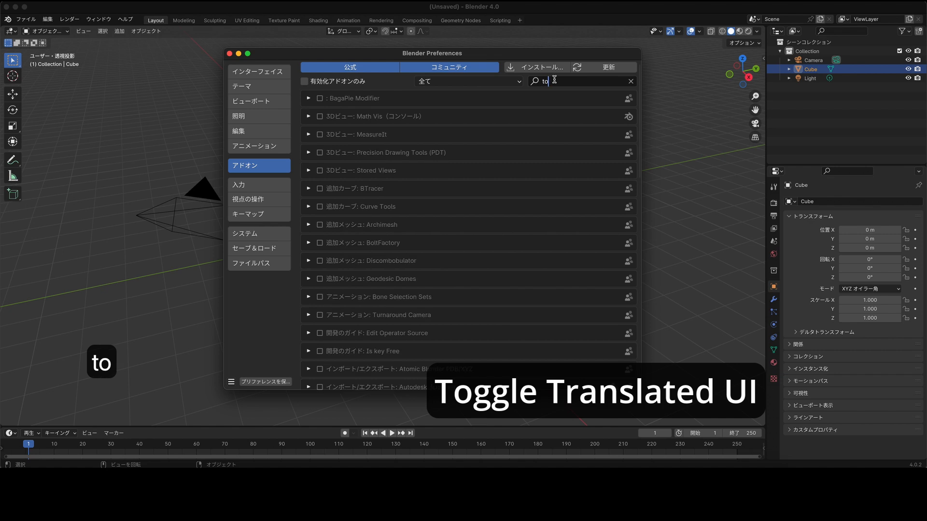
- Find the Toggle Translated UI add-on by searching "tog", enable it and clear the add-on search
text(g)
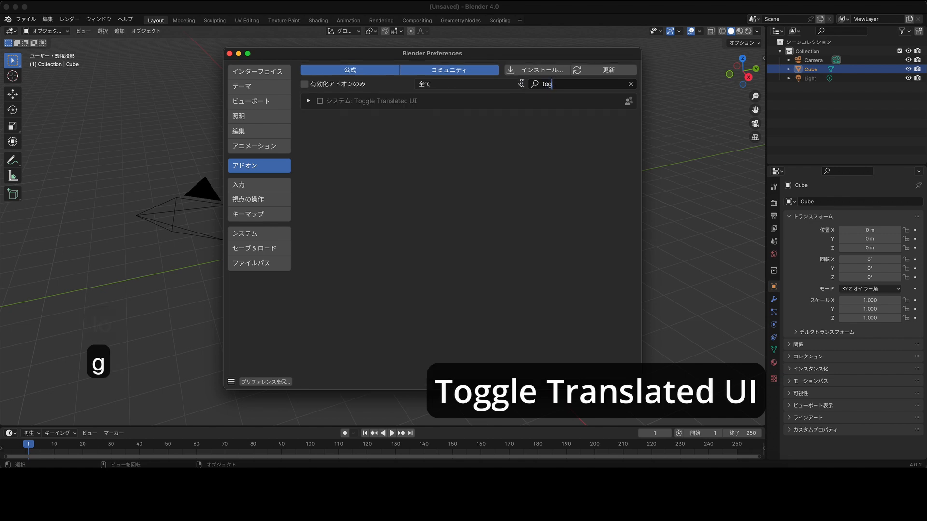
click(320, 102)
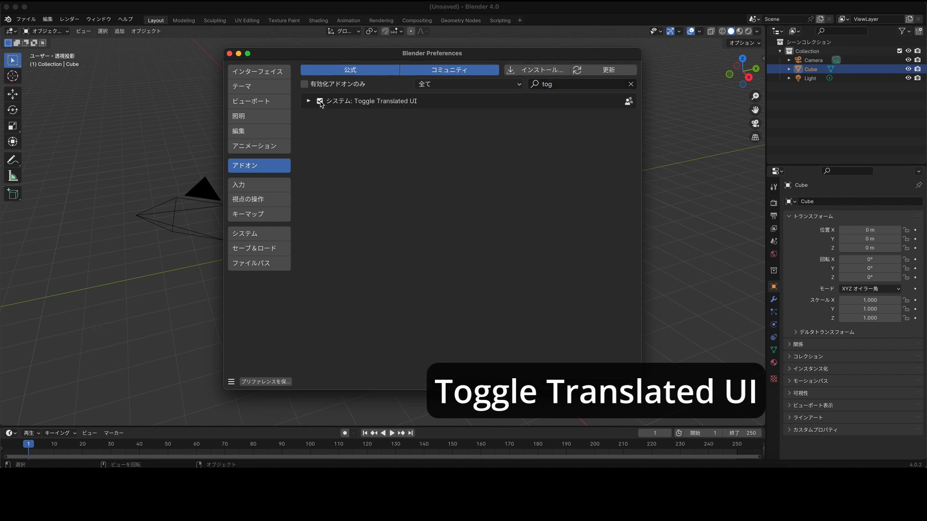
click(630, 84)
- Toggle the interface language between Japanese and English, ending with English
key(End)
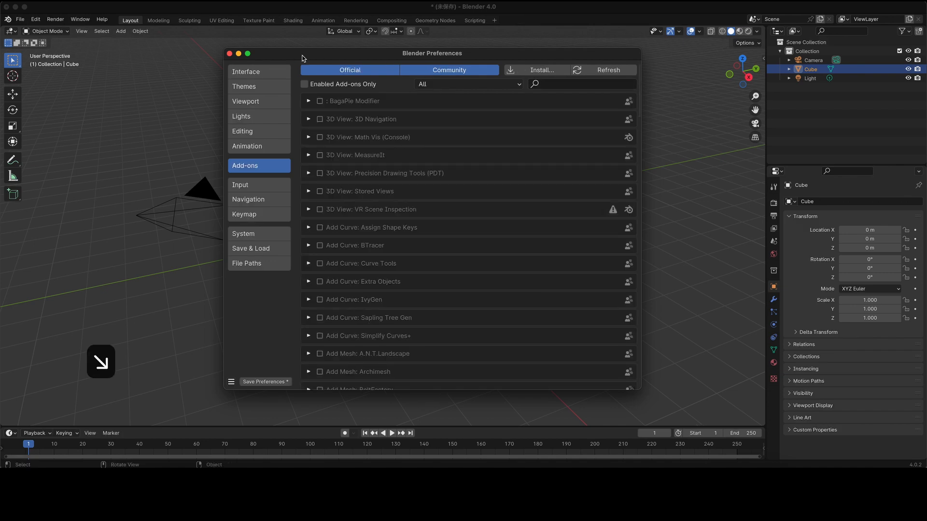
key(End)
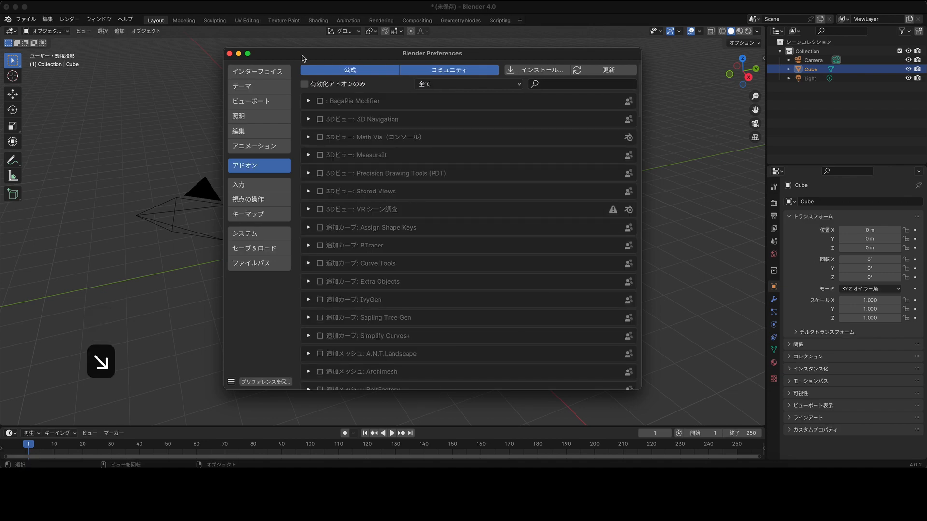
key(End)
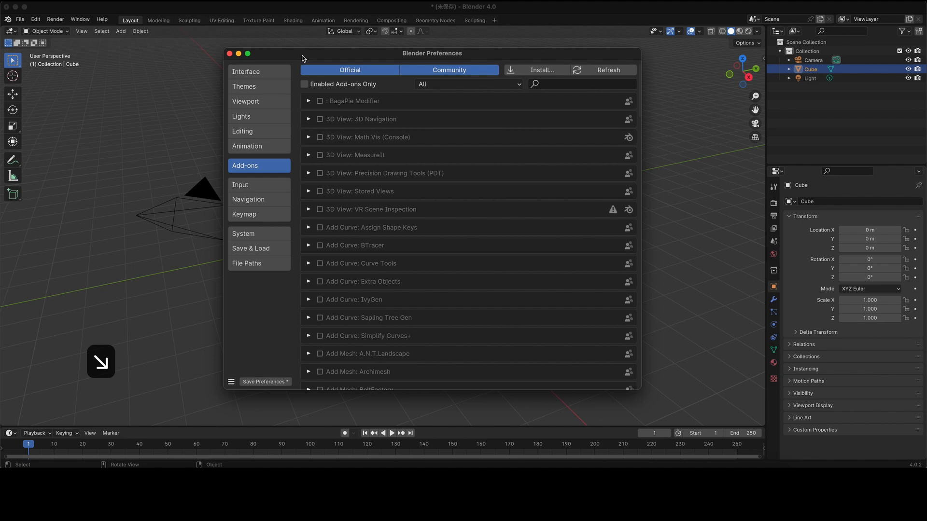
- Search the add-ons for "f2", enable the Mesh: F2 add-on and clear the search
click(571, 84)
key(F2)
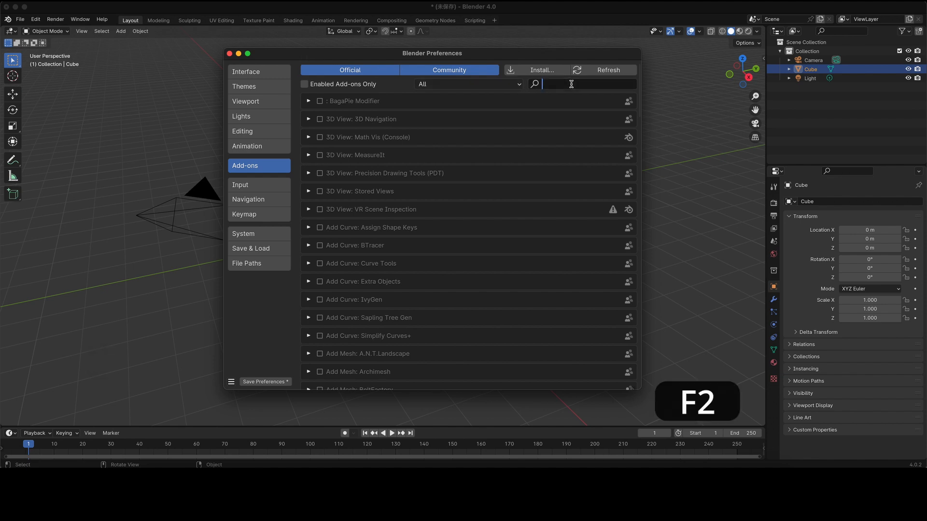
text(f2)
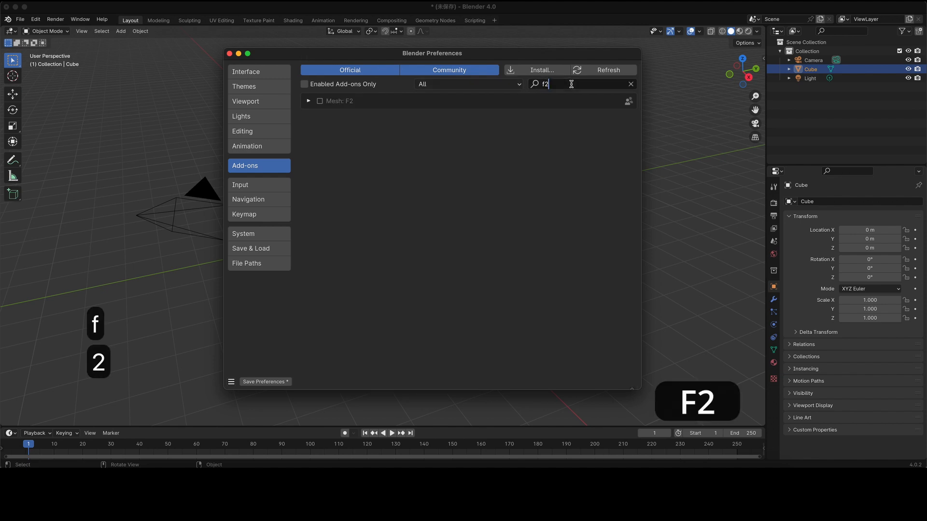
click(319, 101)
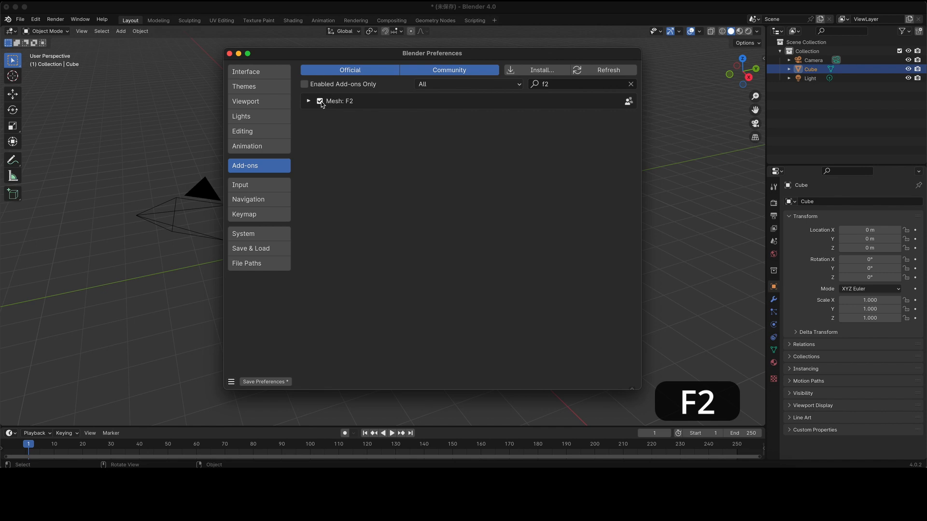
click(630, 84)
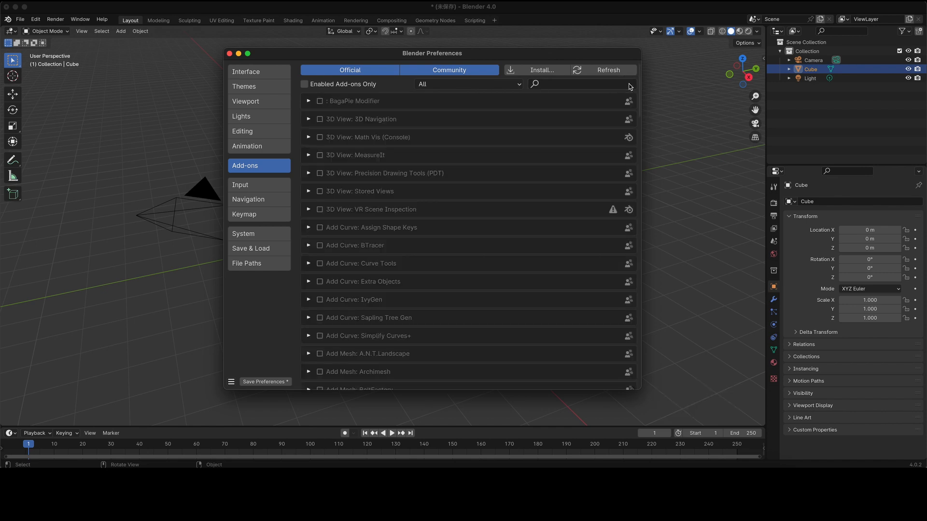
- Search the add-ons for "loop", enable the Mesh: LoopTools add-on and clear the search
click(578, 85)
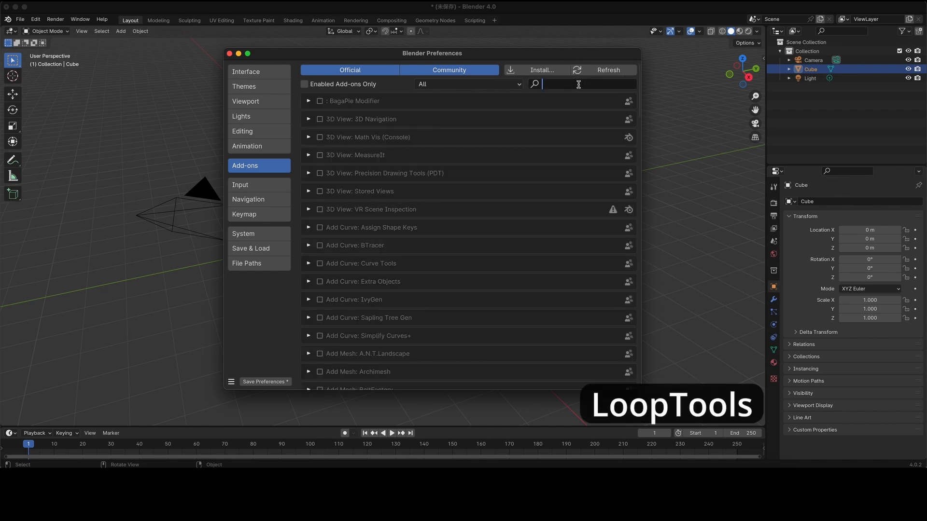
text(loop)
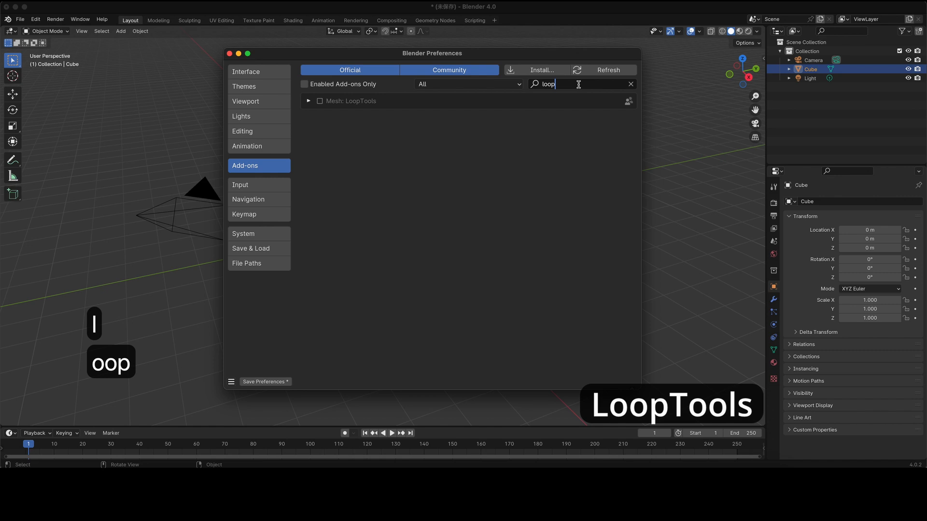
click(319, 101)
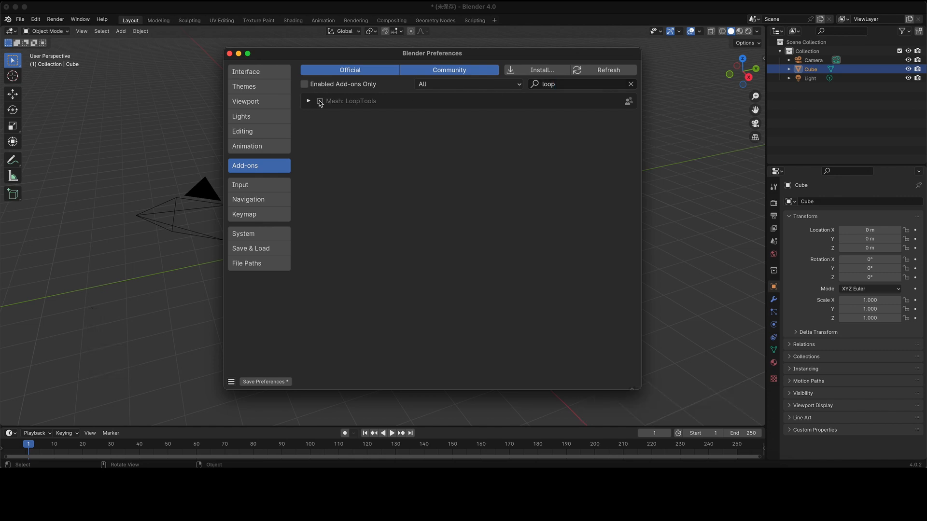
click(320, 102)
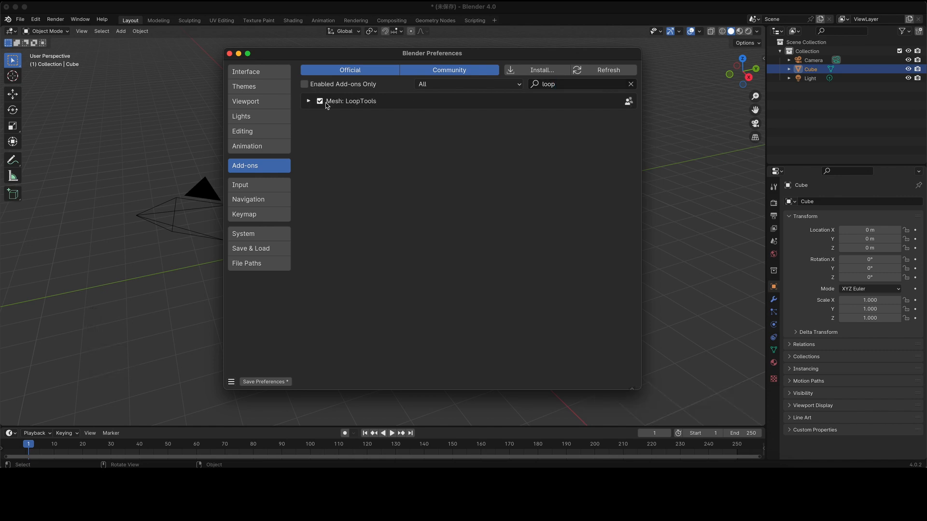
click(632, 85)
- Enable the Node Wrangler add-on found by searching "node", and filter the add-on list to enabled add-ons only
click(569, 85)
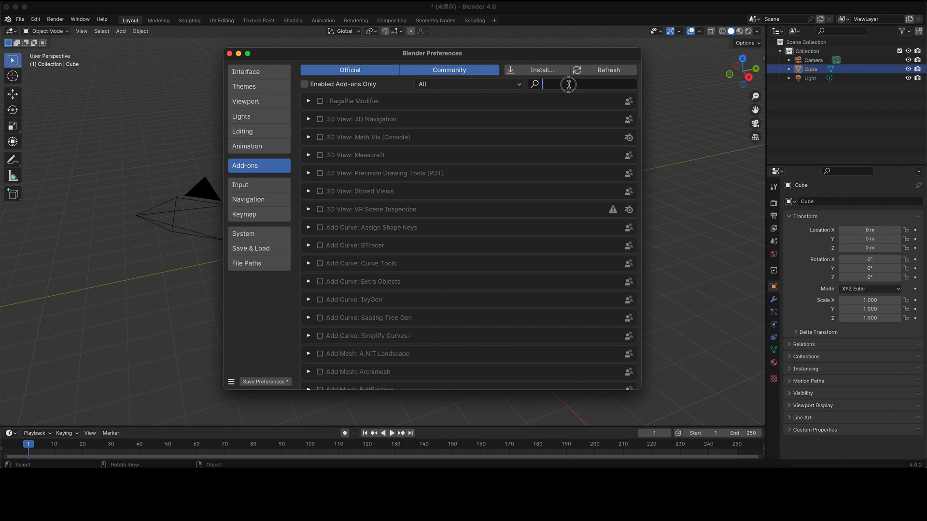
text(no)
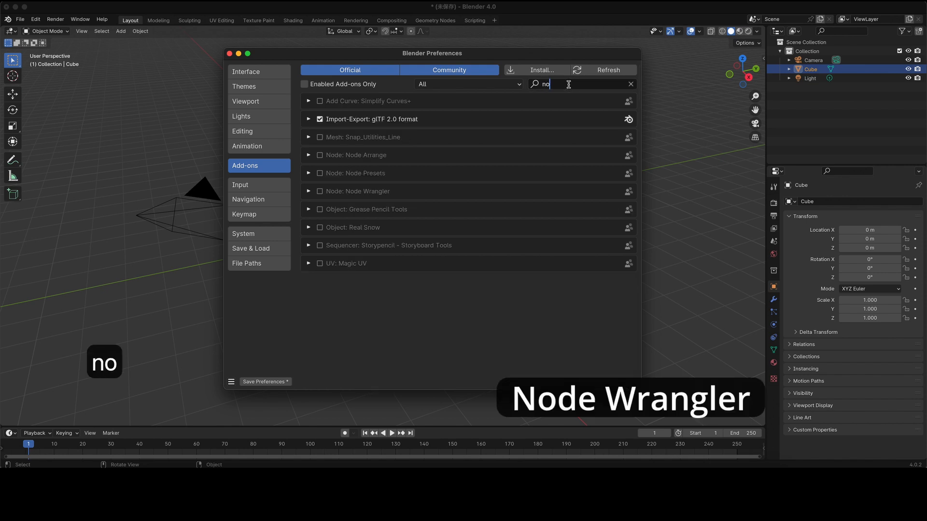
text(de)
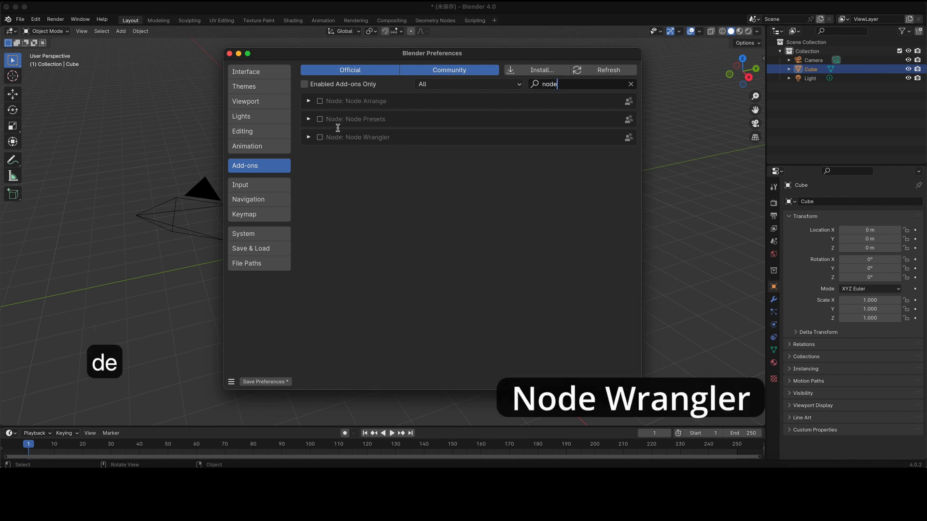
click(320, 137)
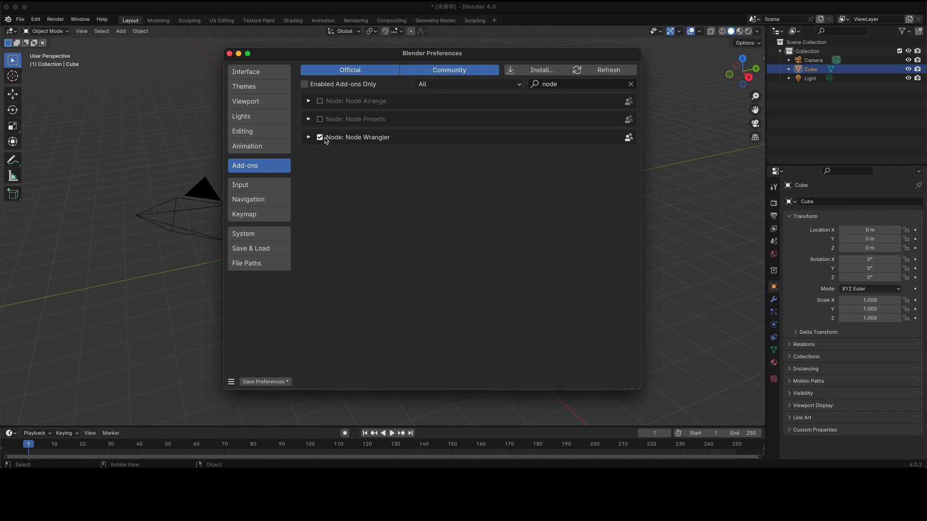
click(630, 84)
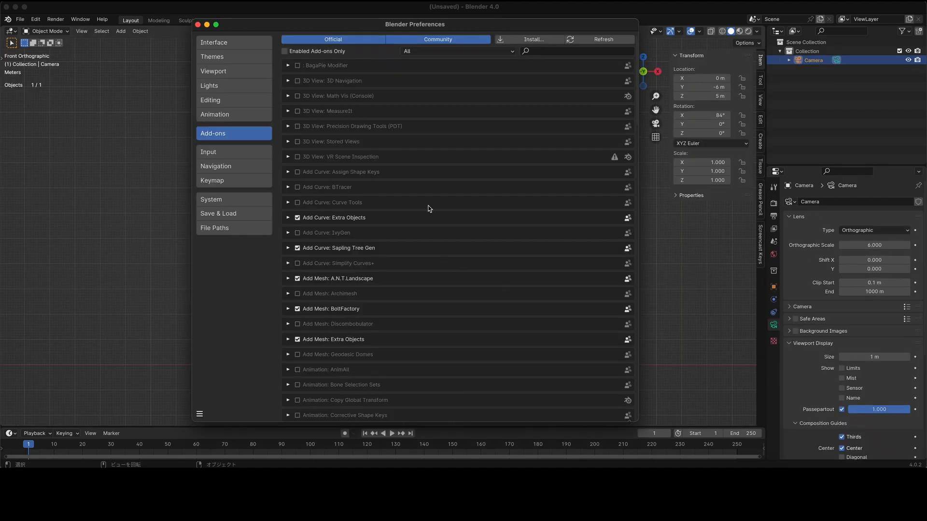
click(292, 51)
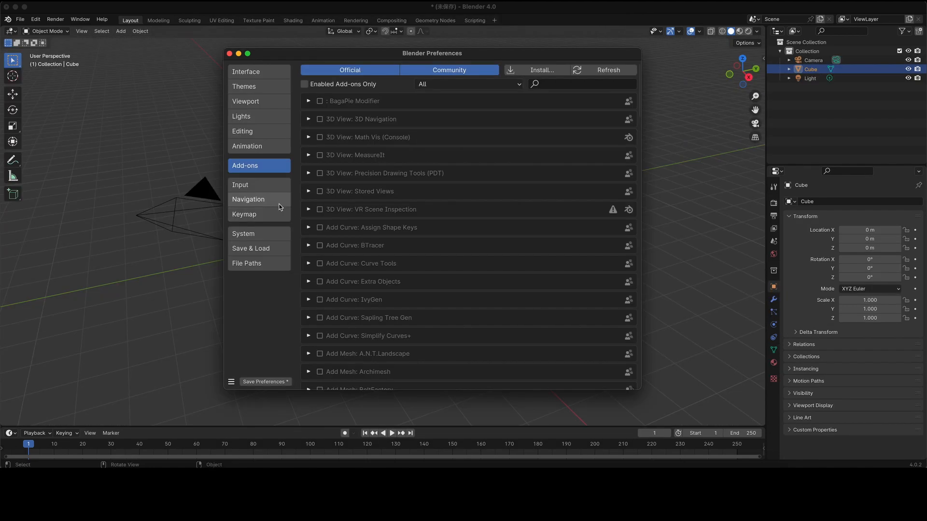
- Turn off Auto Perspective in the navigation preferences and close the preferences window
click(278, 205)
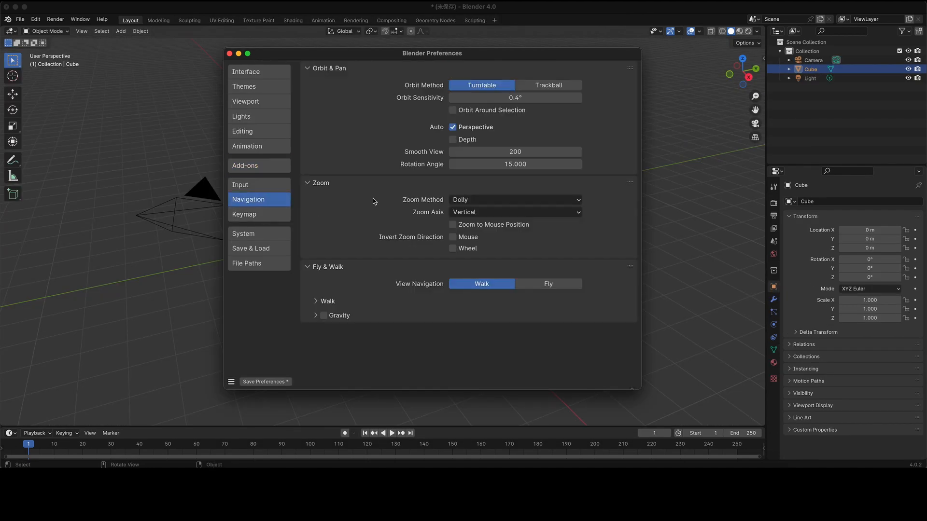
click(455, 128)
click(229, 53)
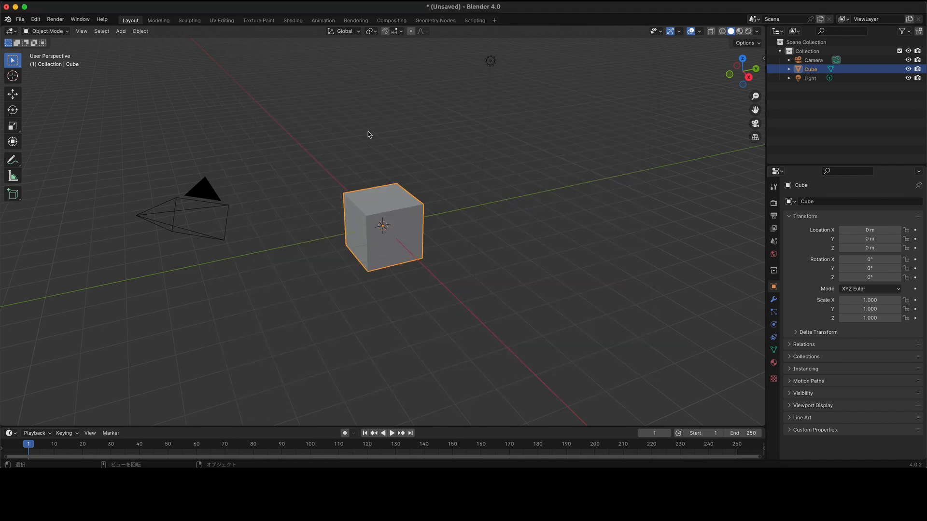
- Check the orthographic view by looking at the cube from the front, orbiting around it and zooming in
key(5)
key(1)
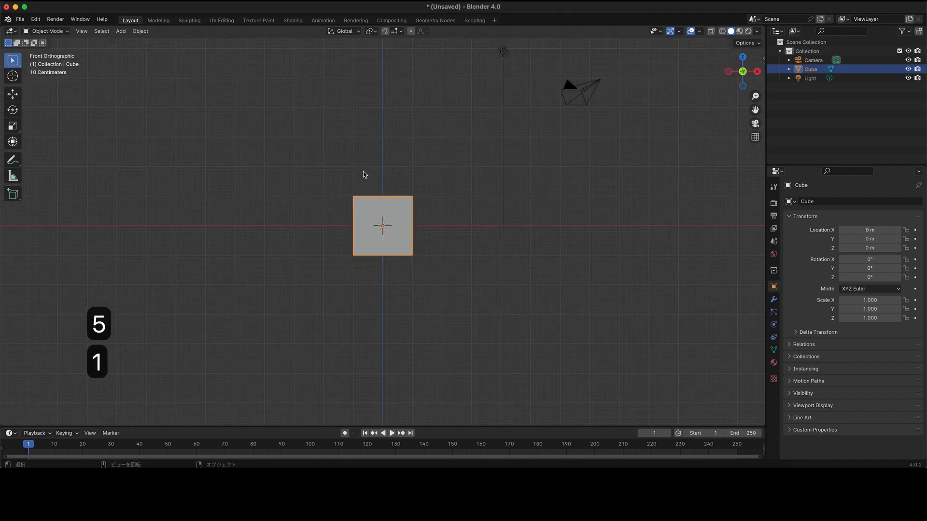
mouse_move(364, 174)
middle_down()
mouse_move(328, 173)
mouse_move(365, 182)
middle_up()
scroll(364, 182, down, 3)
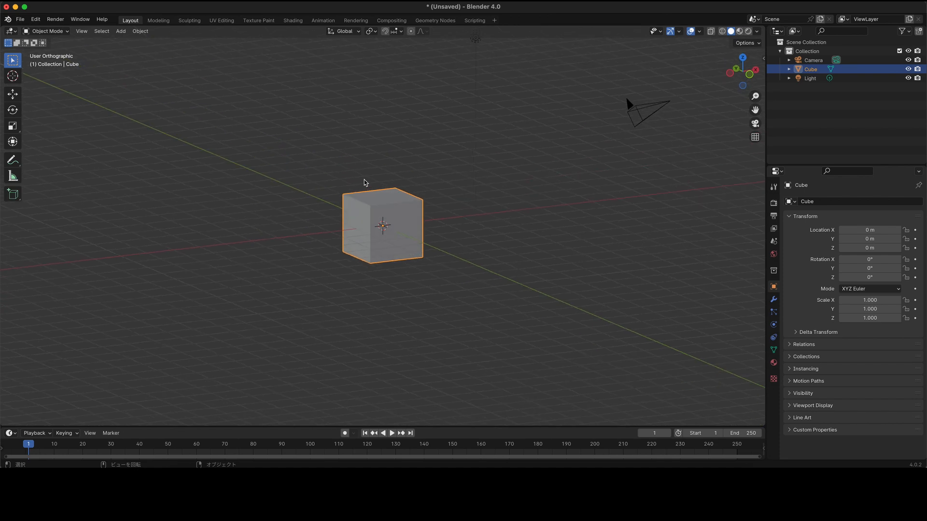
scroll(364, 183, up, 4)
scroll(365, 183, up, 3)
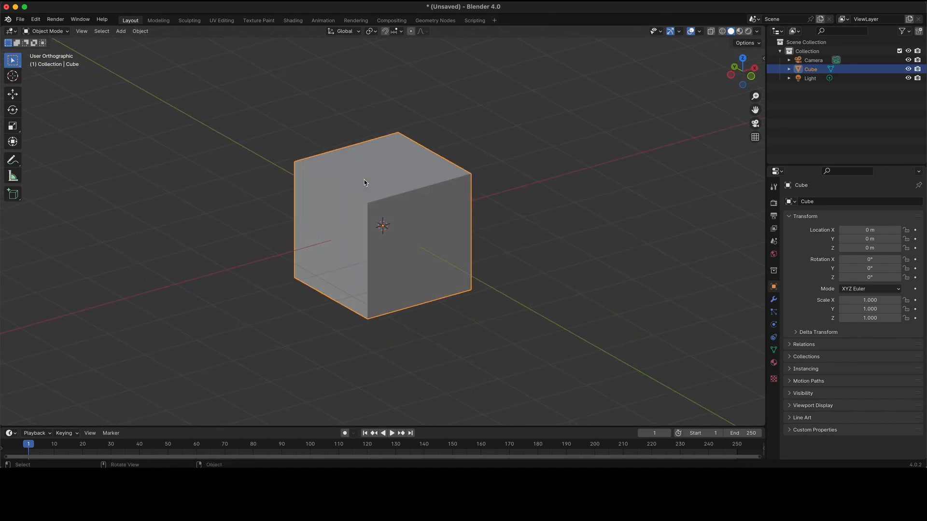
- Set the viewport shading's lighting to MatCap and enable the Cavity option
click(757, 32)
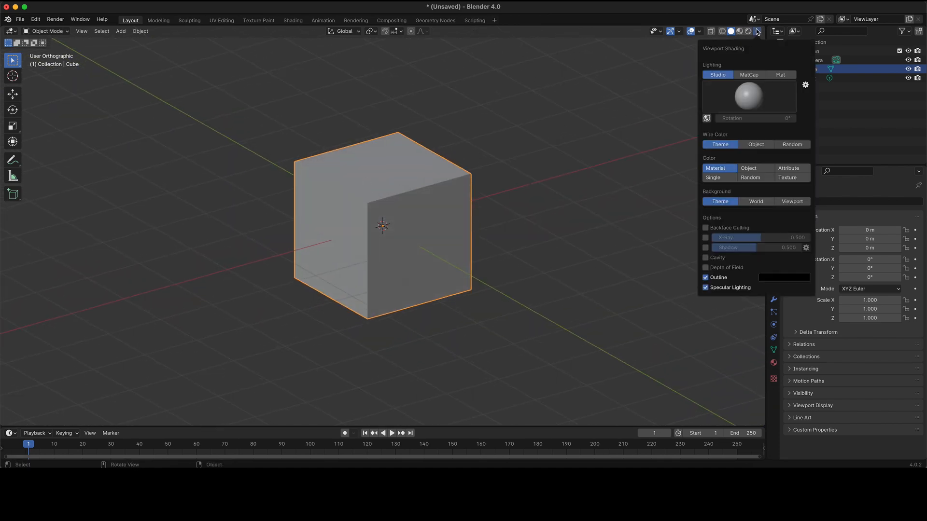
click(749, 74)
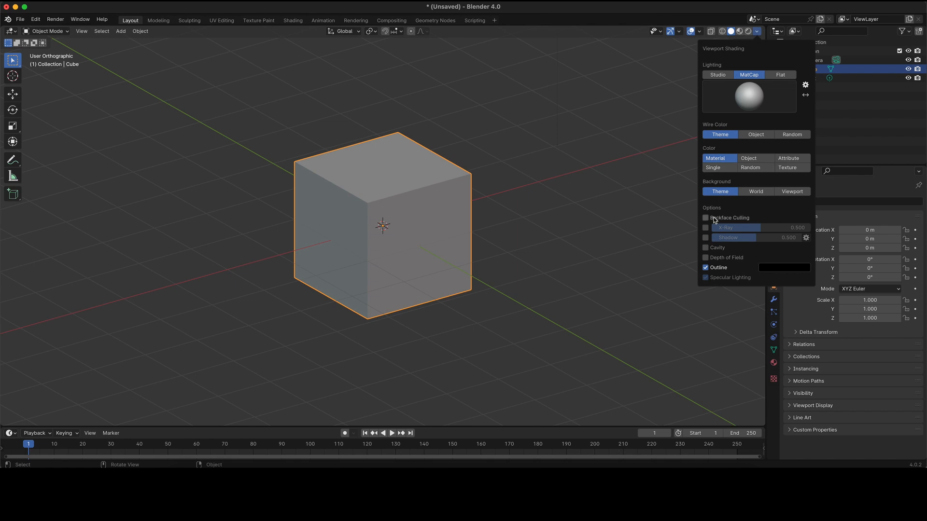
click(706, 247)
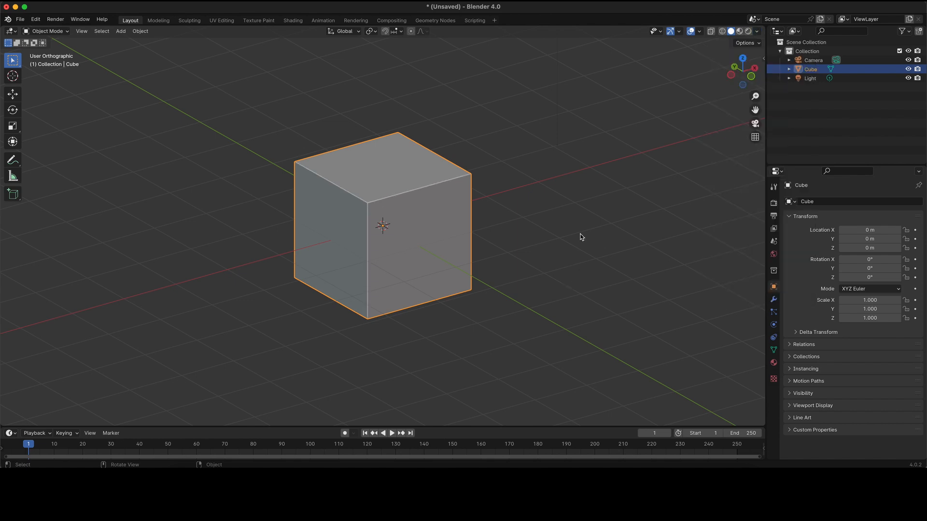
- Toggle the 3D viewport's sidebar and leave it shown
key(n)
key(n)
key(n)
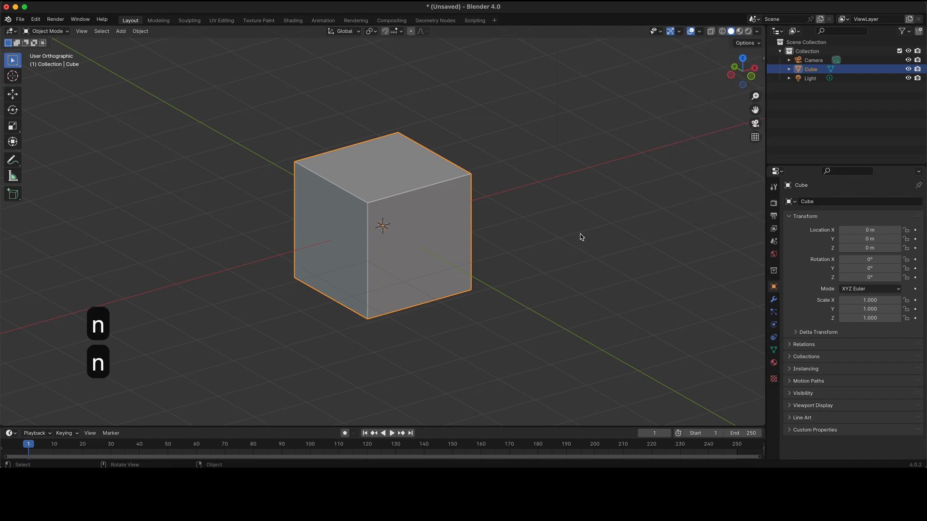
- Enable the Face Orientation viewport overlay and add that option to Quick Favorites
click(700, 33)
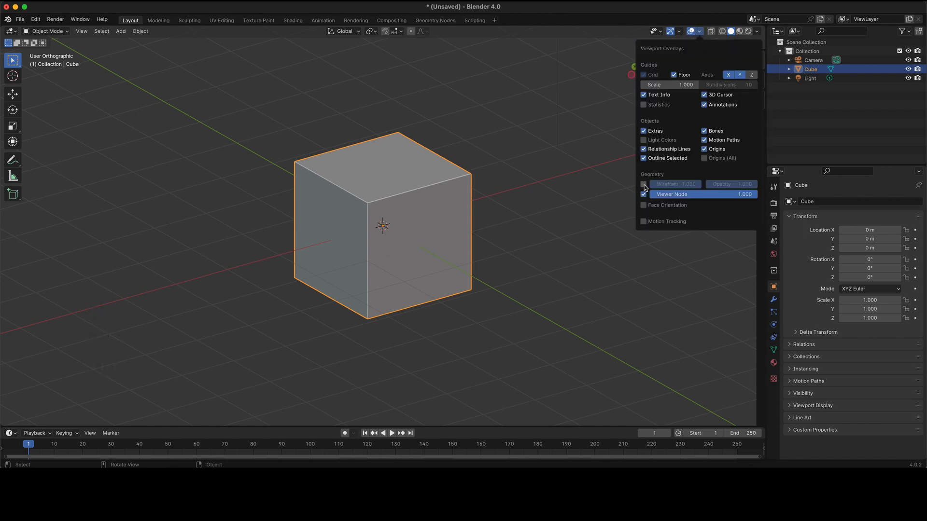
click(655, 208)
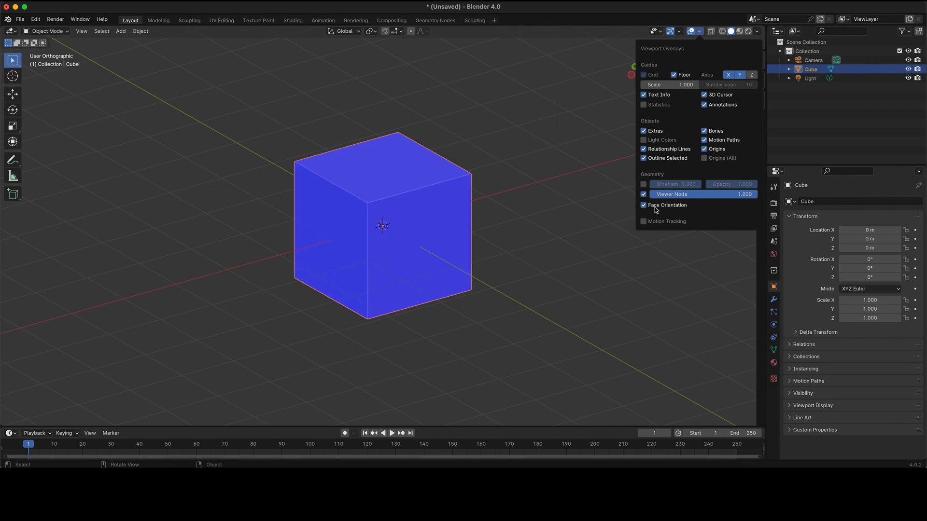
right_click(658, 208)
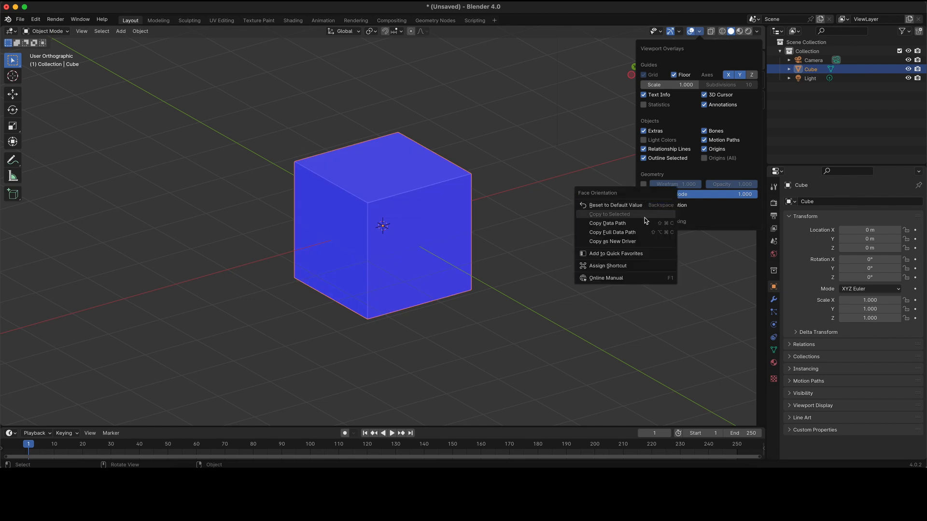
click(638, 253)
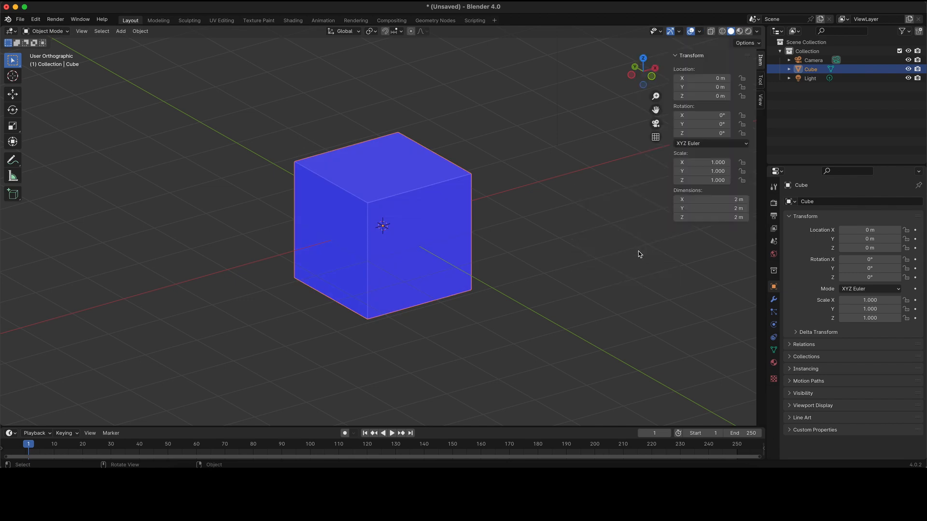
- Turn Face Orientation off and on again through Quick Favorites
key(q)
click(565, 182)
key(q)
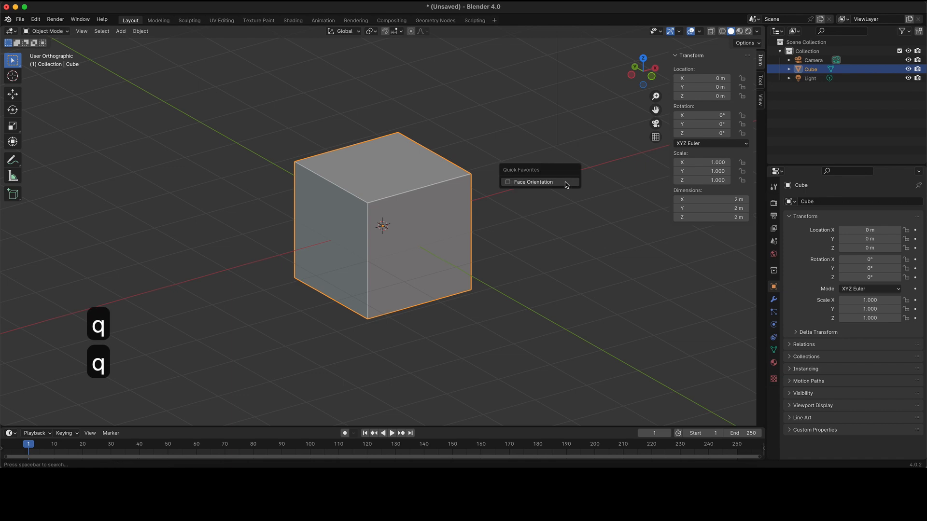
click(564, 182)
- In Edit Mode, turn off the Face Orientation overlay and enable Statistics, and return the cube to Object Mode
key(Tab)
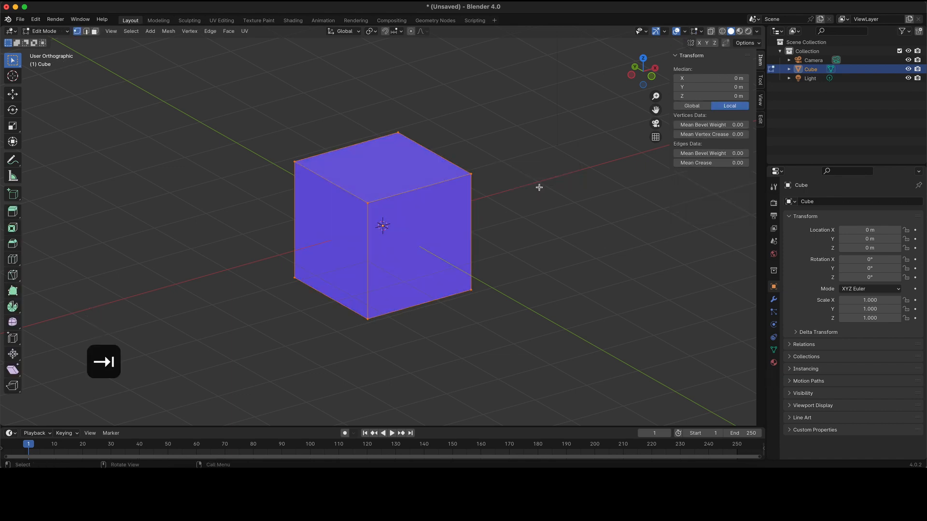
click(685, 31)
click(651, 214)
click(628, 105)
key(Tab)
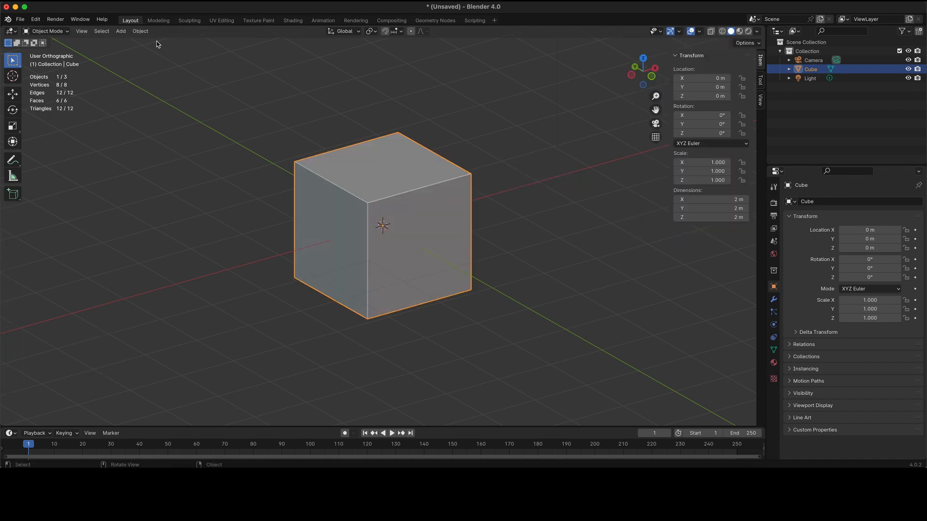
- Add the Object commands Convert and Set Origin to Quick Favorites, bringing up Quick Favorites after each addition
click(140, 31)
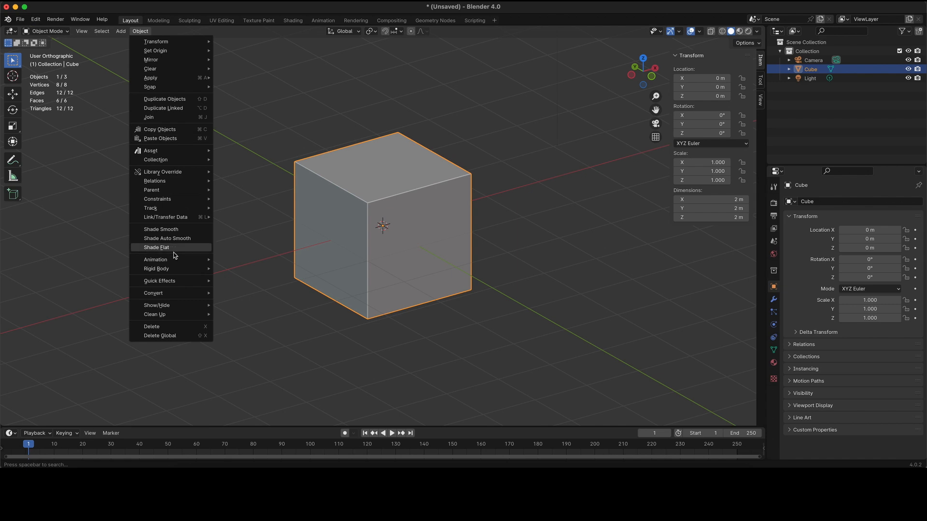
right_click(180, 294)
click(180, 296)
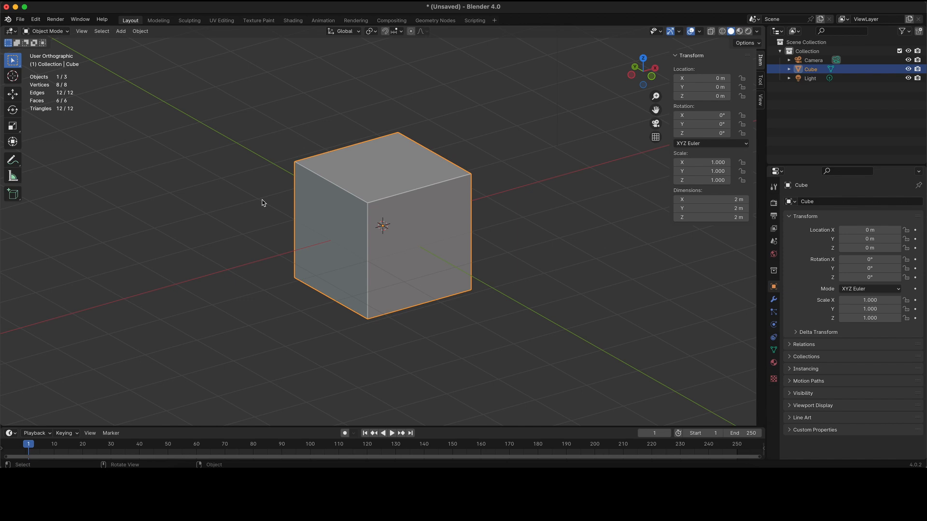
key(q)
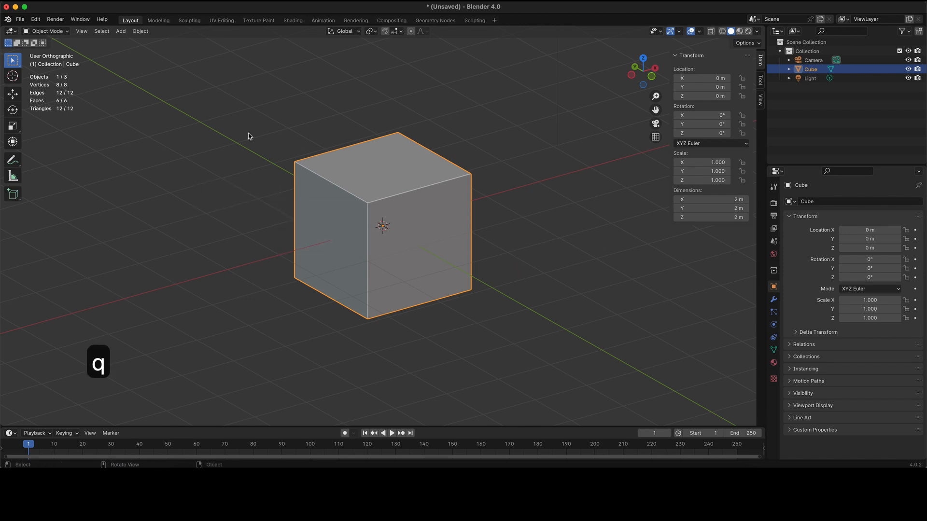
click(140, 31)
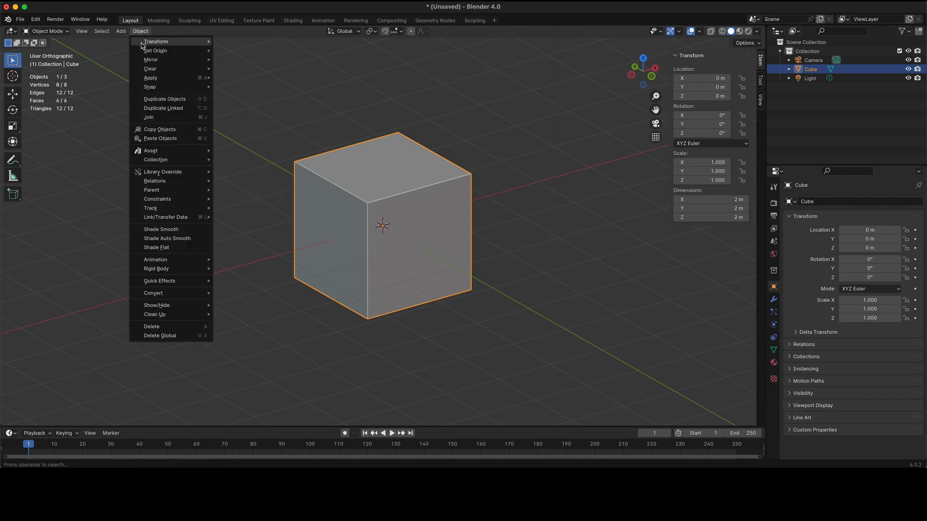
right_click(142, 50)
click(142, 51)
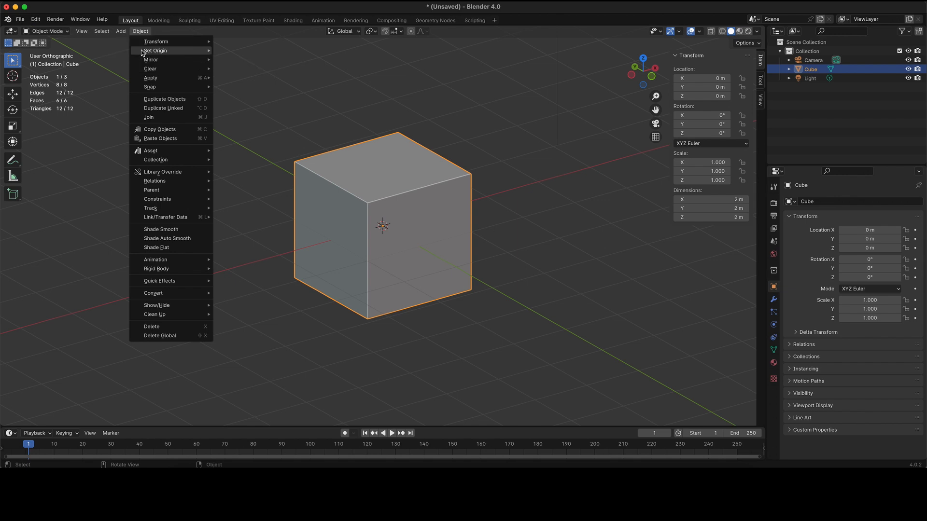
key(q)
mouse_move(257, 153)
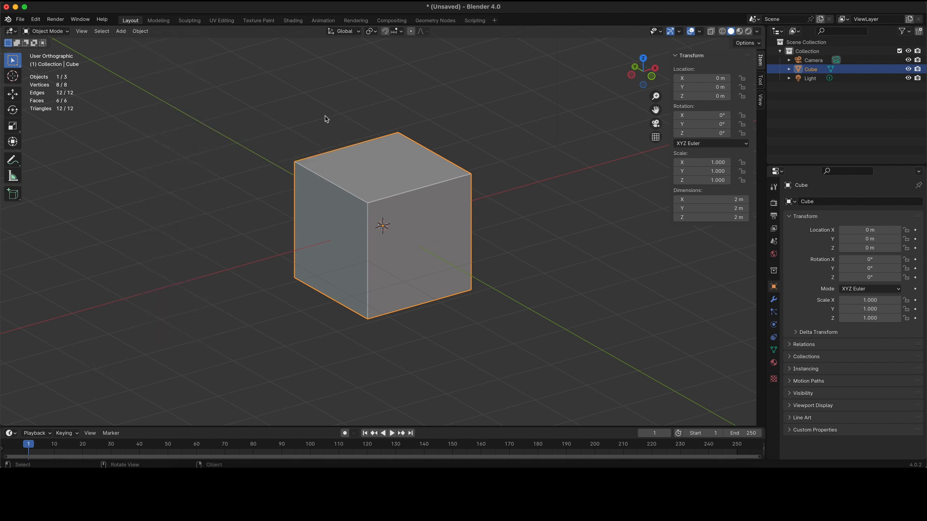
- Toggle the 3D viewport's toolbar on and off several times and leave it hidden
key(t)
key(t)
key(t)
key(t)
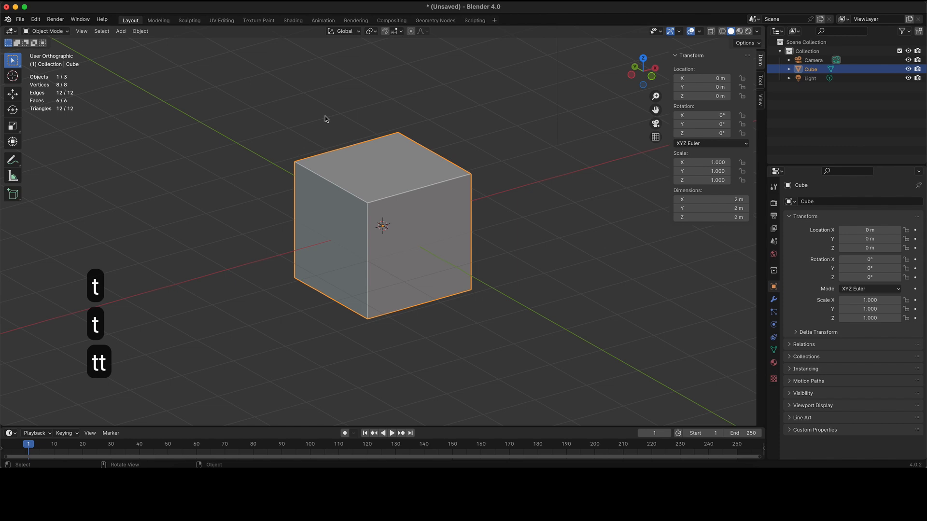
key(t)
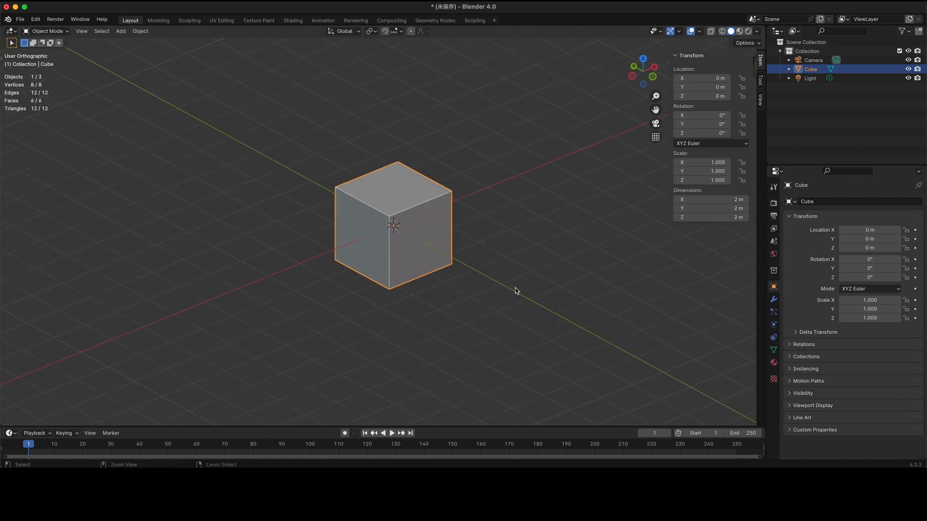
- In front view, box-select the default cube, camera and light and delete them
ctrl+scroll(515, 290, down, 1)
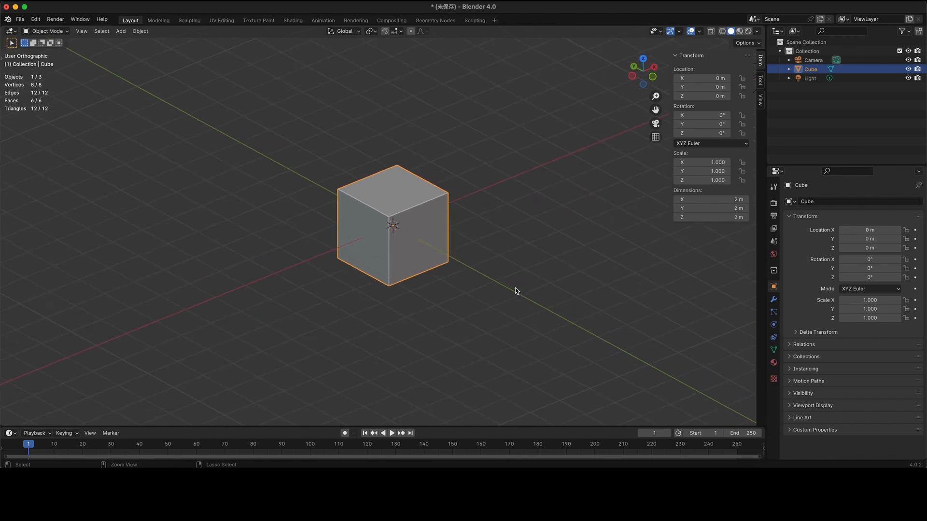
key(1)
shift+scroll(515, 288, up, 5)
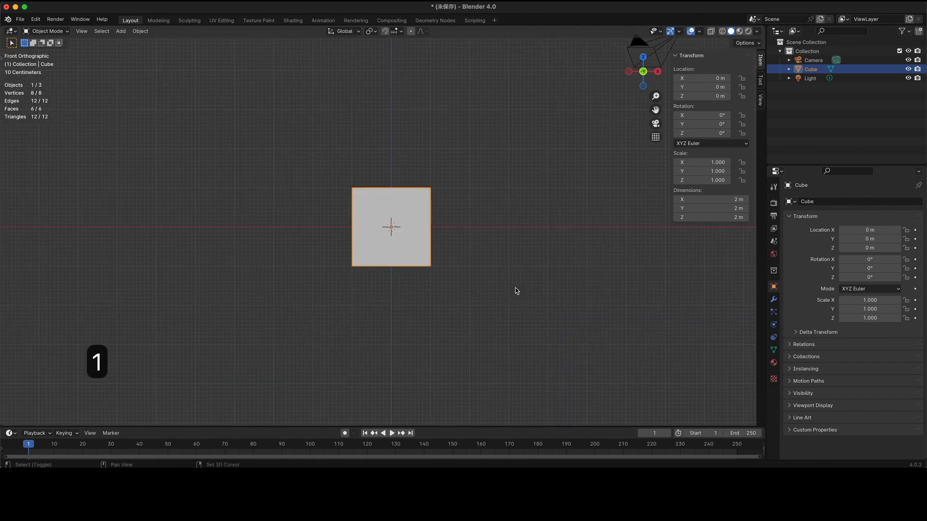
ctrl+scroll(515, 288, down, 1)
ctrl+scroll(515, 288, down, 1)
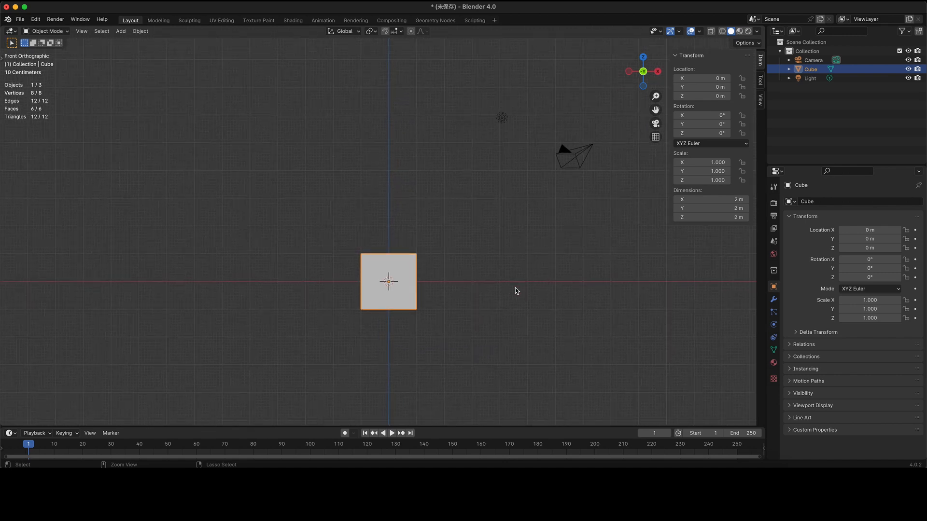
drag(598, 86, 310, 299)
key(Delete)
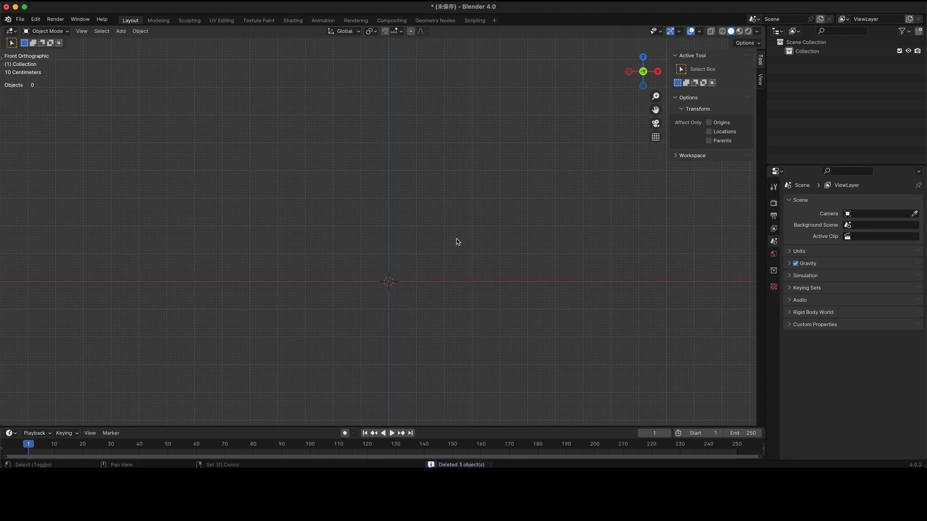
- Add a camera at the world origin and set its lens type to Orthographic
key(shift+a)
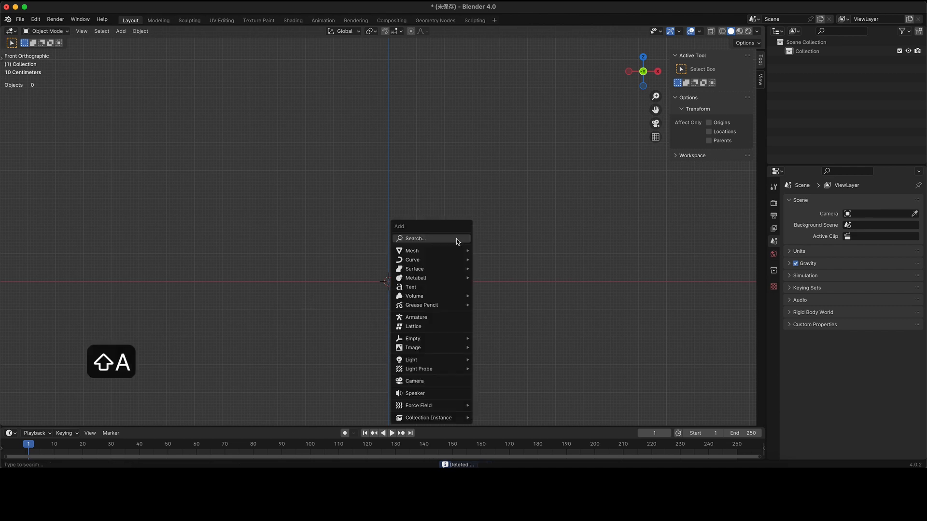
click(442, 381)
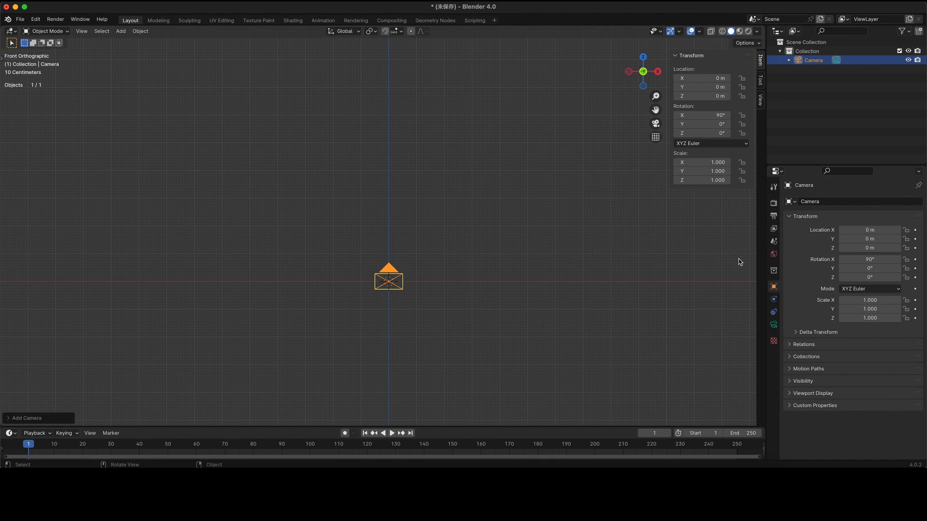
click(773, 324)
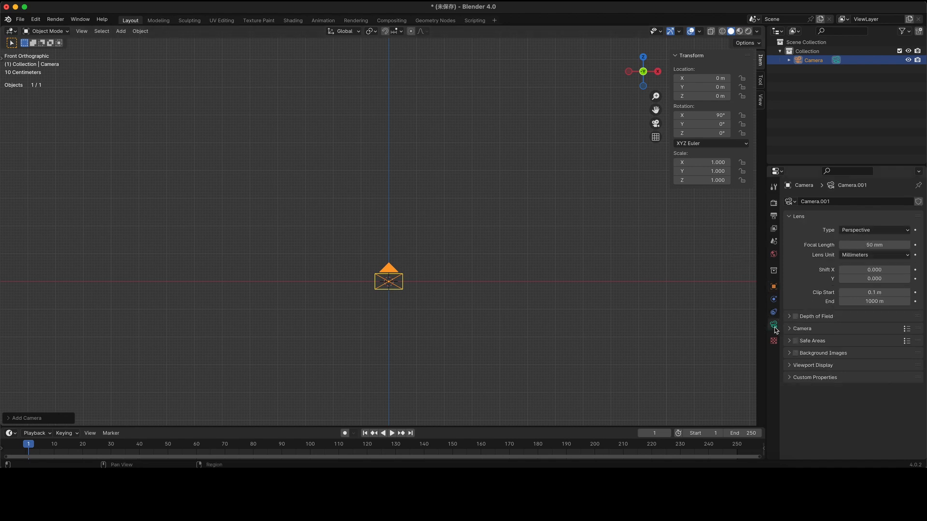
click(856, 230)
click(856, 250)
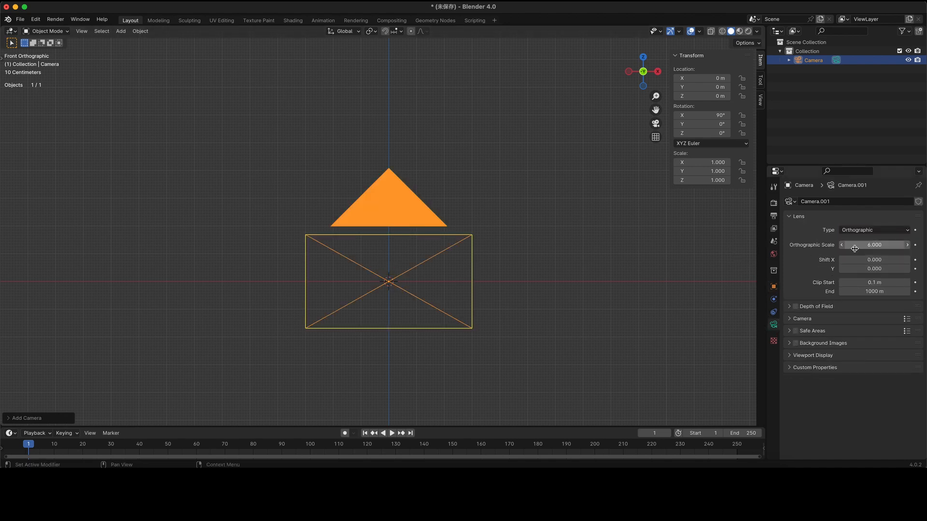
- Set the render output resolution to 1500 px in both X and Y
click(773, 216)
drag(867, 214, 867, 222)
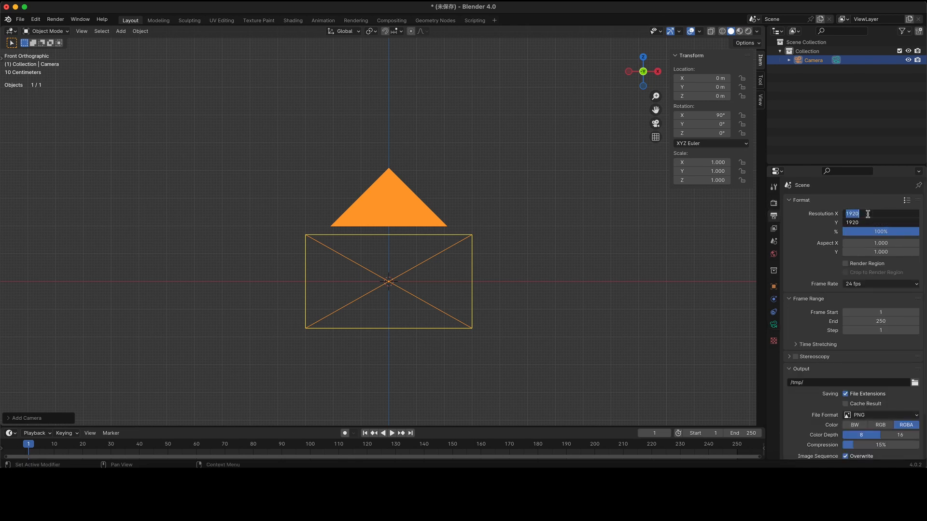
text(1500)
key(Return)
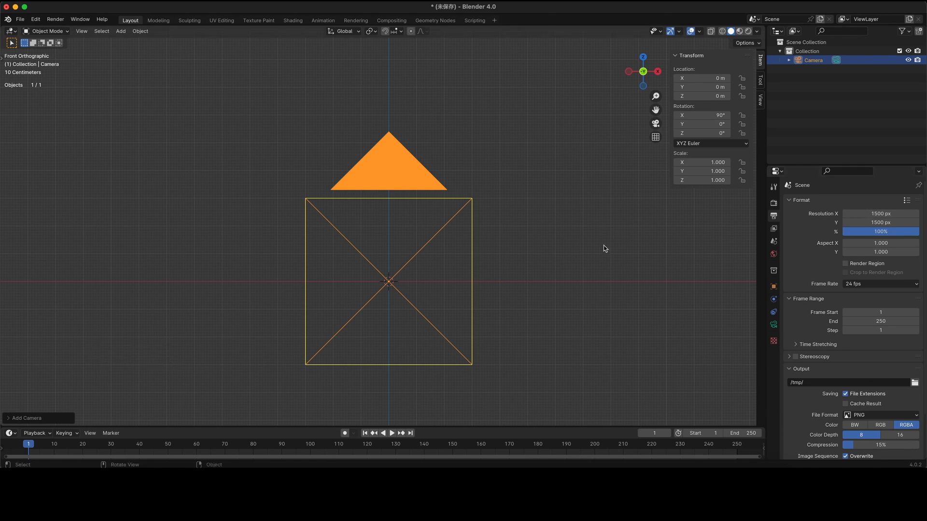
- Set the camera's location to Y -6 m and Z 5 m, and its X rotation to 84°
scroll(604, 247, right, 5)
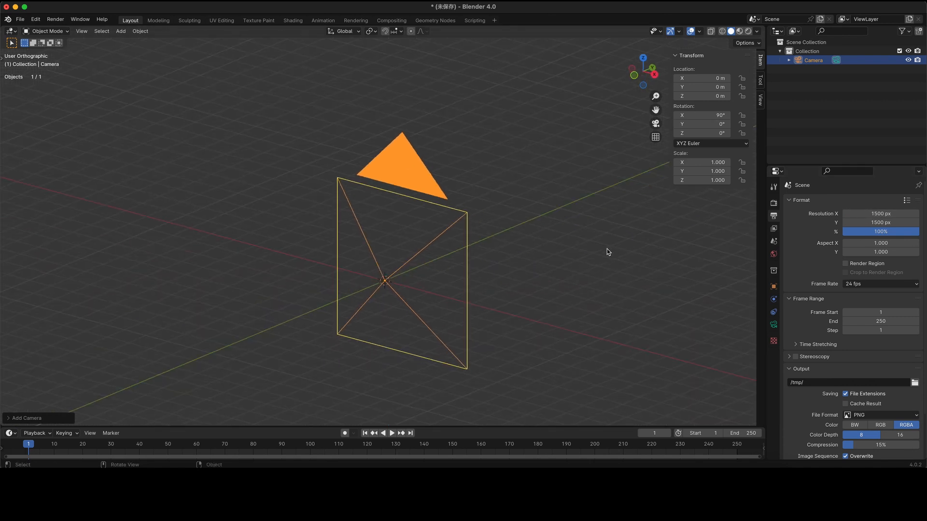
click(699, 87)
text(-)
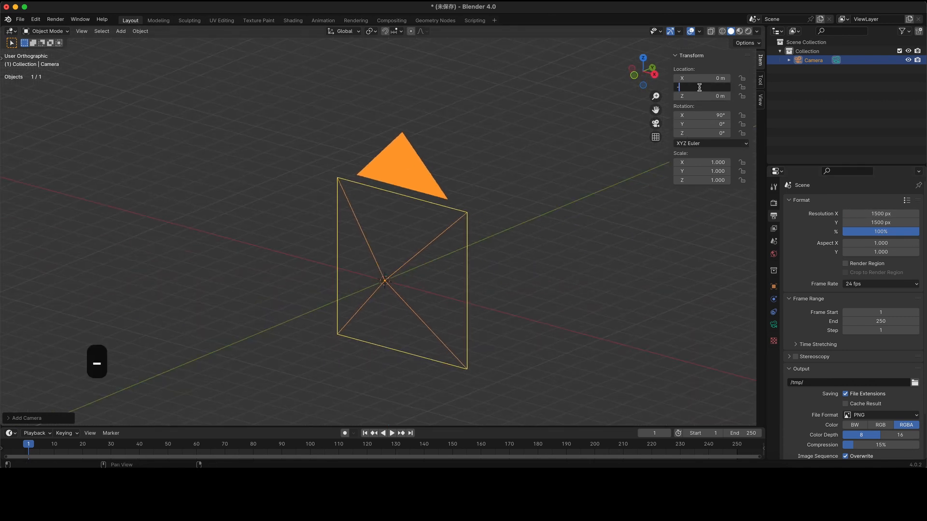
text(6)
key(Return)
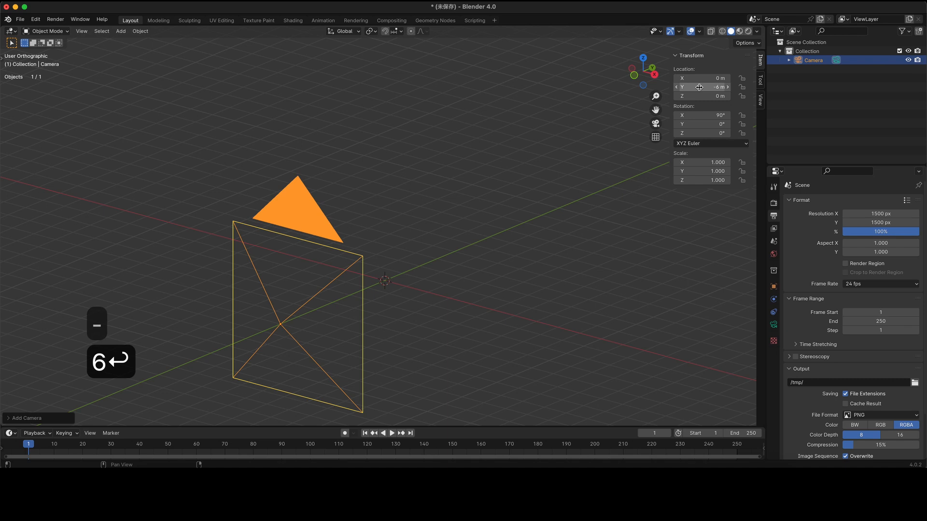
click(699, 96)
text(5)
key(Return)
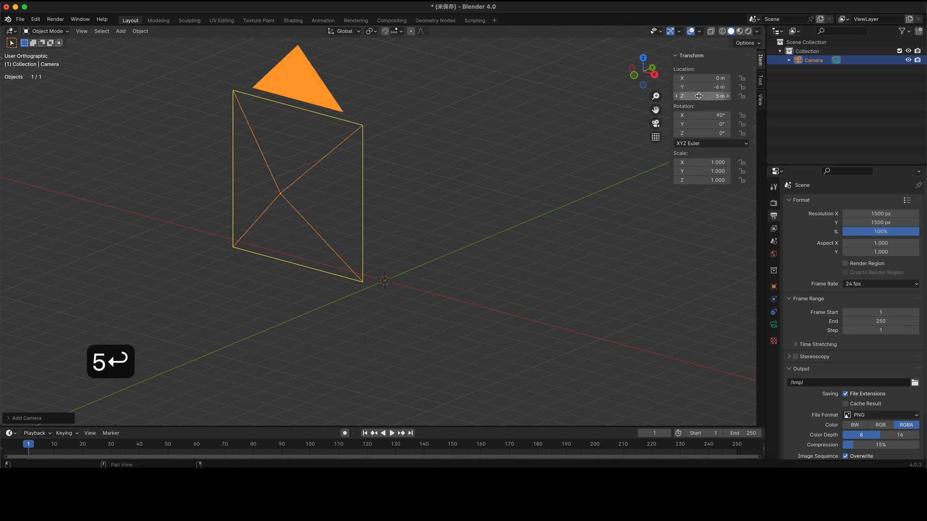
click(696, 114)
text(84)
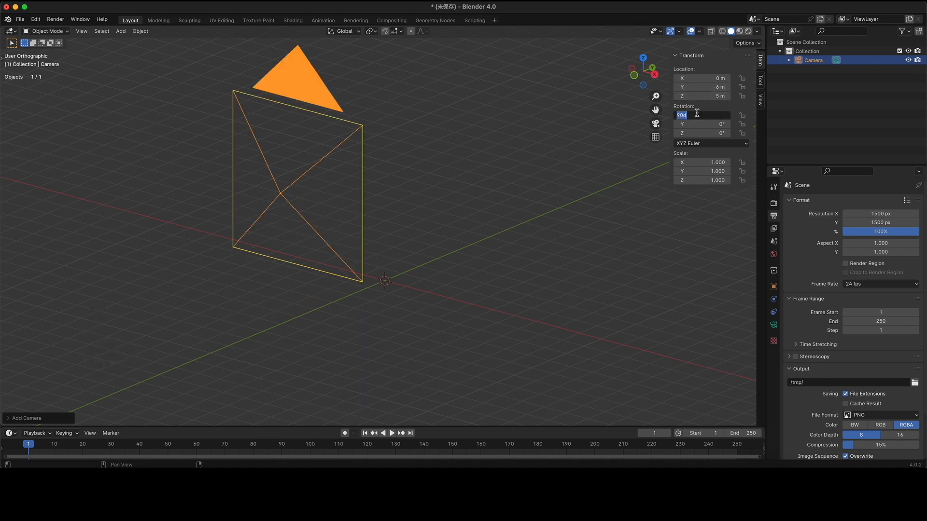
key(Return)
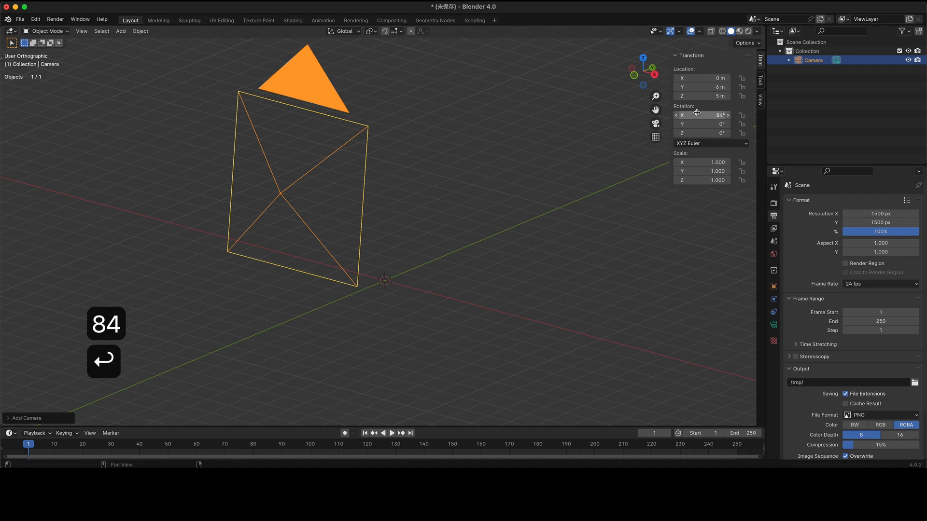
- Return the scene with the camera to front view and bring up the file's Defaults options
scroll(561, 289, up, 5)
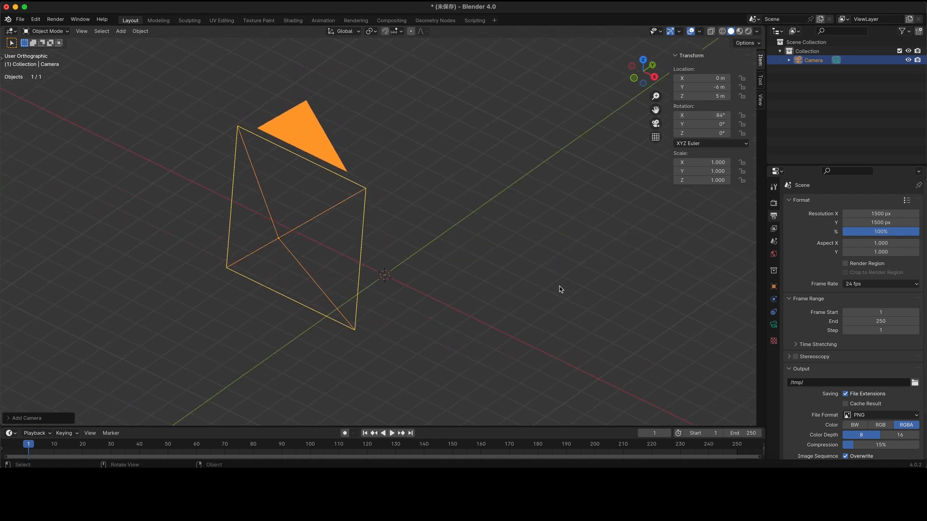
scroll(560, 289, up, 2)
key(1)
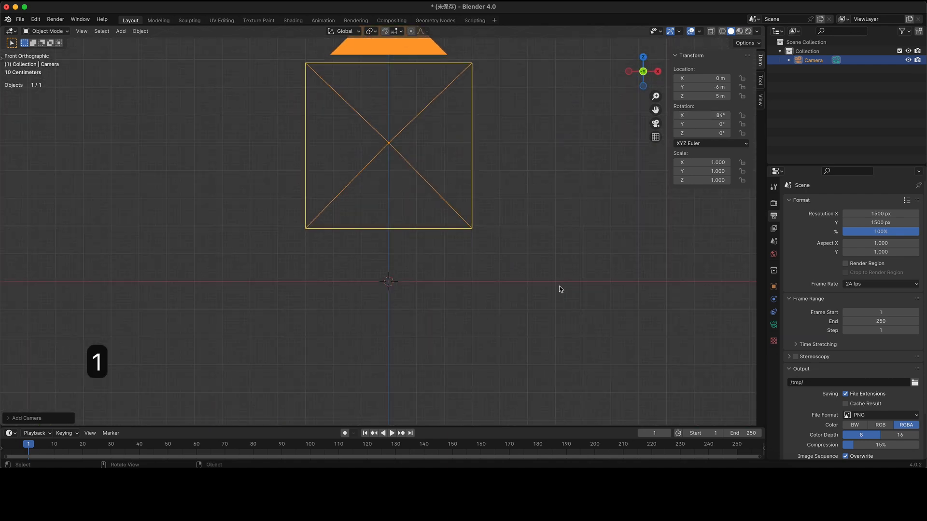
shift+scroll(560, 290, up, 5)
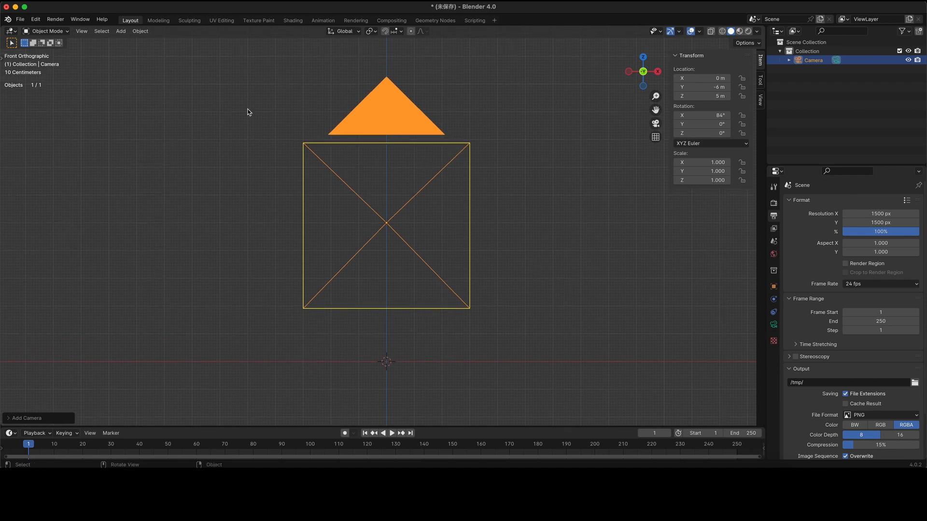
click(21, 20)
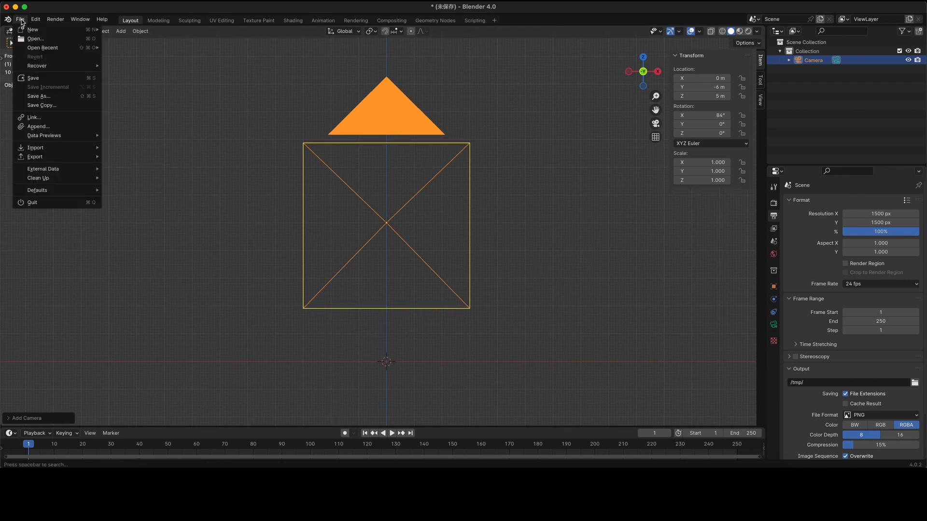
mouse_move(51, 193)
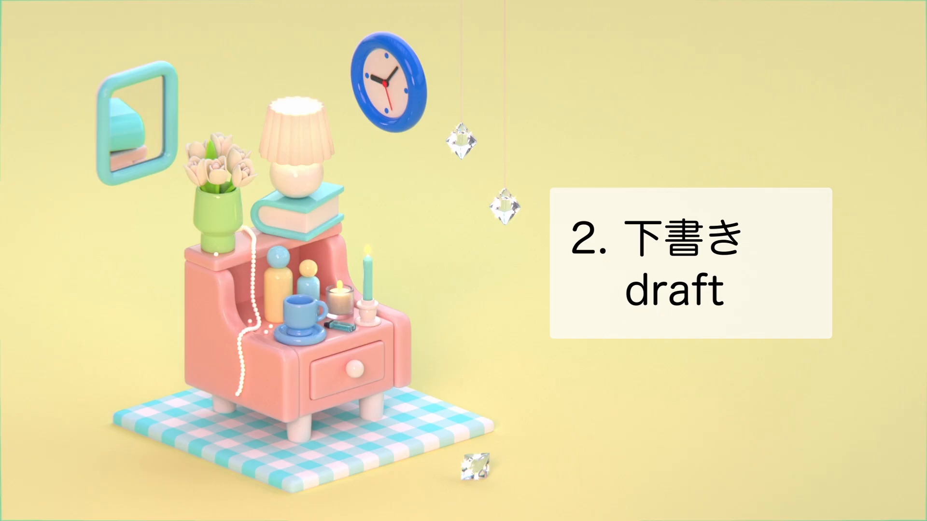
- Add a plane at the origin, scale its mesh by 10 in Edit Mode, and return to Object Mode
key(shift+a)
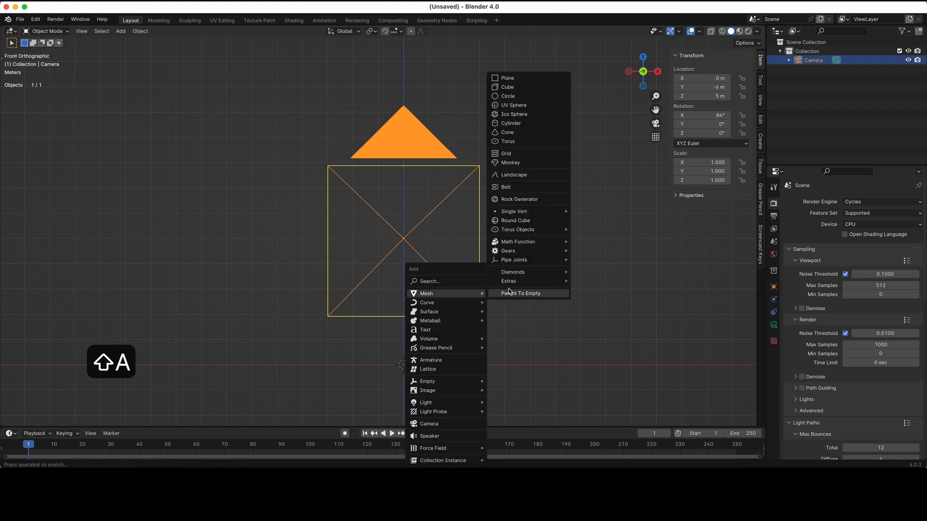
click(507, 78)
middle_drag(545, 314, 552, 325)
key(Tab)
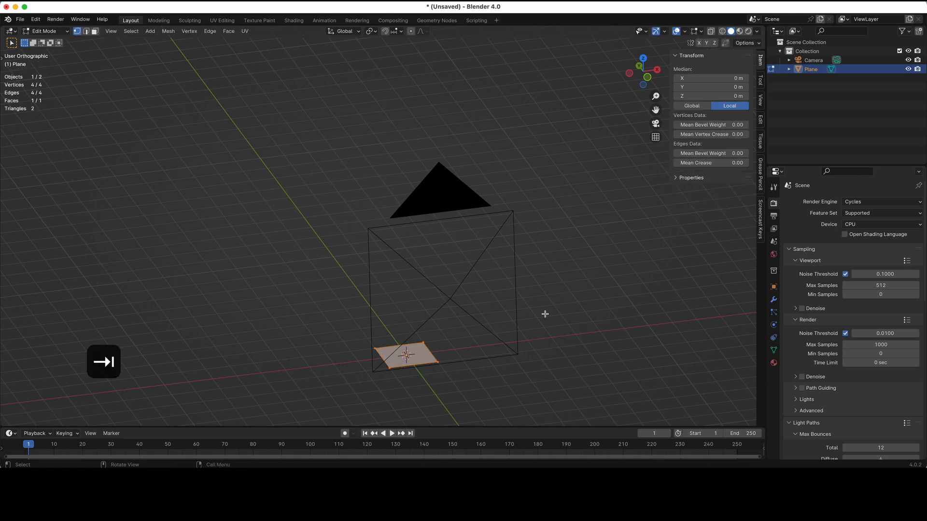
text(s)
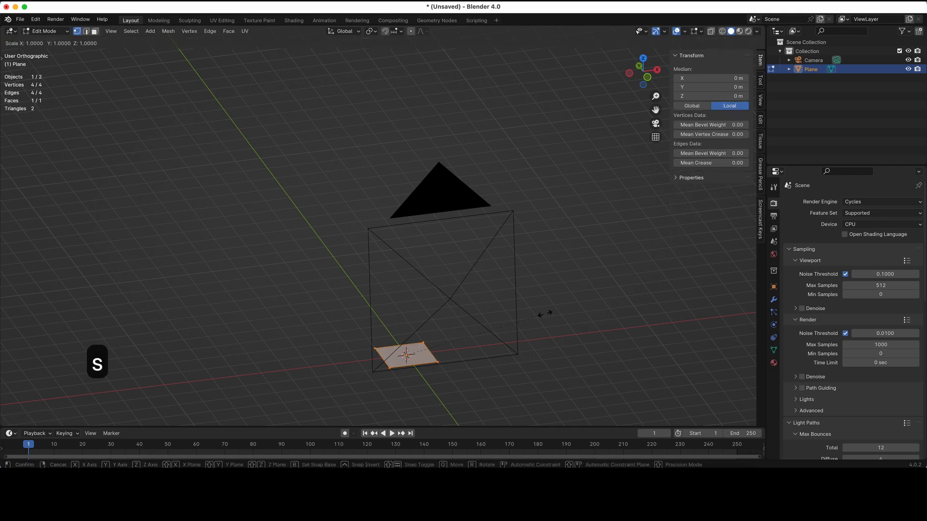
text(10)
key(Return)
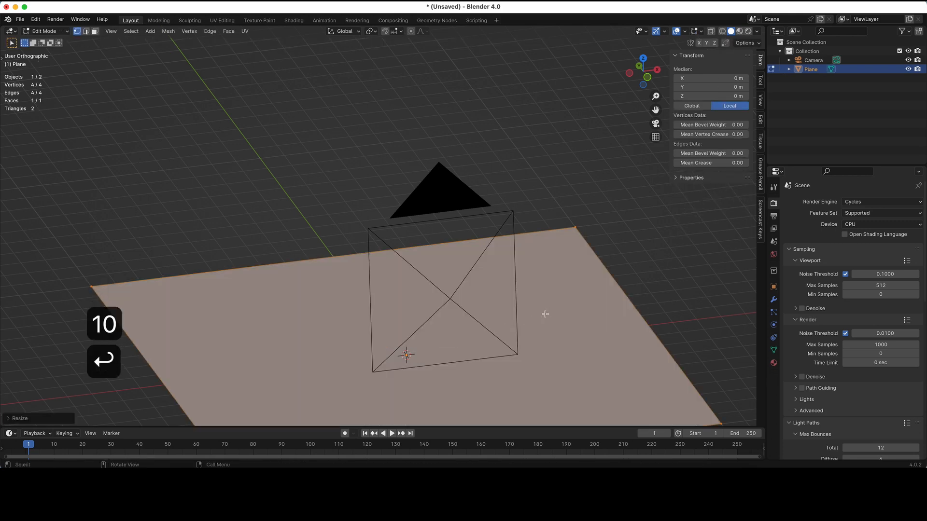
key(Tab)
- Add a second plane at the origin and set its X and Y dimensions to 0.8 m
scroll(545, 317, down, 3)
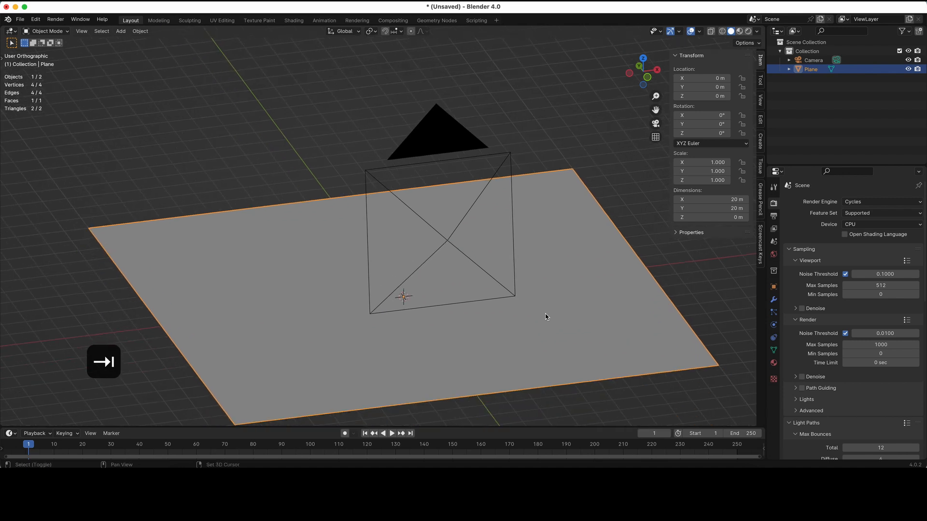
key(shift+a)
mouse_move(546, 317)
mouse_move(505, 293)
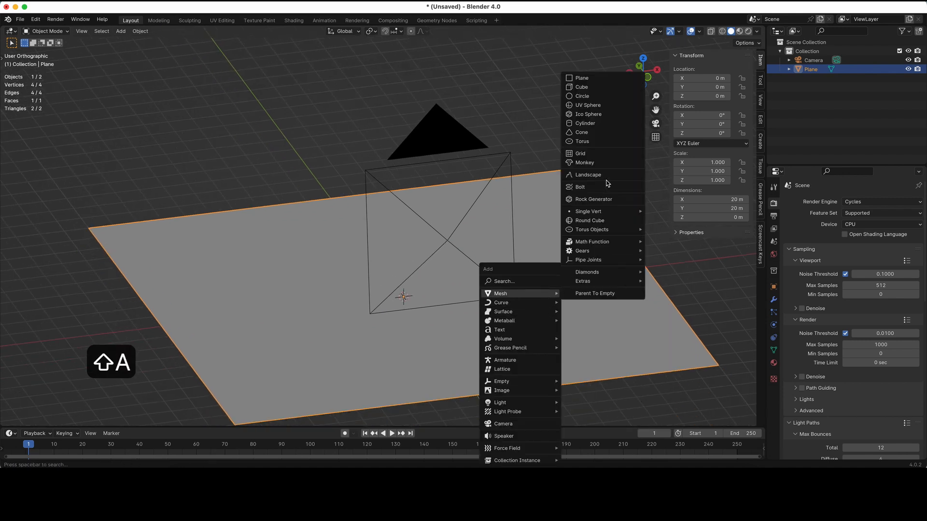
click(581, 79)
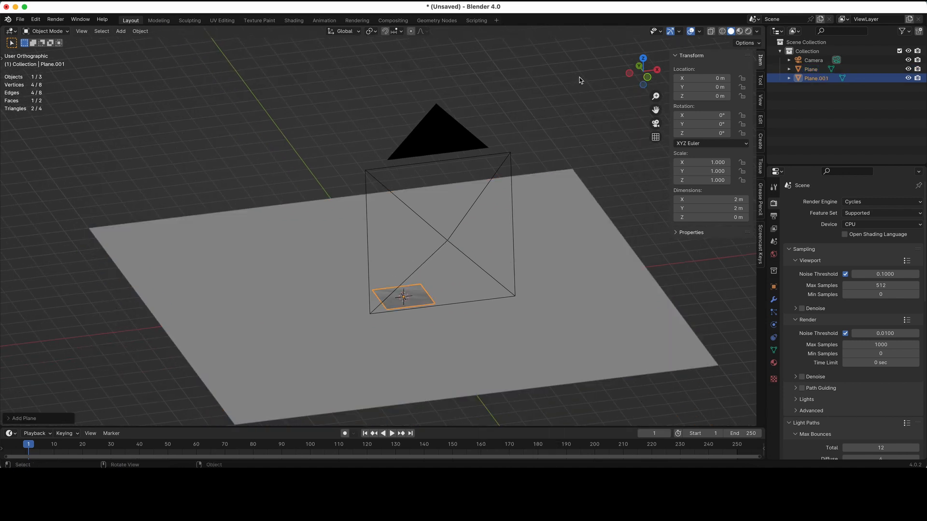
click(713, 198)
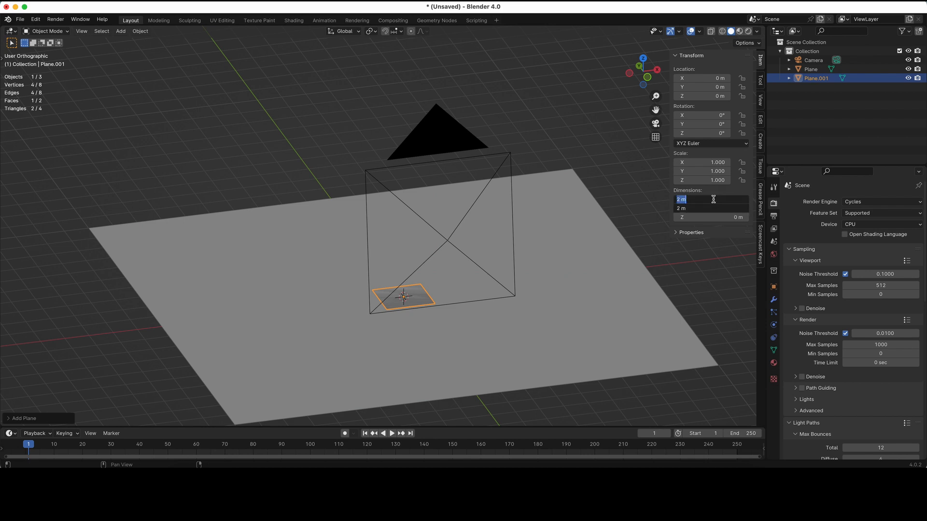
text(.8)
key(Return)
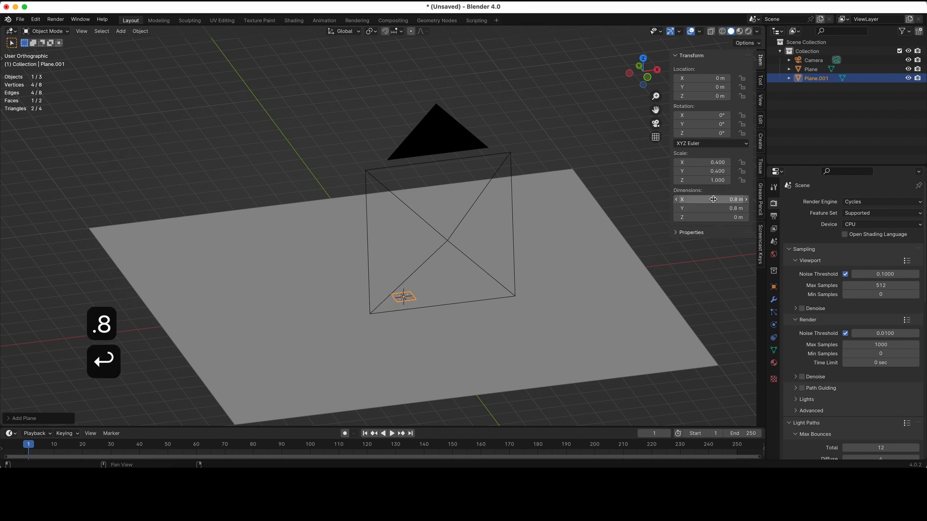
- Extrude the small plane's face upward by about 0.039 m in Edit Mode and return to Object Mode
key(KP_Decimal)
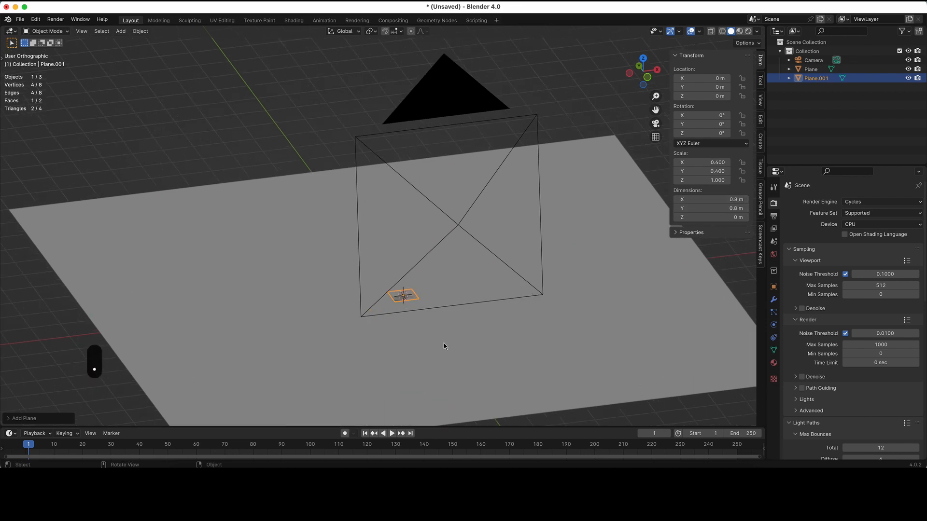
key(KP_1)
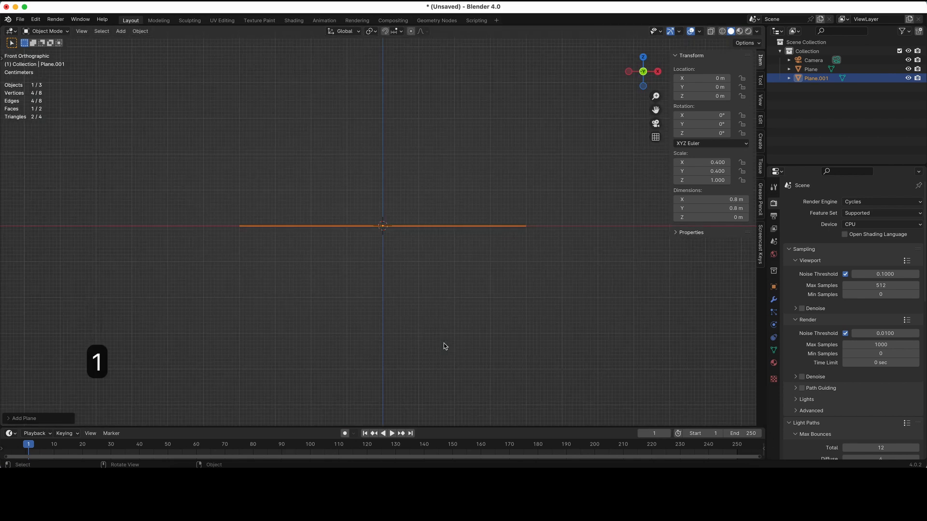
key(Tab)
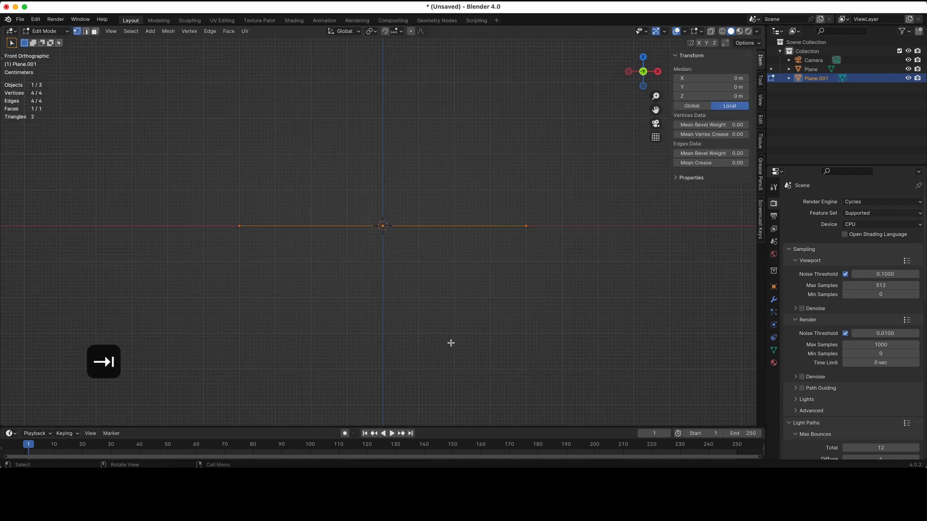
key(e)
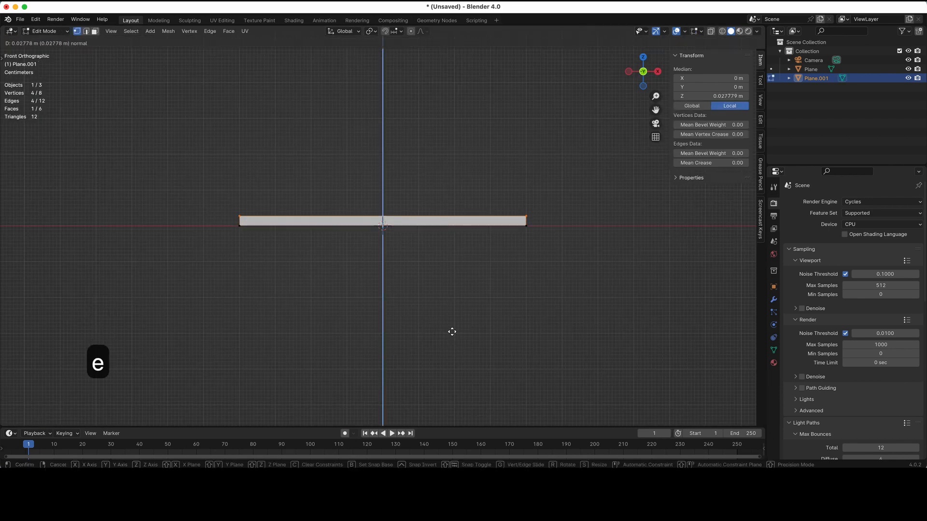
click(452, 332)
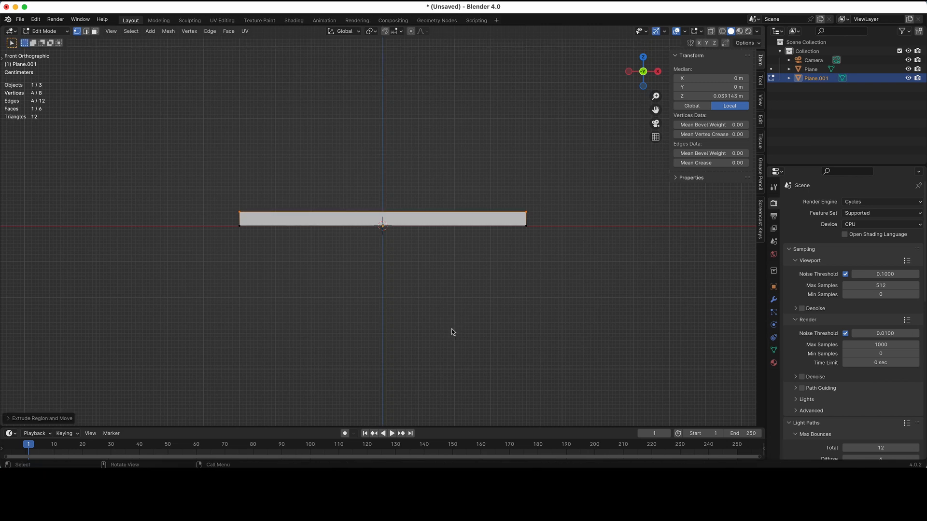
key(Tab)
scroll(453, 332, up, 5)
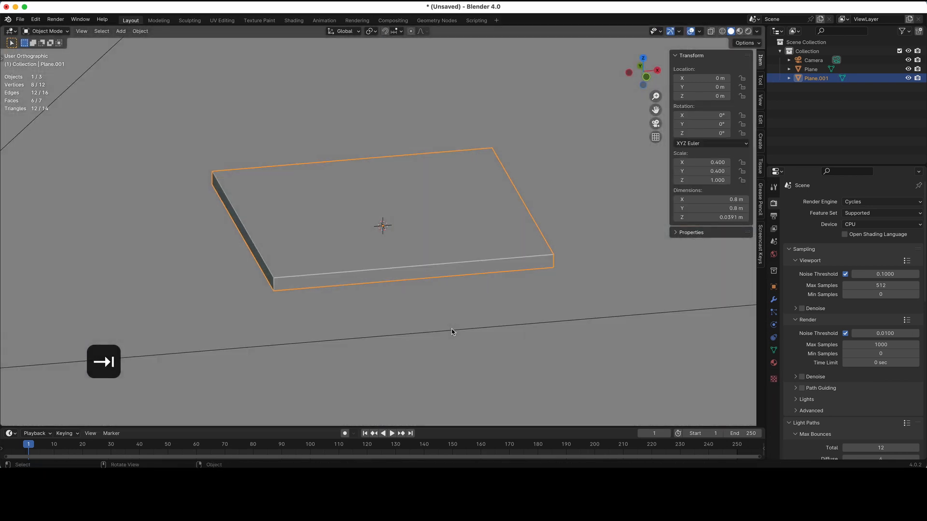
- Extrude the large 20 m floor plane downward by about 0.023 m in Edit Mode and return to Object Mode
click(450, 329)
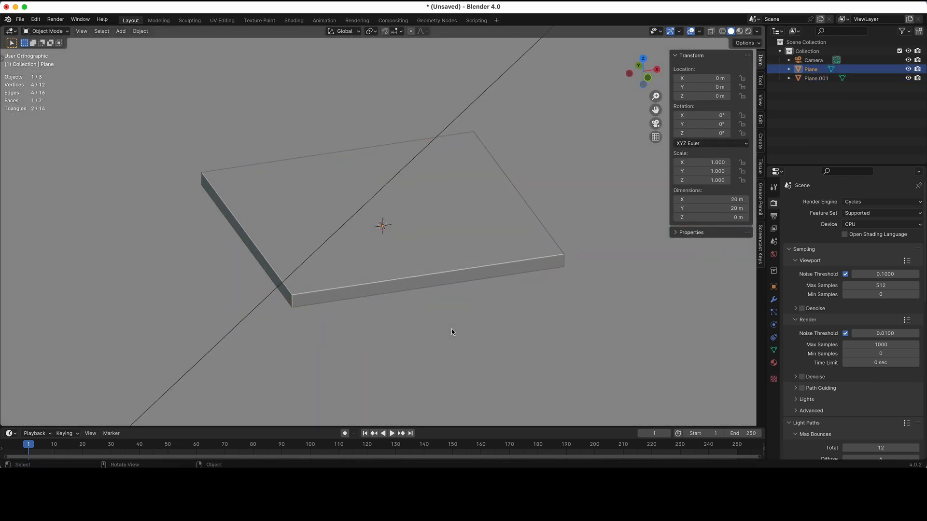
key(1)
key(Tab)
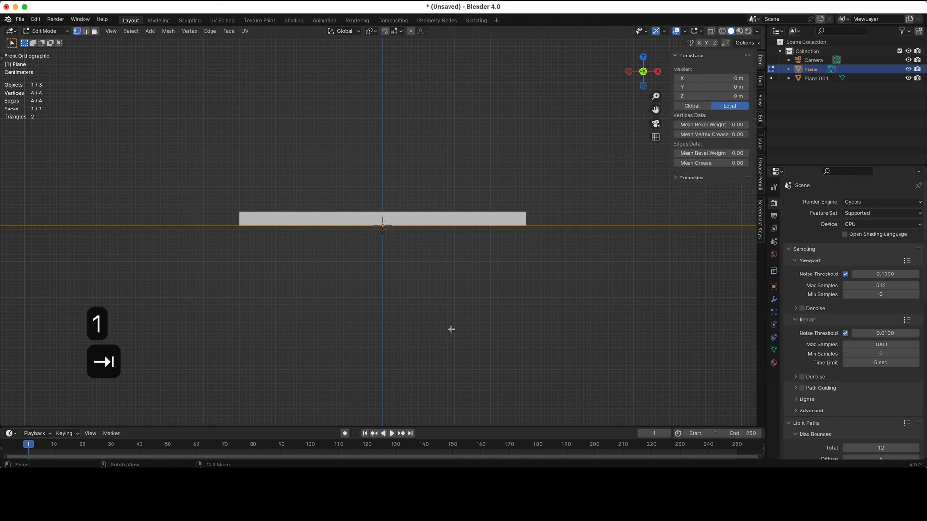
key(e)
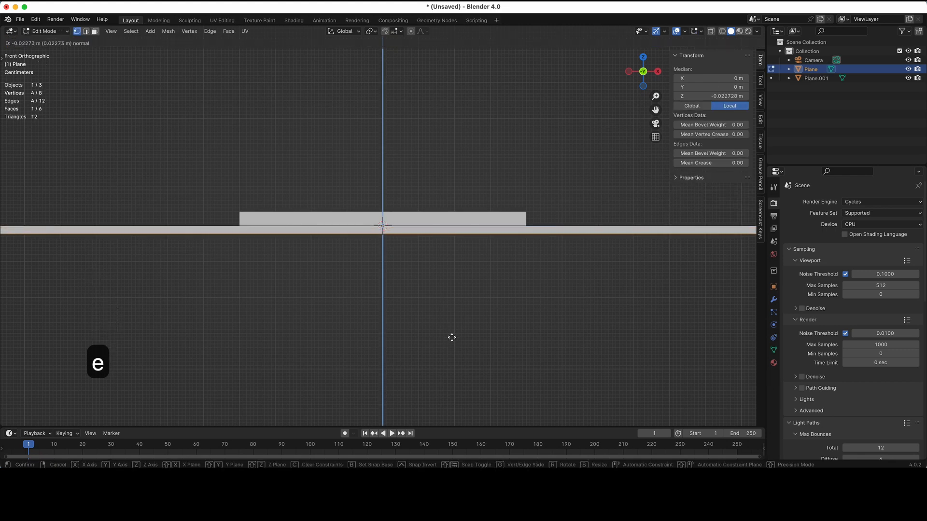
click(452, 337)
key(Tab)
scroll(453, 337, up, 5)
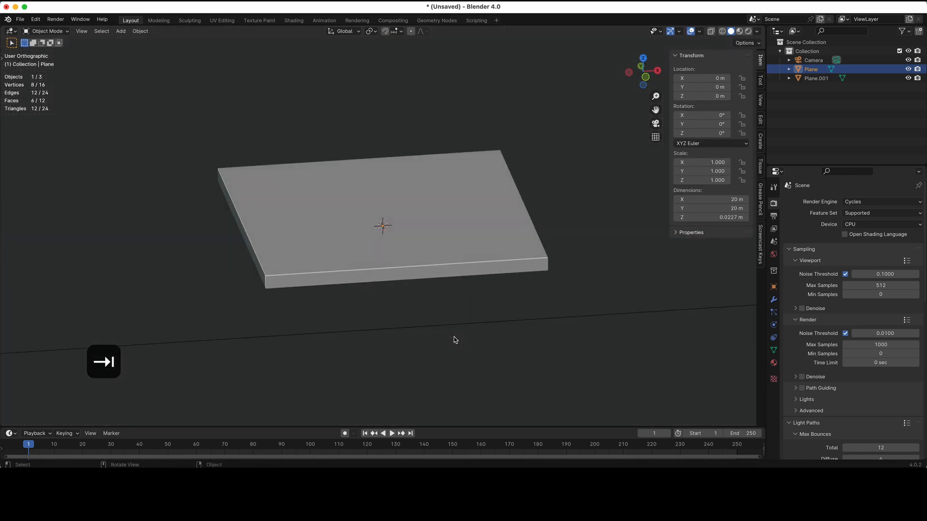
- Recalculate the normals of the whole floor slab mesh in Edit Mode and return to Object Mode
key(Tab)
key(a)
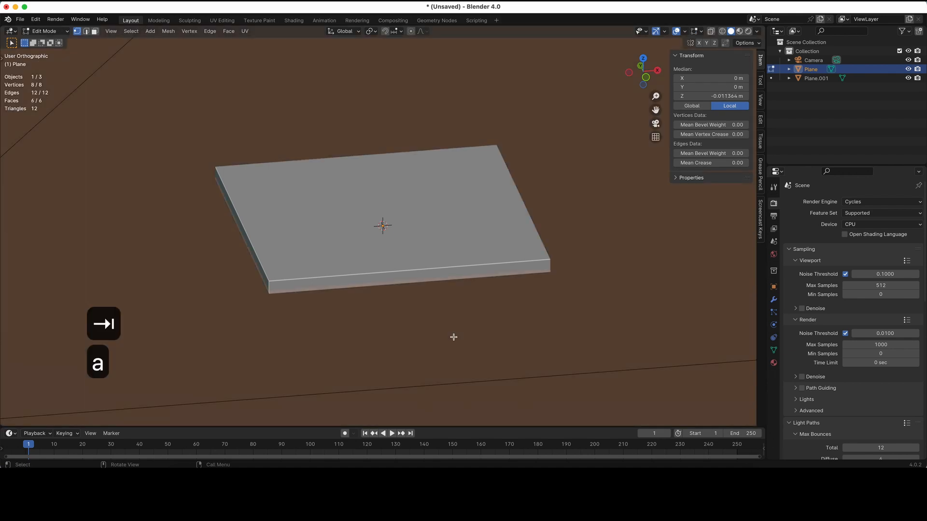
key(KP_Decimal)
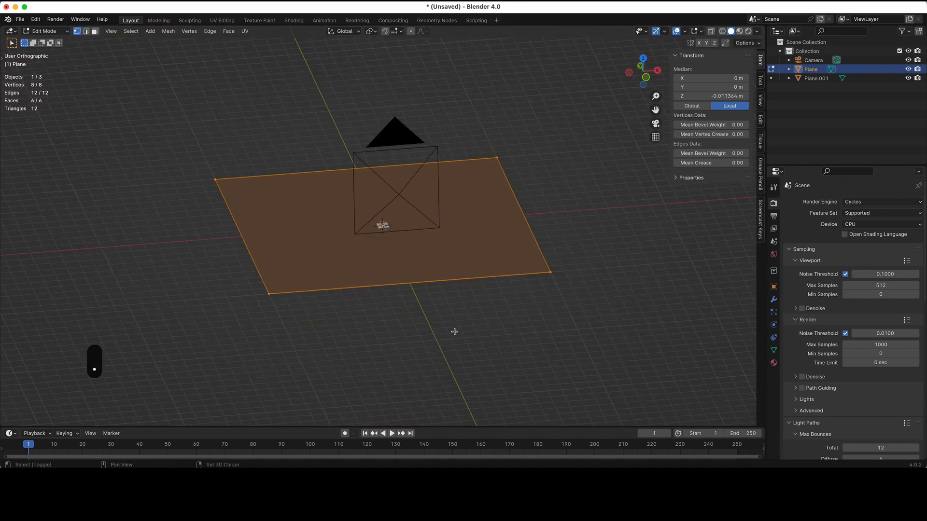
key(shift+n)
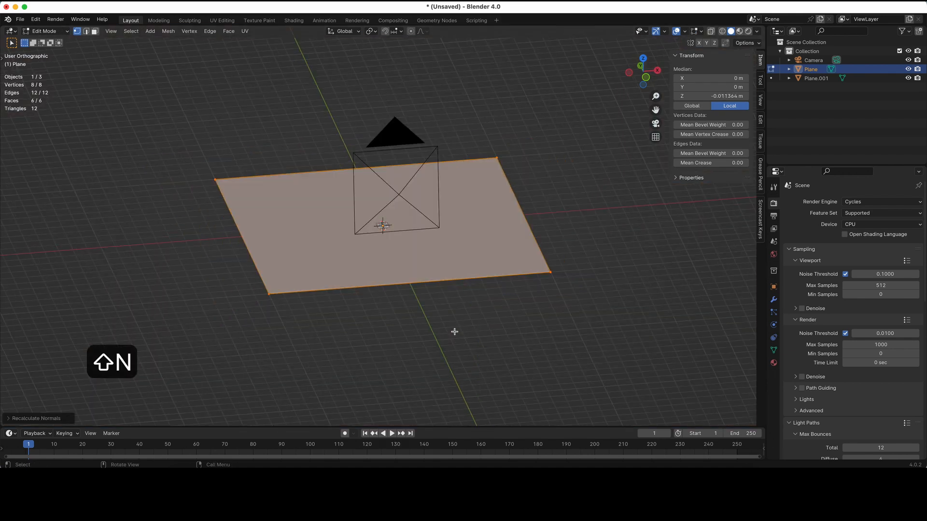
key(Tab)
- Move the floor slab and the small square slab together up along Z by about 0.049 m in front view
key(KP_1)
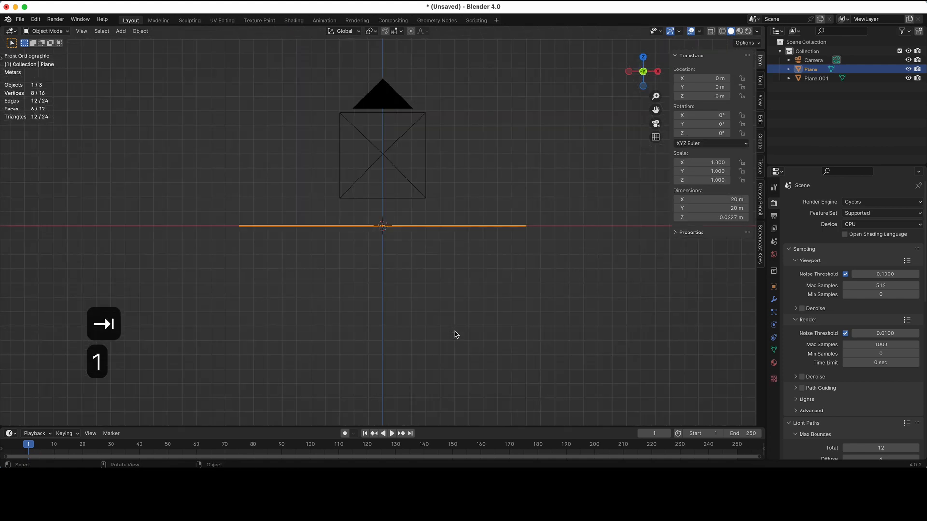
scroll(454, 331, up, 10)
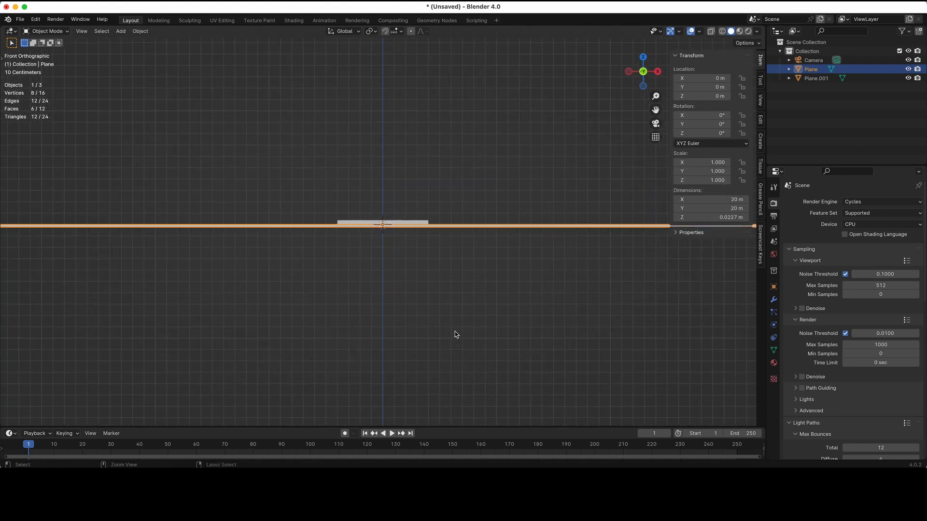
shift+click(424, 223)
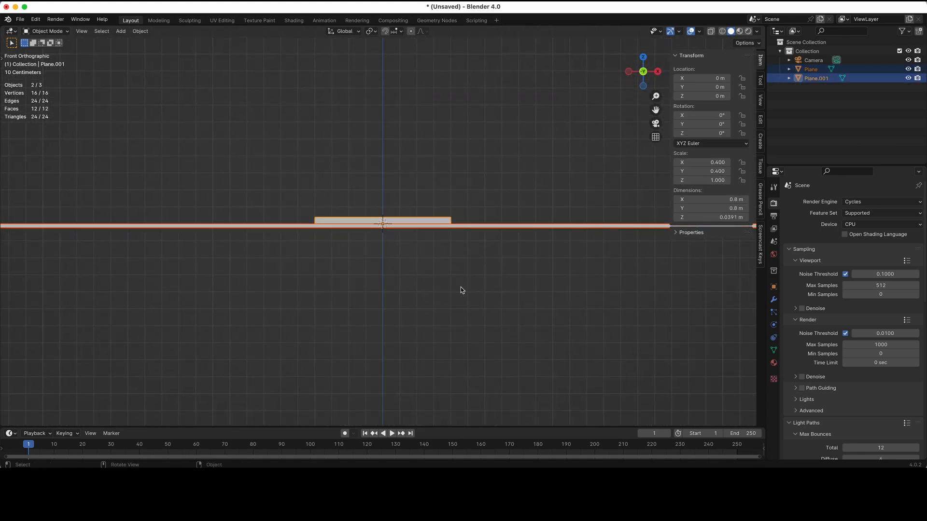
scroll(460, 289, up, 2)
key(g)
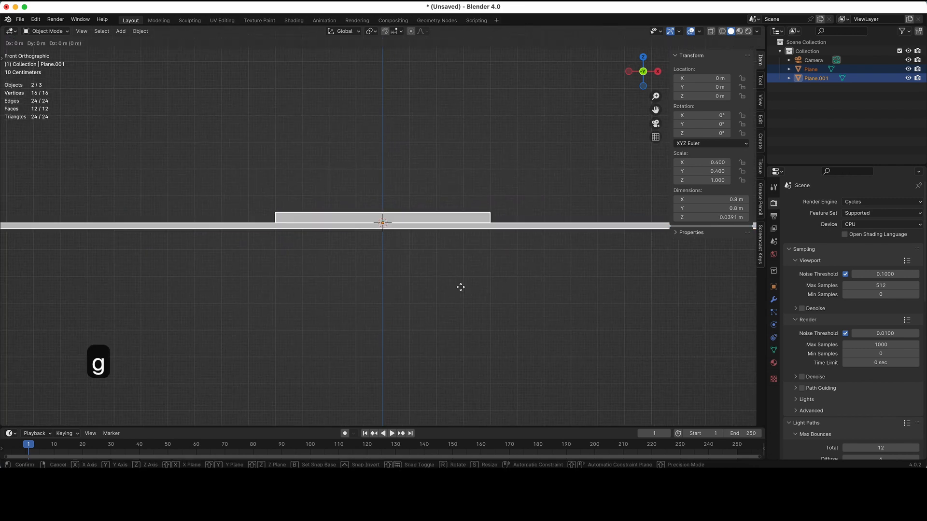
key(z)
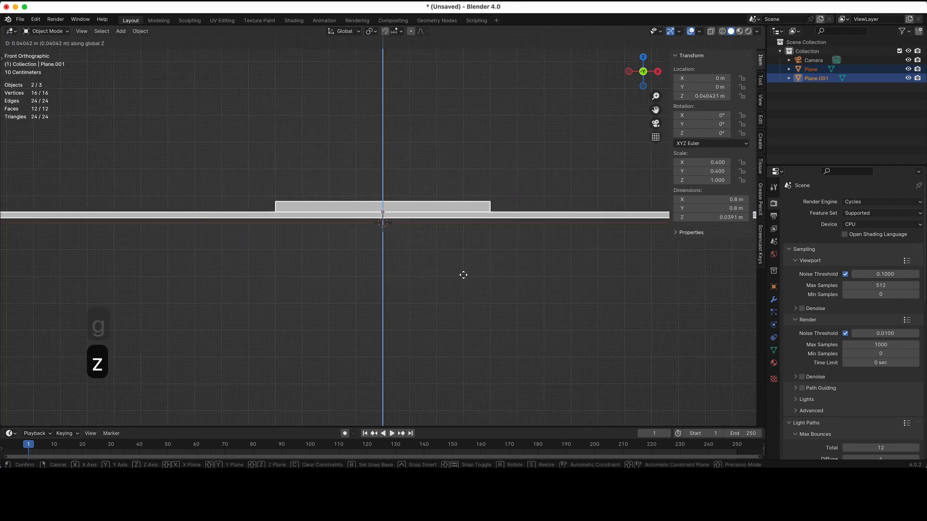
click(463, 275)
scroll(460, 232, up, 5)
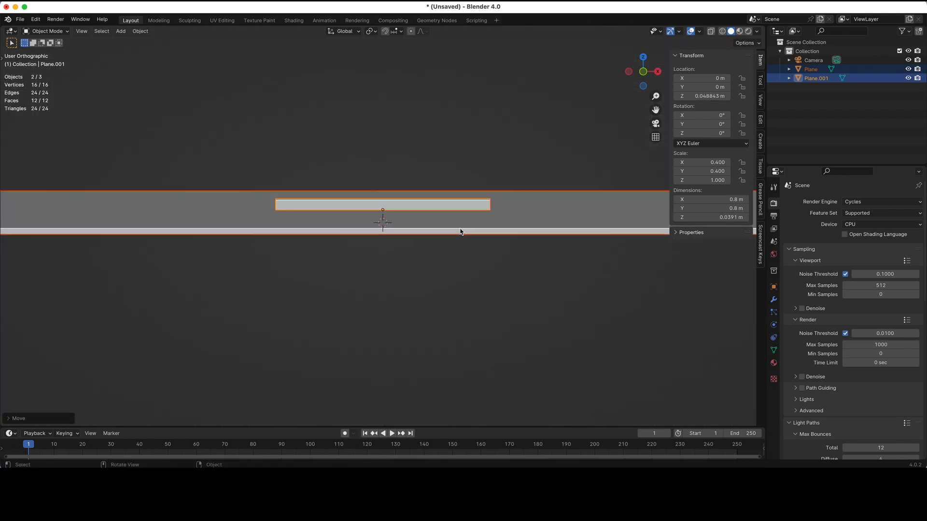
- Add a cube at the origin and set its X, Y and Z dimensions to 0.5 m
key(1)
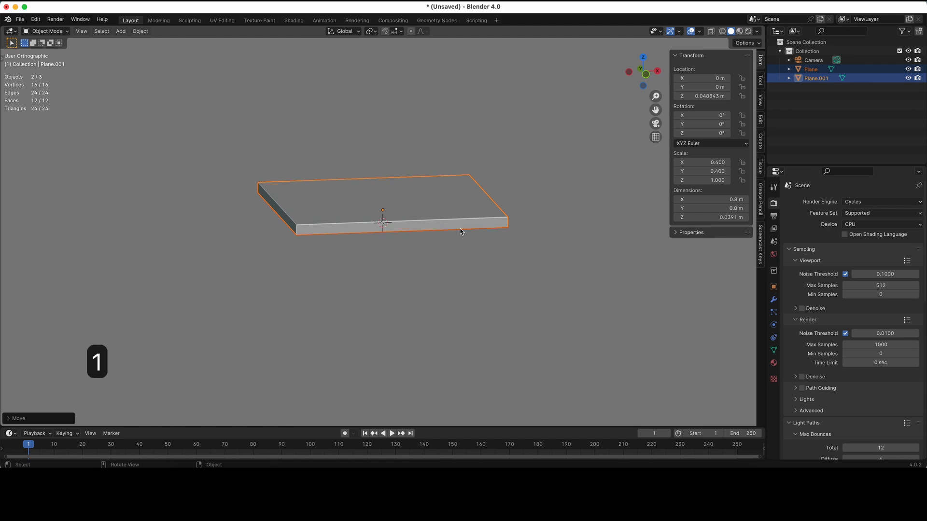
key(shift+a)
mouse_move(460, 232)
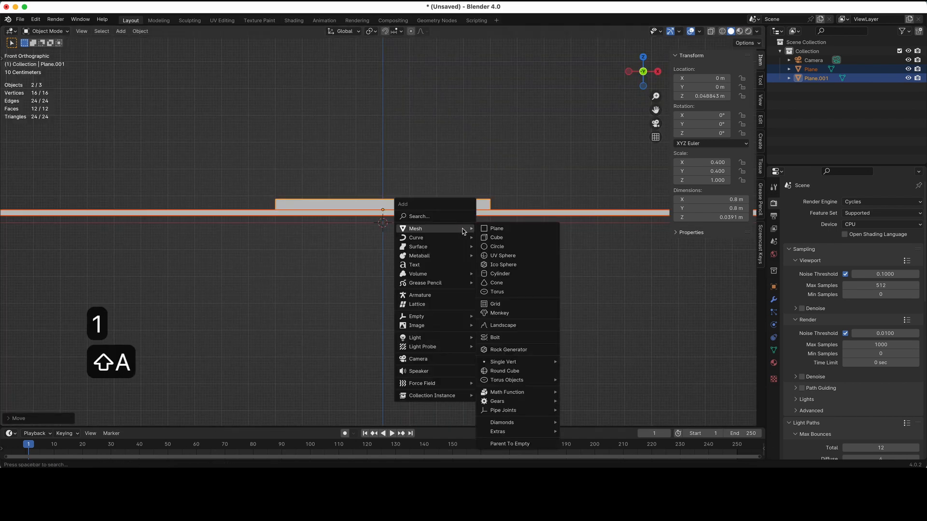
click(513, 239)
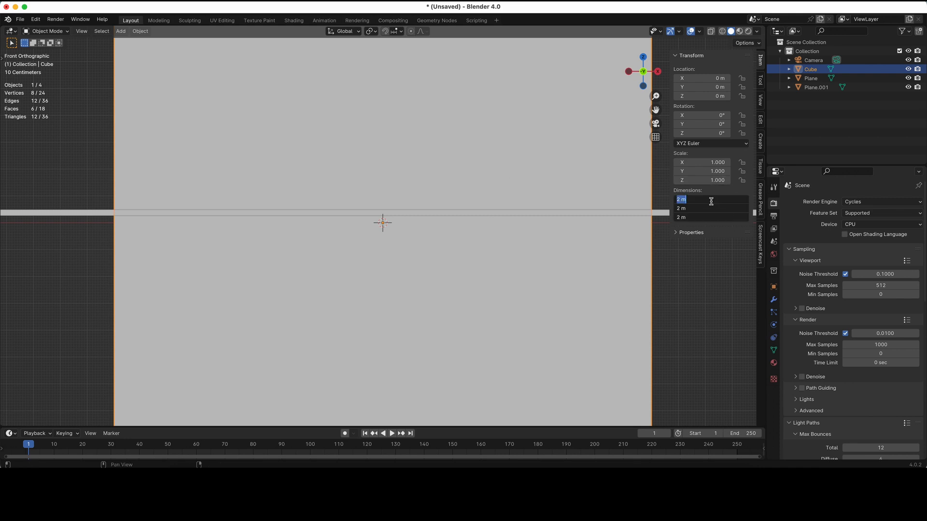
text(.5)
key(Return)
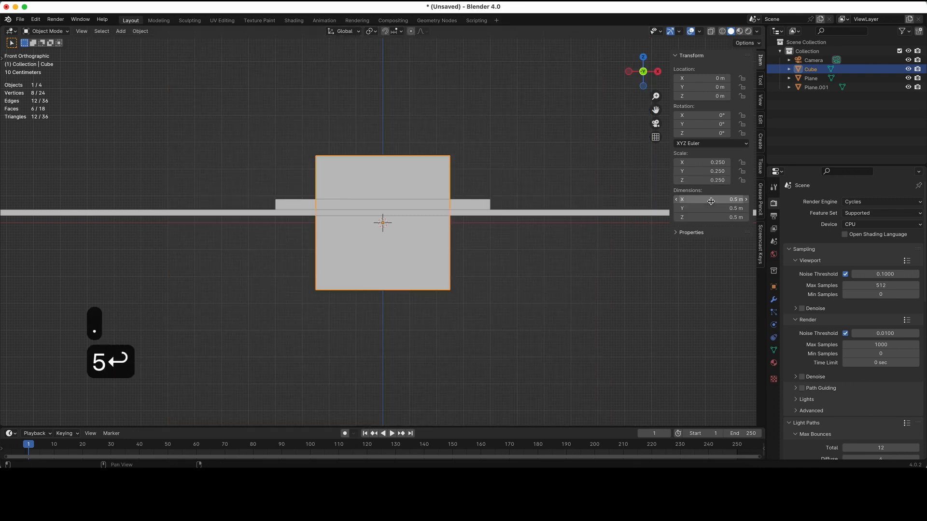
- Move the cube up along Z by about 0.43 m so it floats above the small slab
key(g)
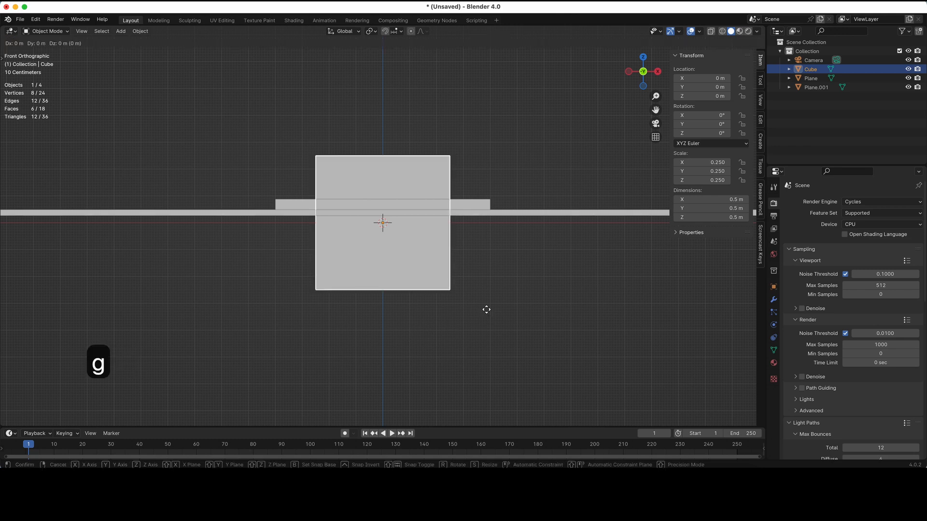
key(z)
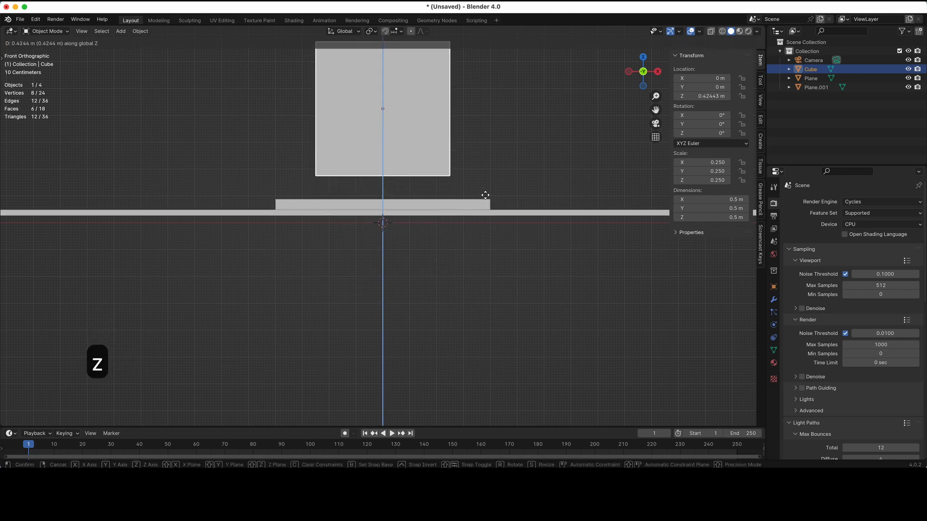
click(485, 193)
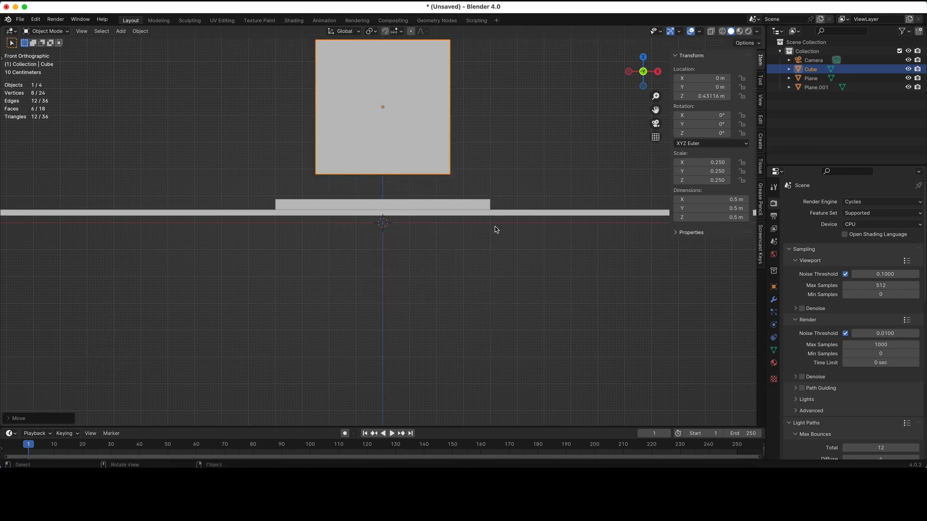
shift+scroll(513, 304, up, 5)
scroll(513, 304, up, 5)
scroll(513, 304, left, 5)
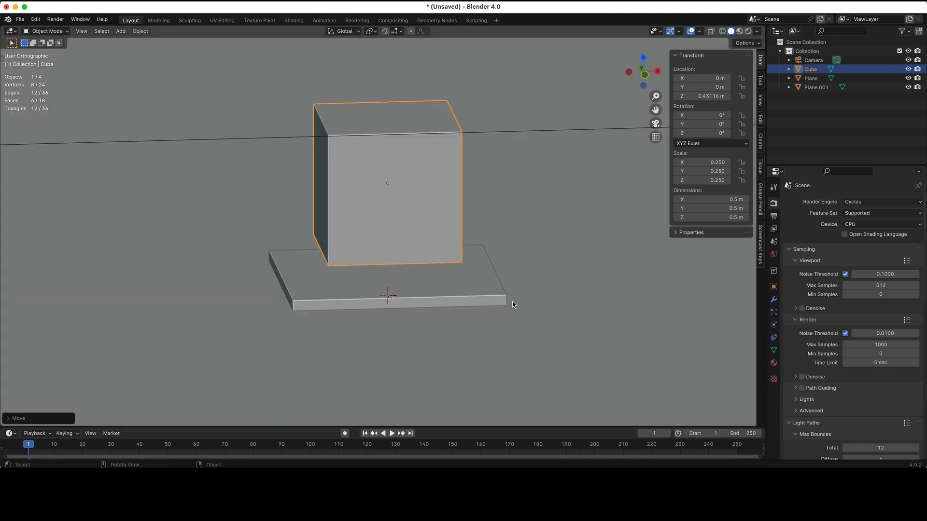
- Add a second cube at the origin and set its X, Y and Z dimensions to 0.3 m
key(1)
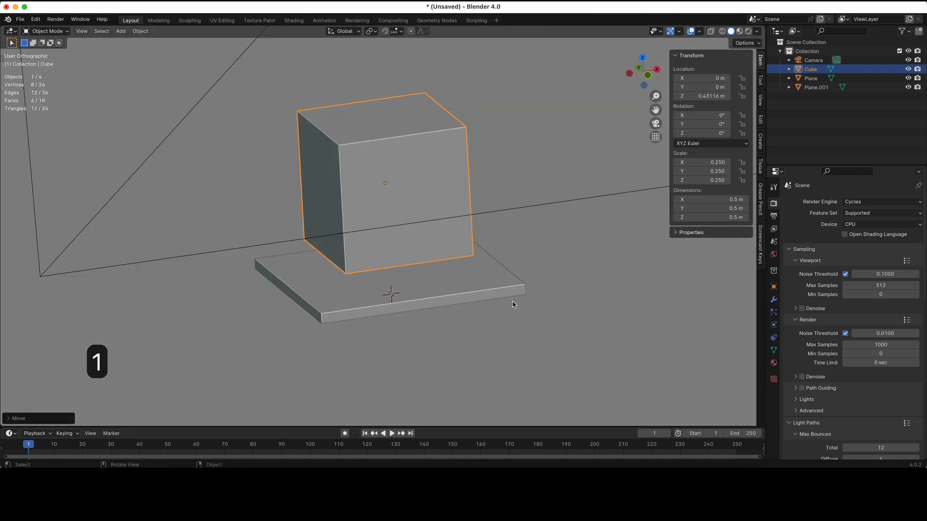
key(shift+a)
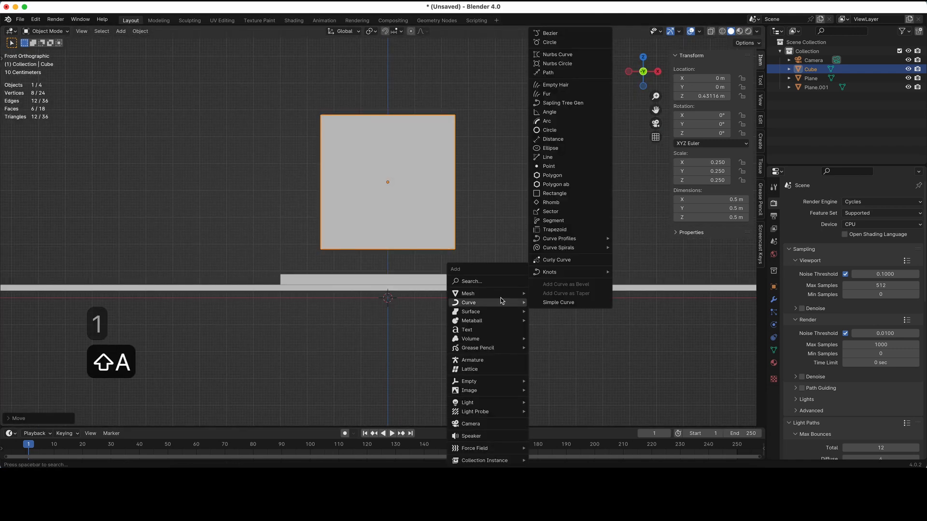
mouse_move(517, 294)
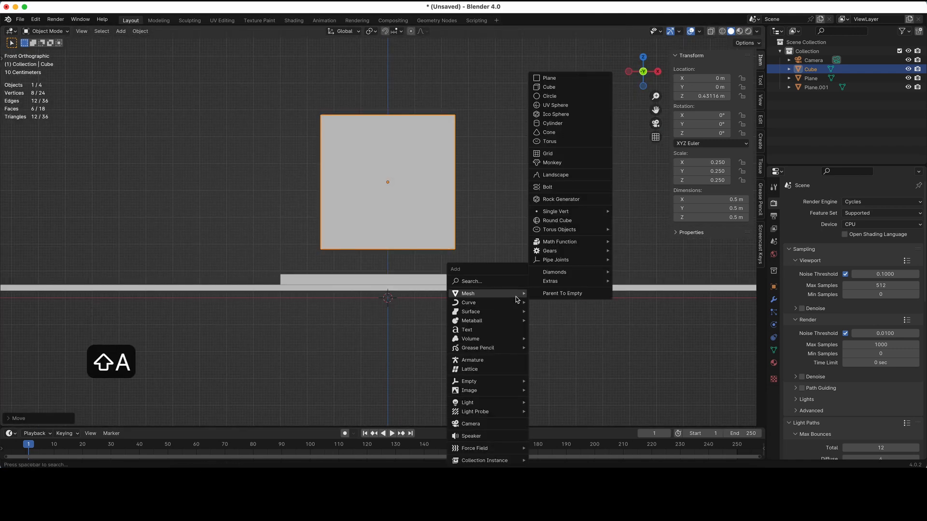
click(545, 87)
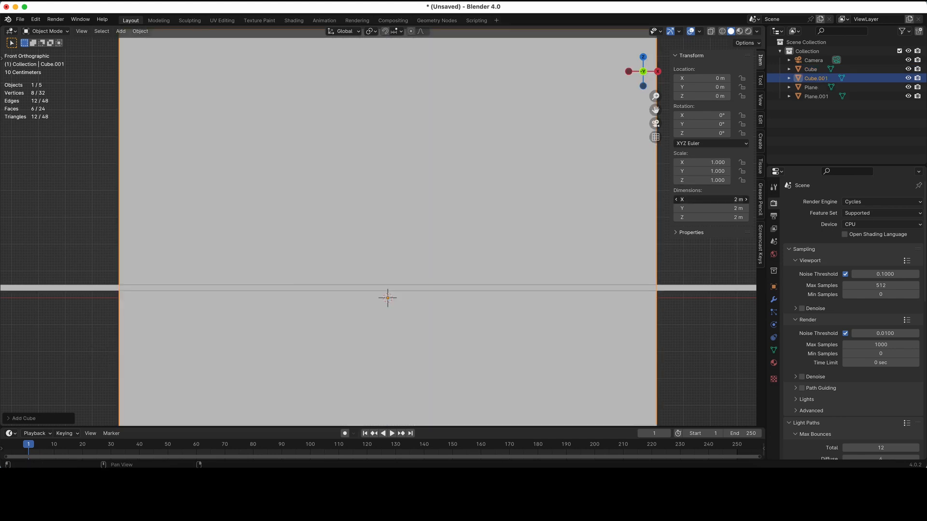
text(.3)
key(Return)
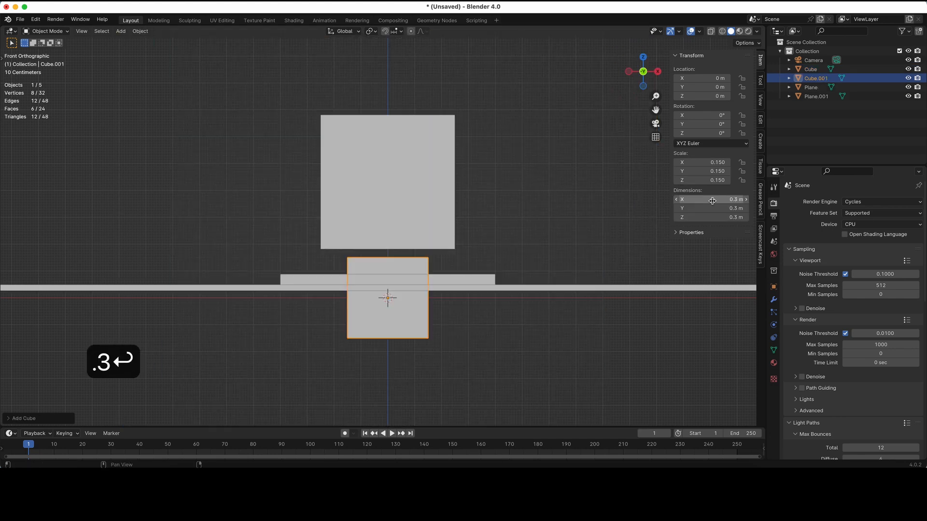
- Move the 0.3 m cube in front view above the larger cube, to about X -0.253 m and Z 1.033 m
scroll(492, 335, down, 3)
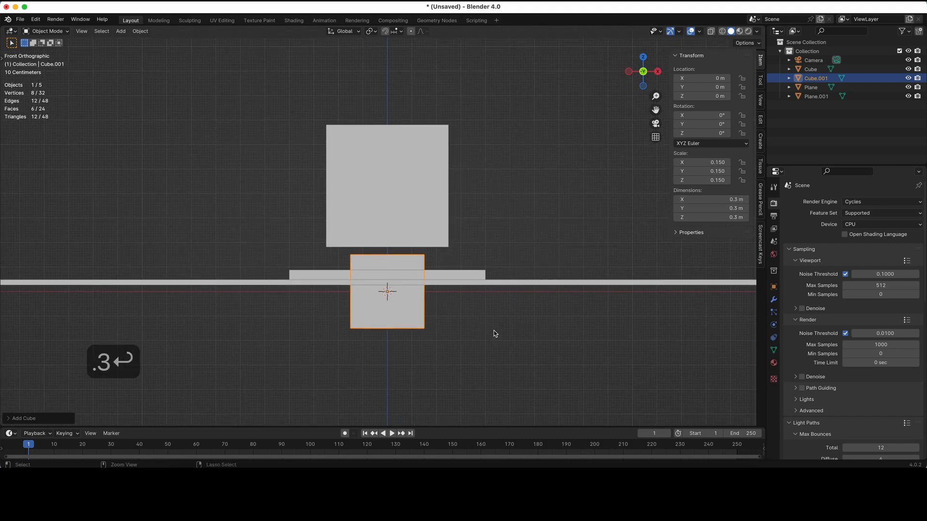
key(g)
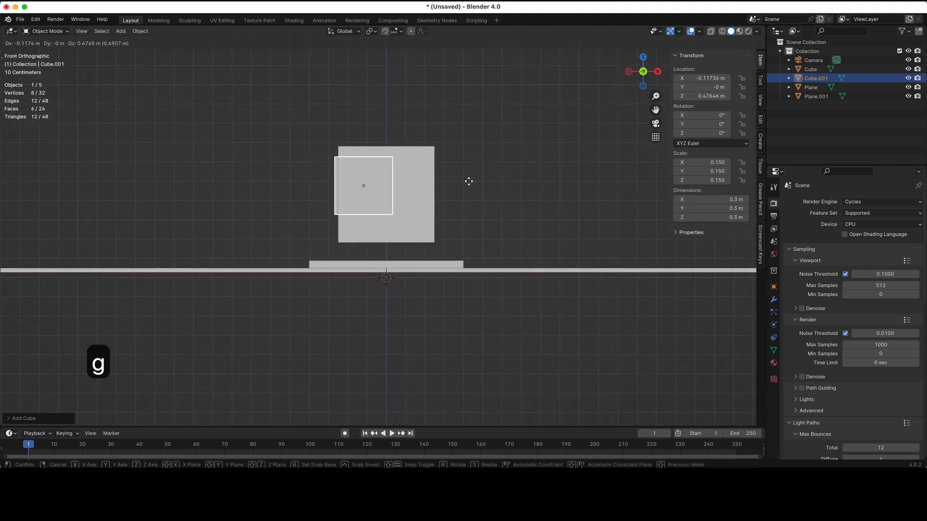
click(450, 138)
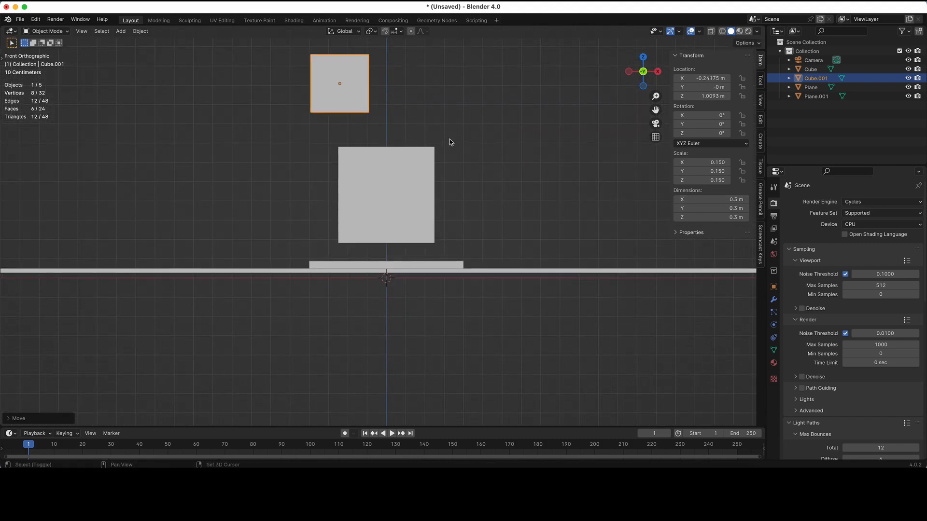
shift+scroll(450, 139, up, 5)
key(g)
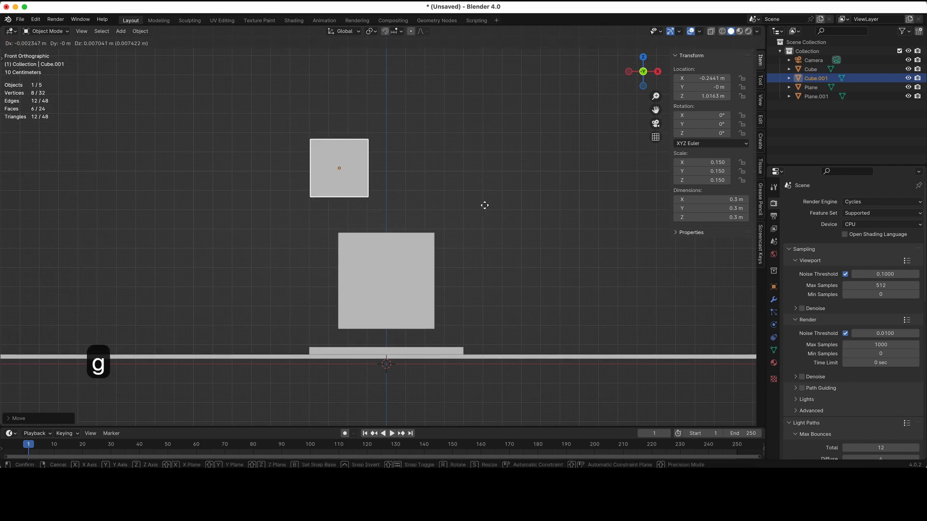
click(482, 203)
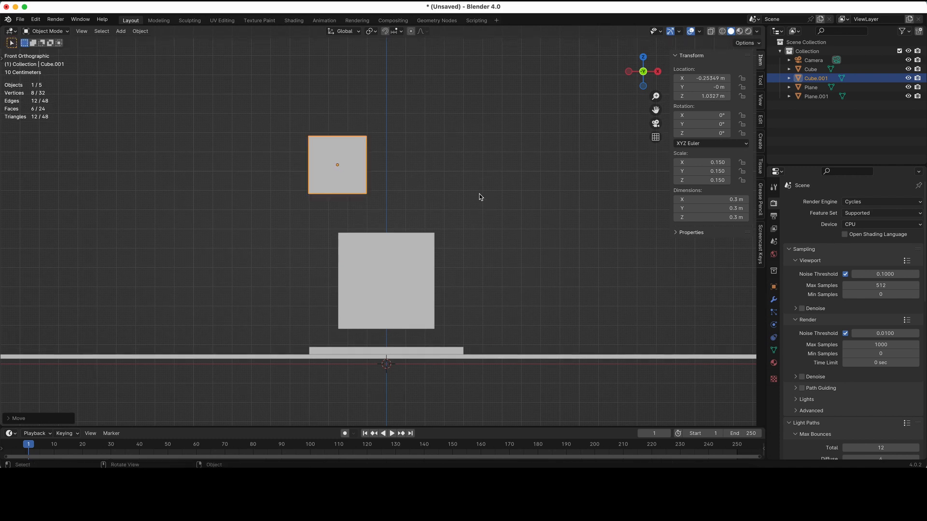
- Scale the small cube along X to about 0.265 m and set its Y dimension to 0.1 m
key(s)
key(x)
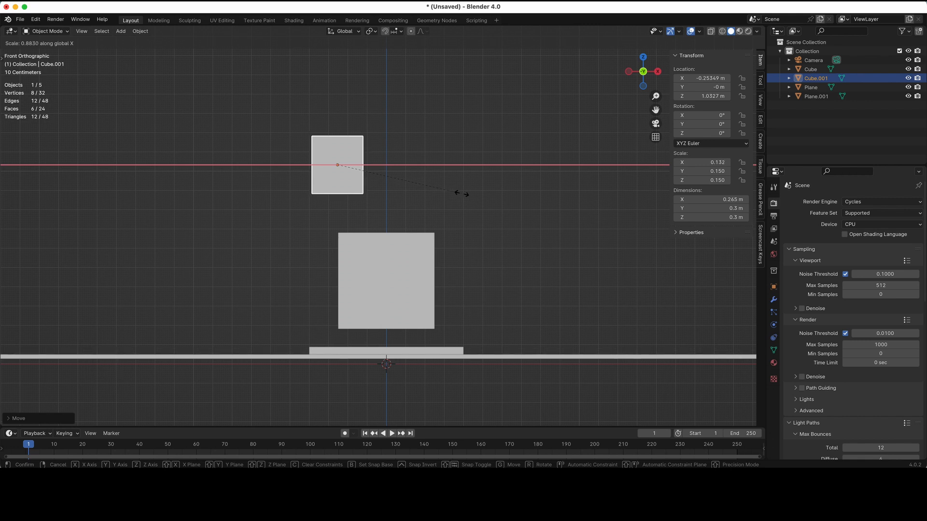
click(462, 194)
scroll(463, 195, up, 10)
scroll(462, 194, left, 10)
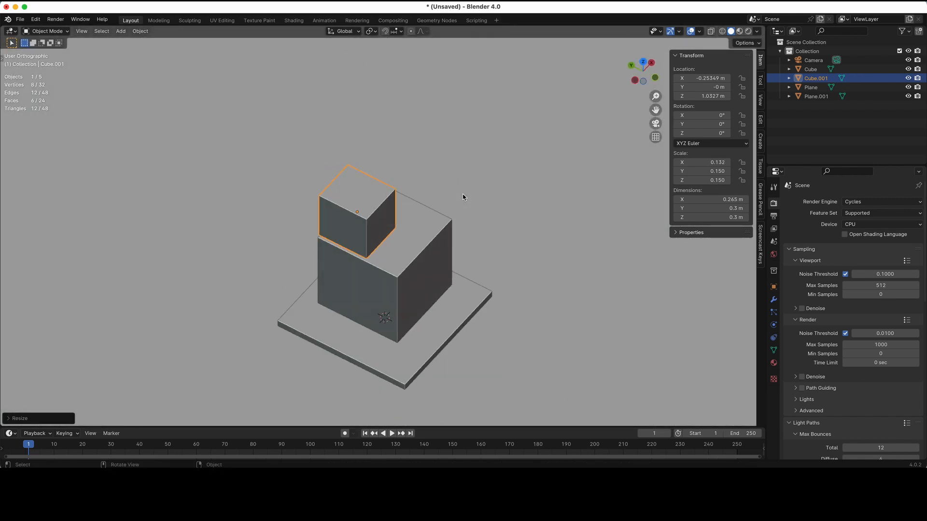
scroll(462, 194, left, 3)
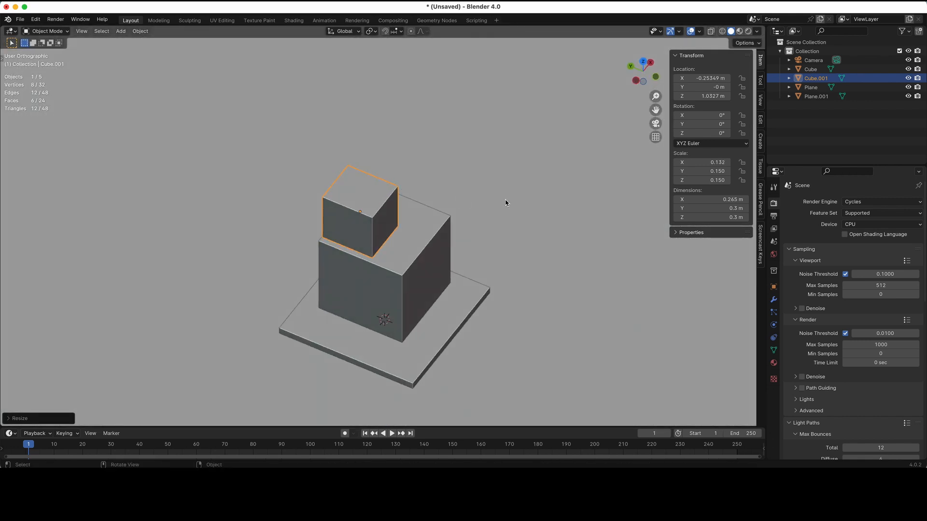
click(706, 208)
text(0.1)
key(Return)
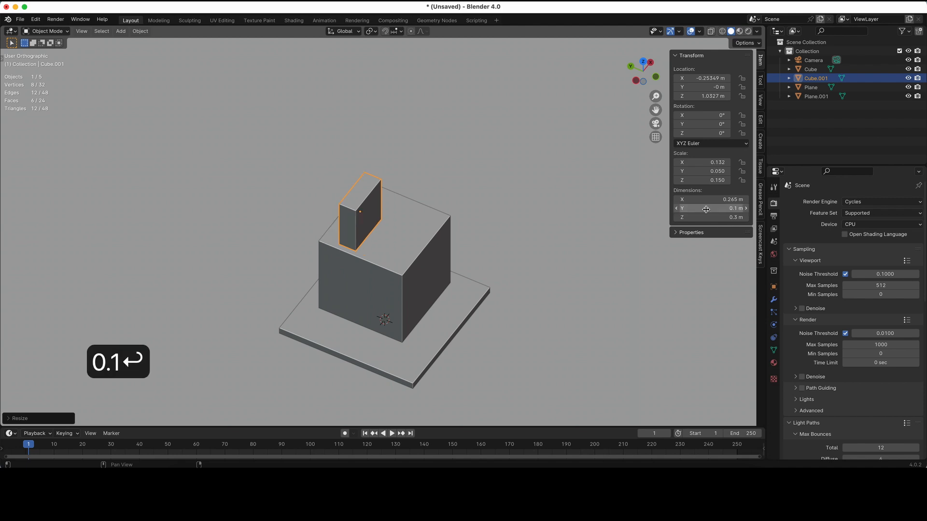
- Move the thin box along Y by about 0.65 m in top view, behind the large cube
key(7)
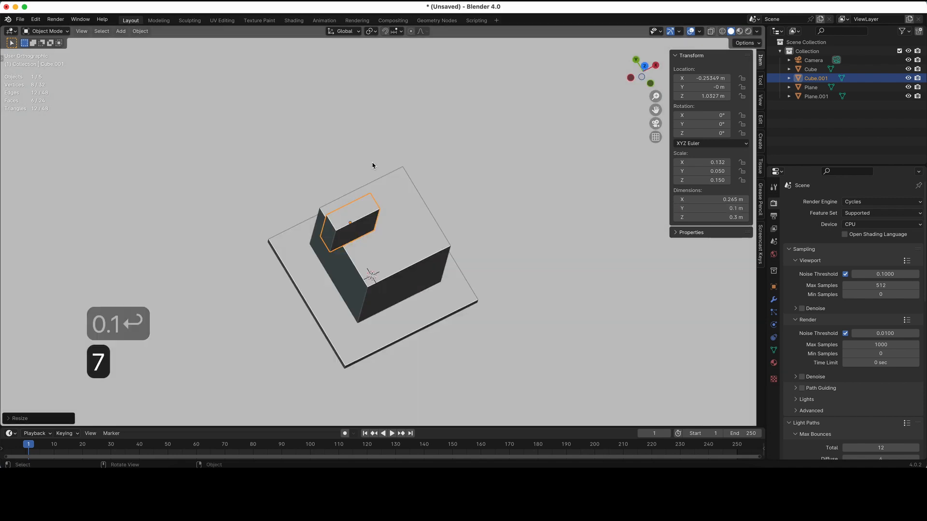
key(g)
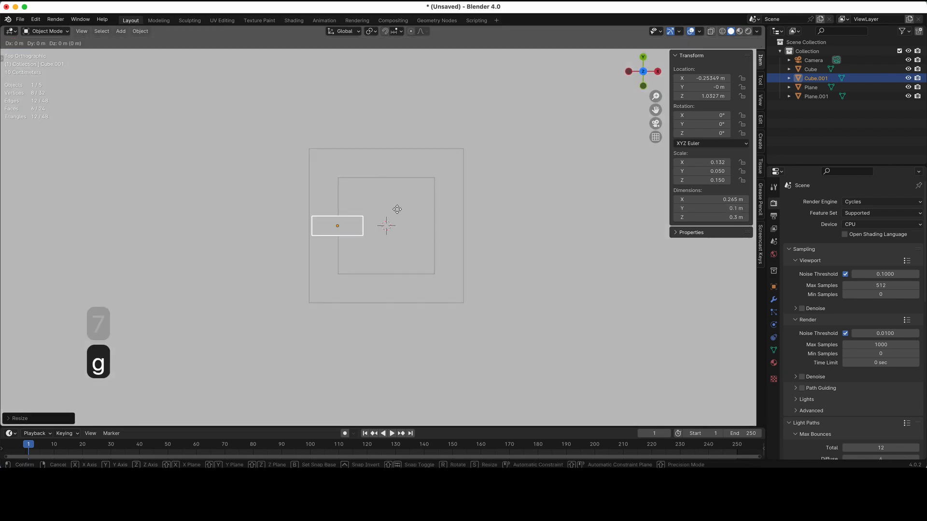
key(y)
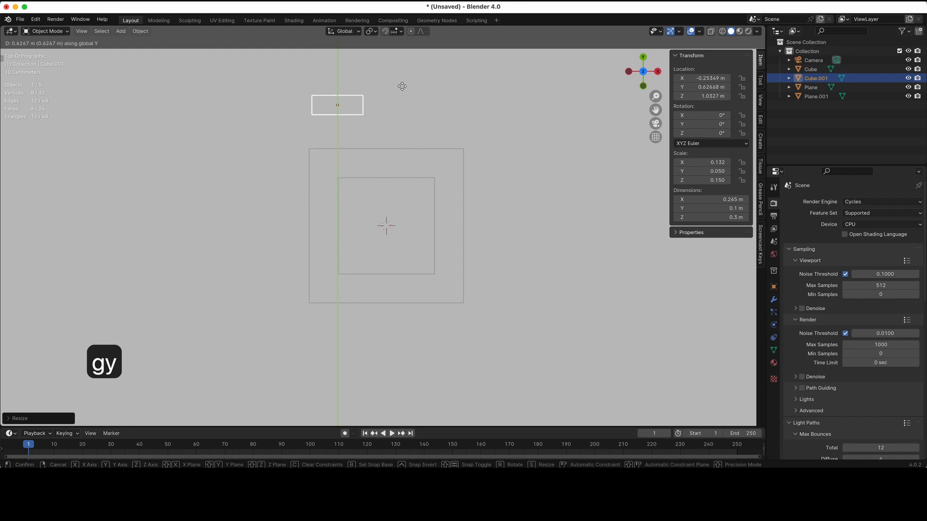
click(401, 84)
- Hide the camera in the viewport
scroll(454, 235, down, 10)
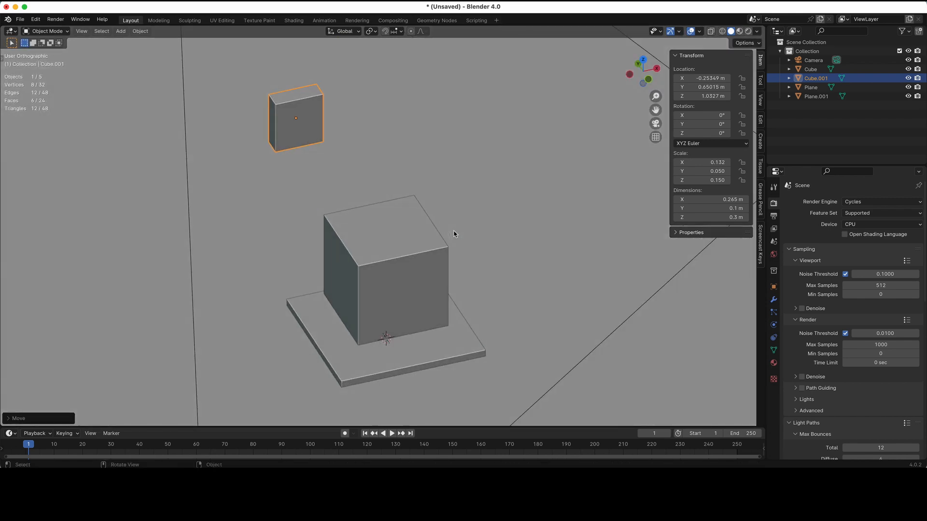
scroll(454, 234, left, 5)
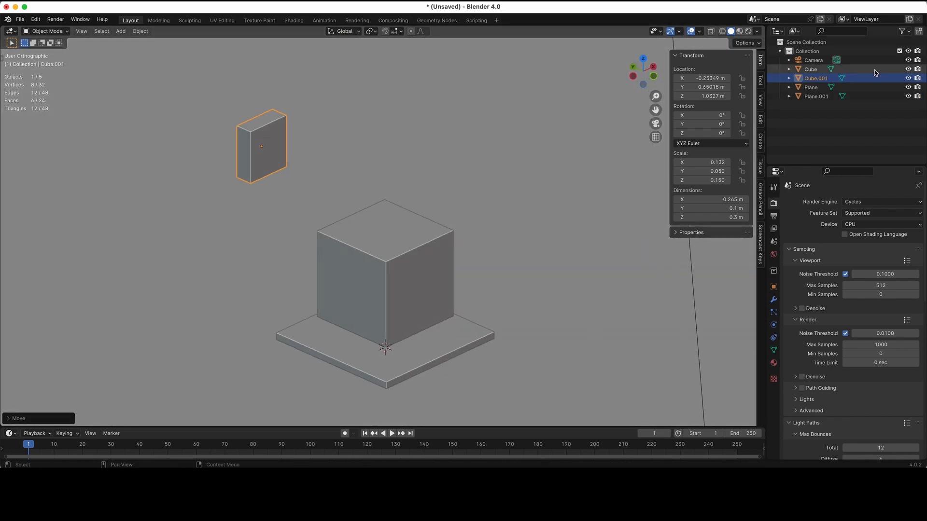
click(908, 60)
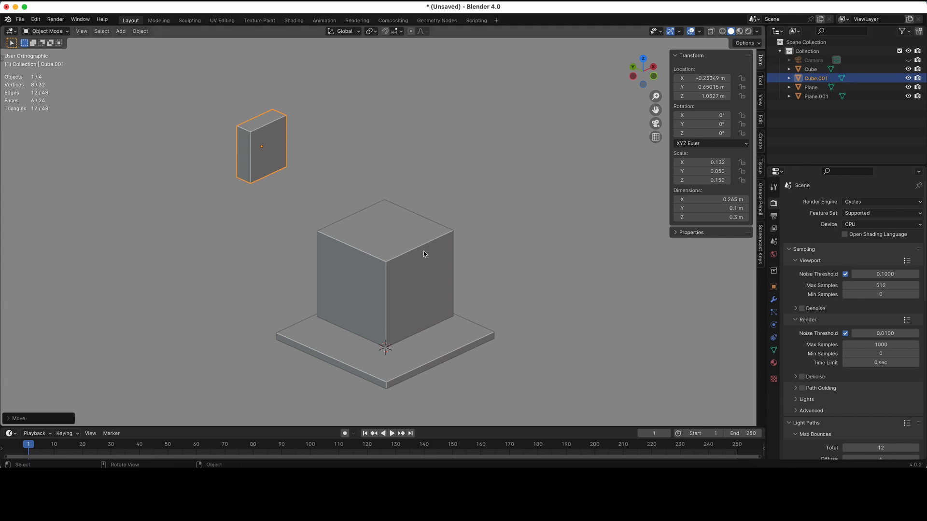
scroll(424, 251, down, 5)
scroll(423, 251, right, 5)
scroll(424, 250, left, 3)
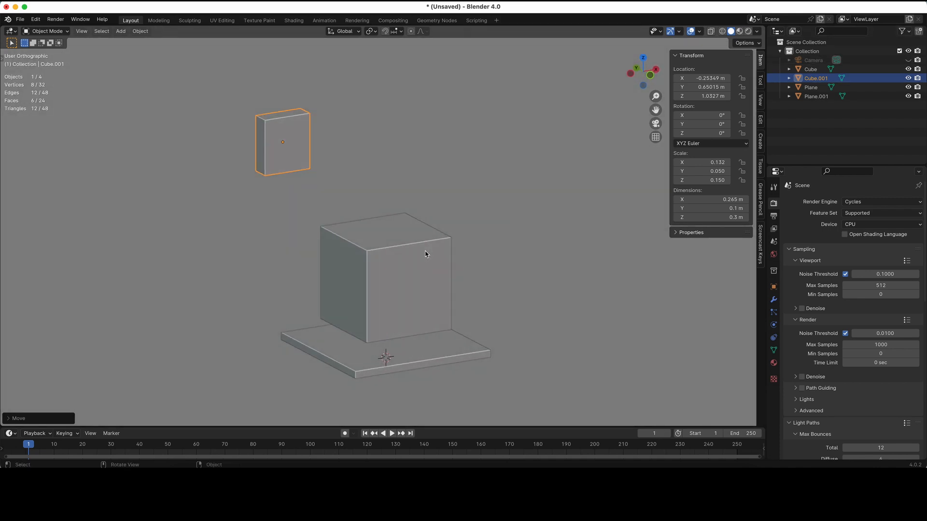
- Add a cylinder at the origin in front view and rotate it 90° about the Y axis
key(1)
key(shift+a)
mouse_move(425, 254)
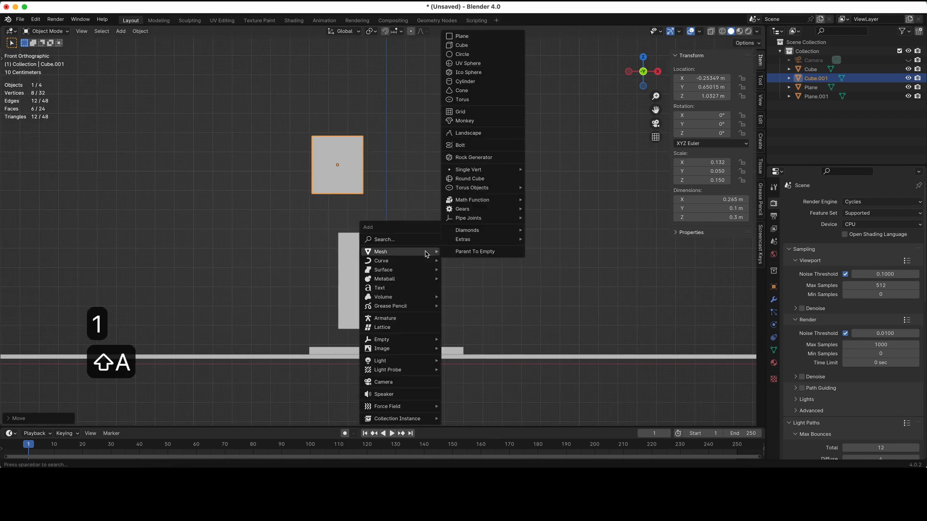
click(465, 82)
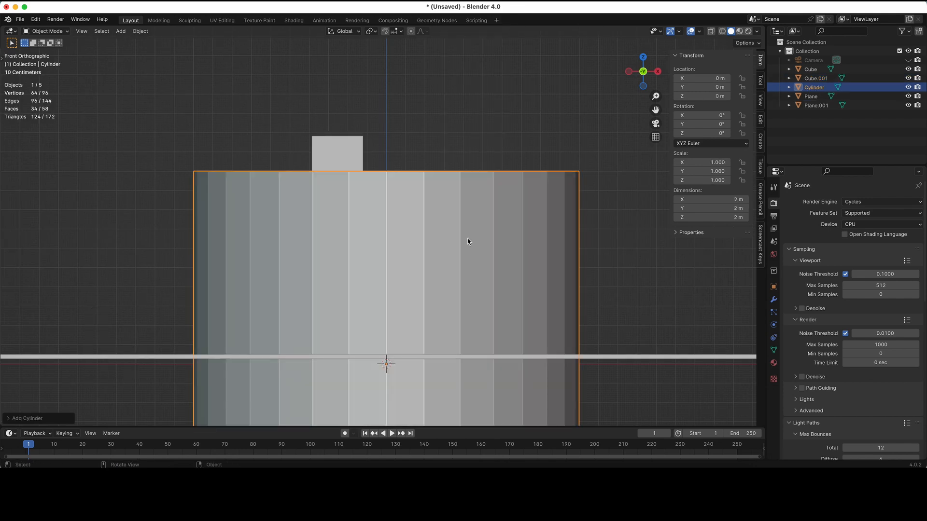
key(r)
key(y)
key(9)
key(0)
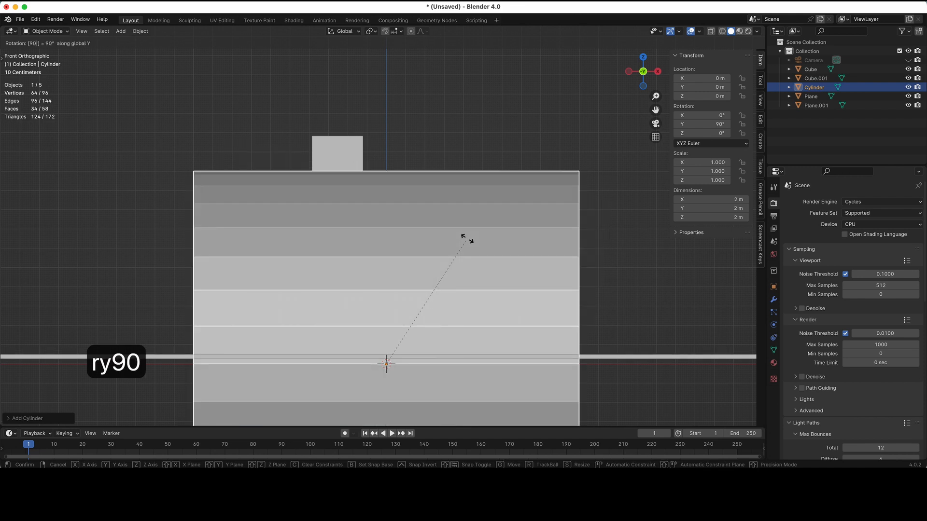
key(Return)
- Move the cylinder to about X 0.411 m and Z 0.897 m, and set all three of its dimensions to 0.3 m
key(s)
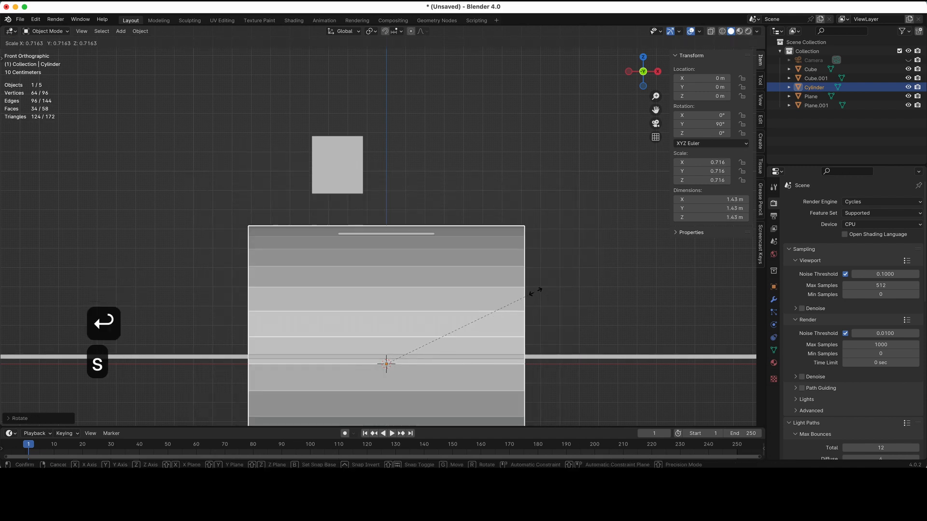
click(446, 326)
key(g)
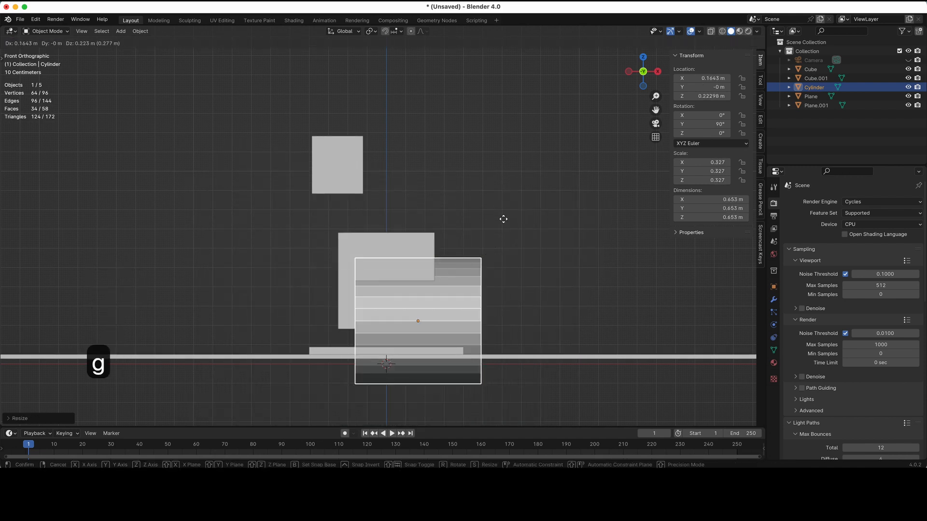
click(520, 157)
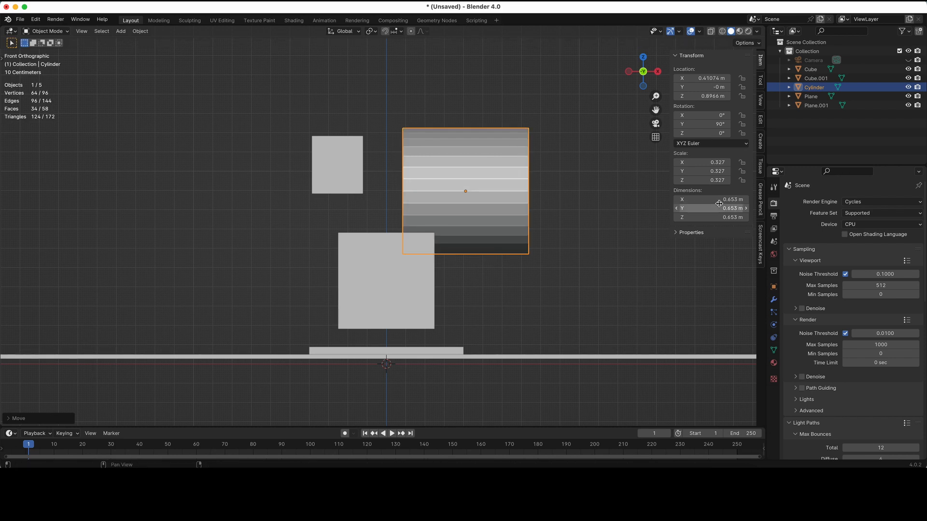
mouse_move(719, 200)
mouse_down()
mouse_move(718, 217)
mouse_move(718, 200)
mouse_up()
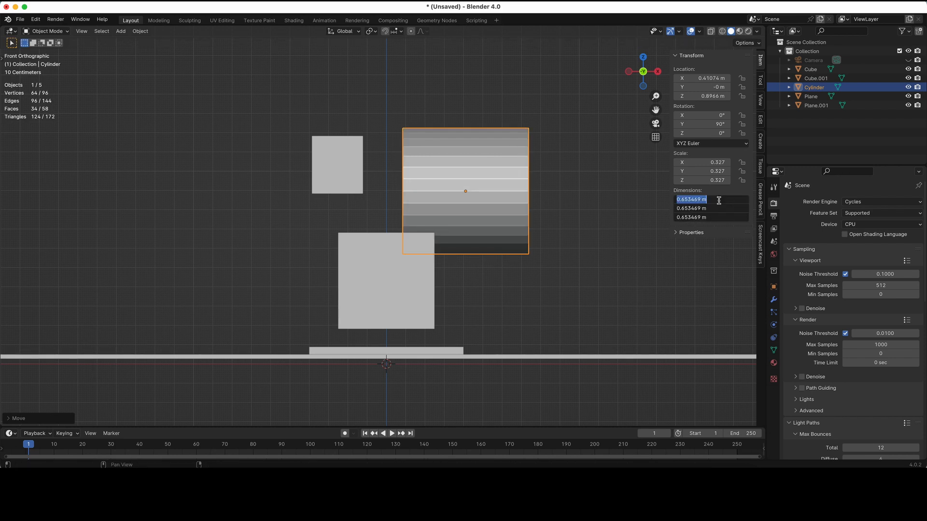
text(.3)
key(Return)
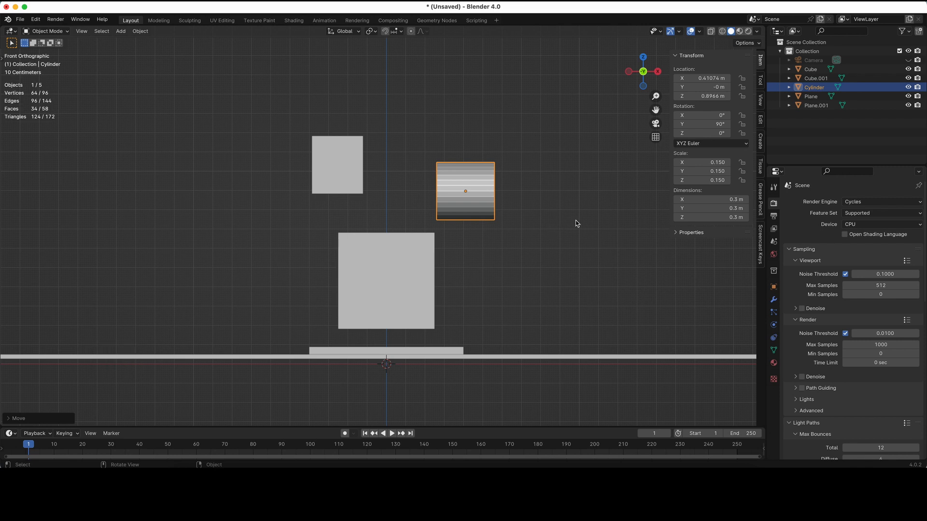
- Flatten the cylinder along global X to about 0.099 m thick and move it to about X 0.404 m and Z 1.035 m
key(s)
key(x)
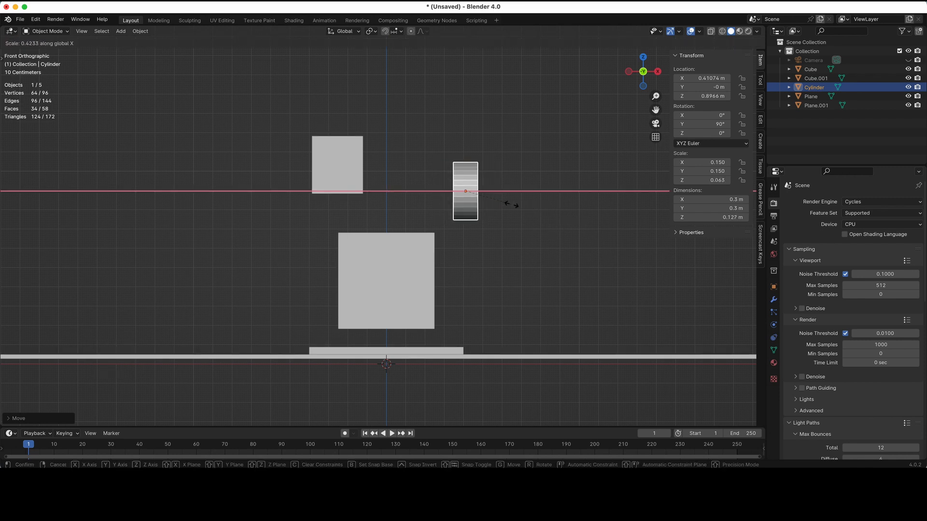
click(501, 203)
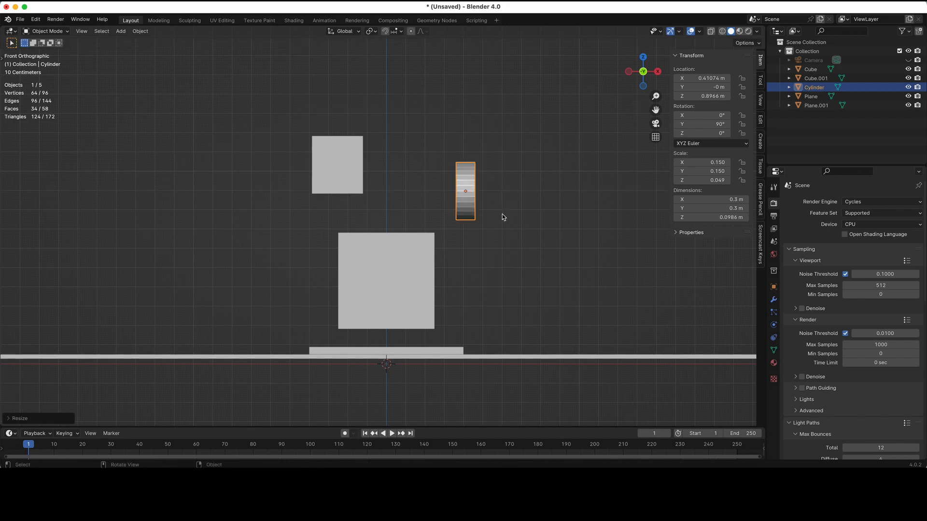
key(g)
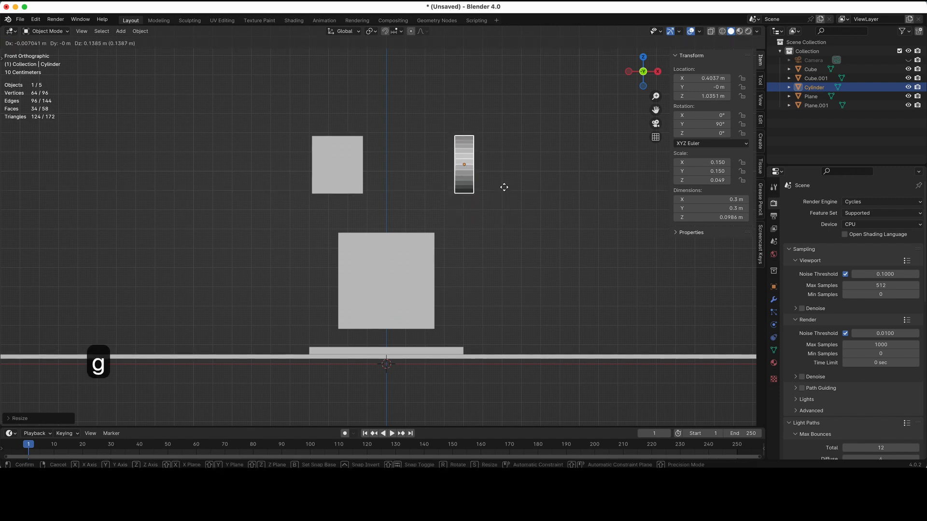
click(503, 189)
- Raise the flat cylinder along the global Z axis to about Z 1.093 m
scroll(522, 199, left, 10)
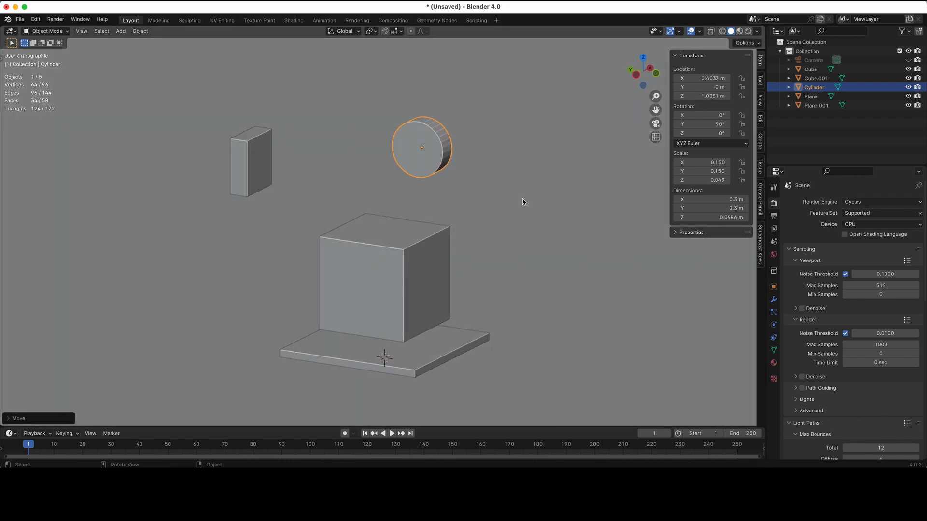
scroll(523, 201, left, 2)
key(g)
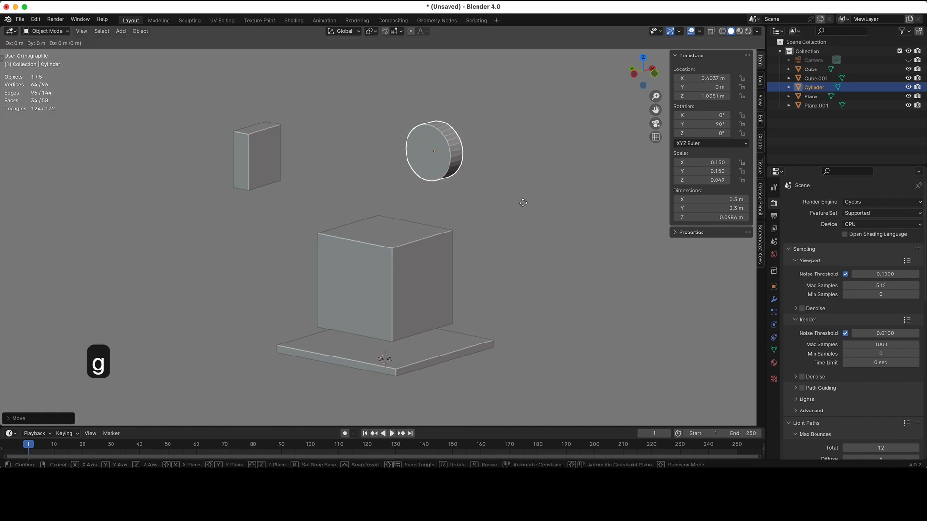
key(z)
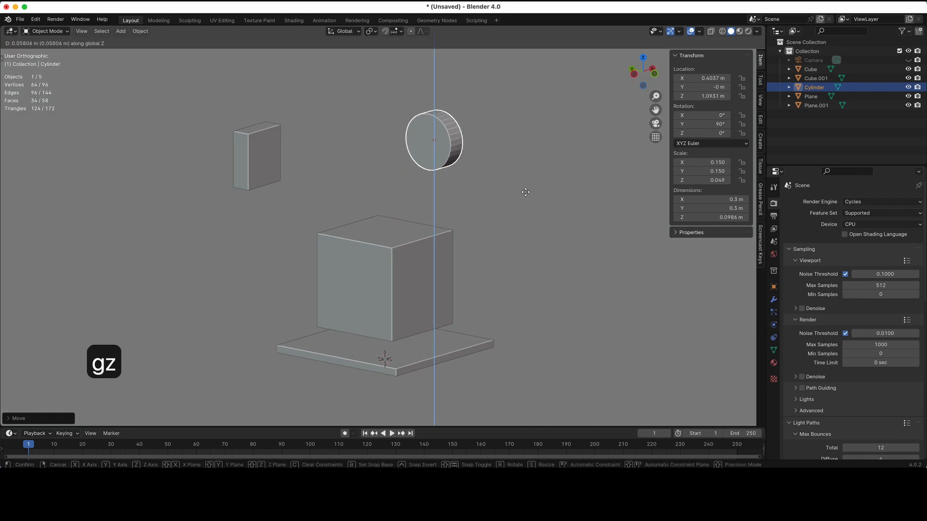
click(526, 192)
scroll(526, 195, left, 3)
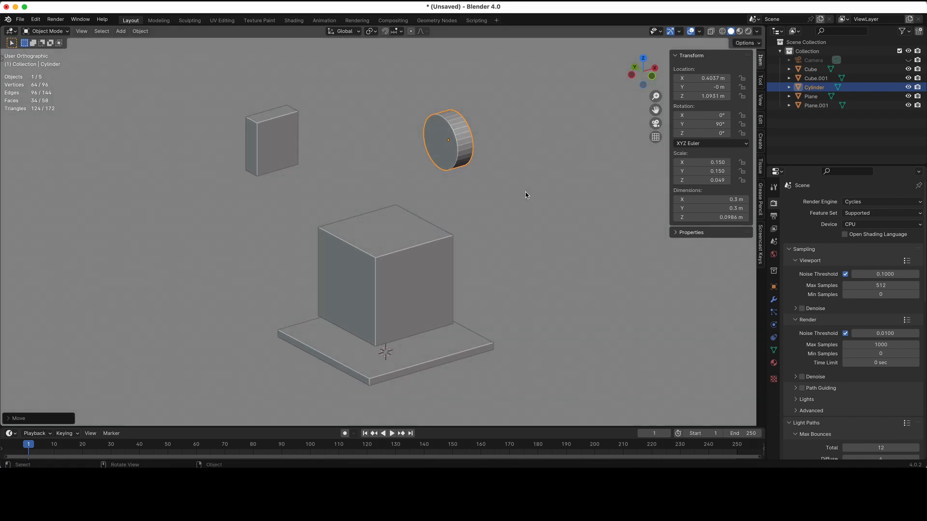
scroll(526, 192, left, 3)
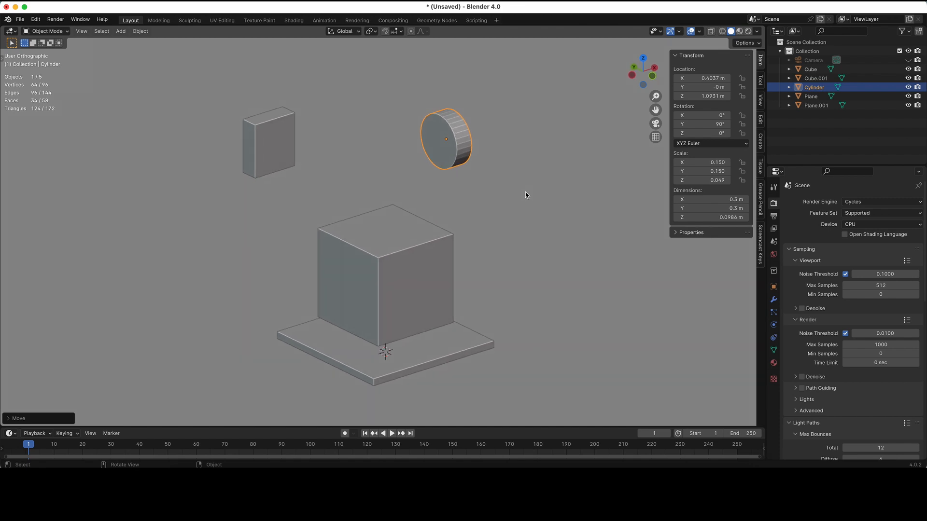
- Add another cylinder at the origin in front view and scale it down uniformly to about 0.209 m
click(280, 140)
scroll(370, 206, left, 3)
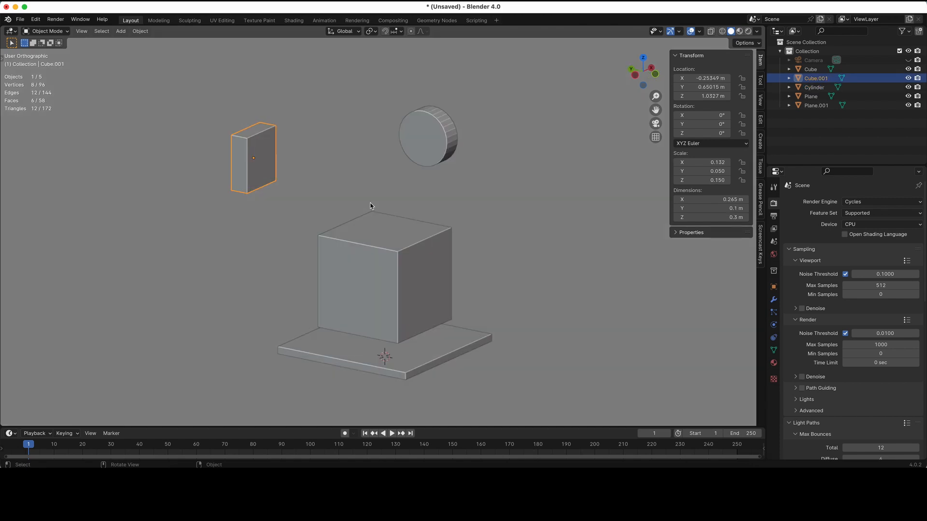
key(1)
key(shift+a)
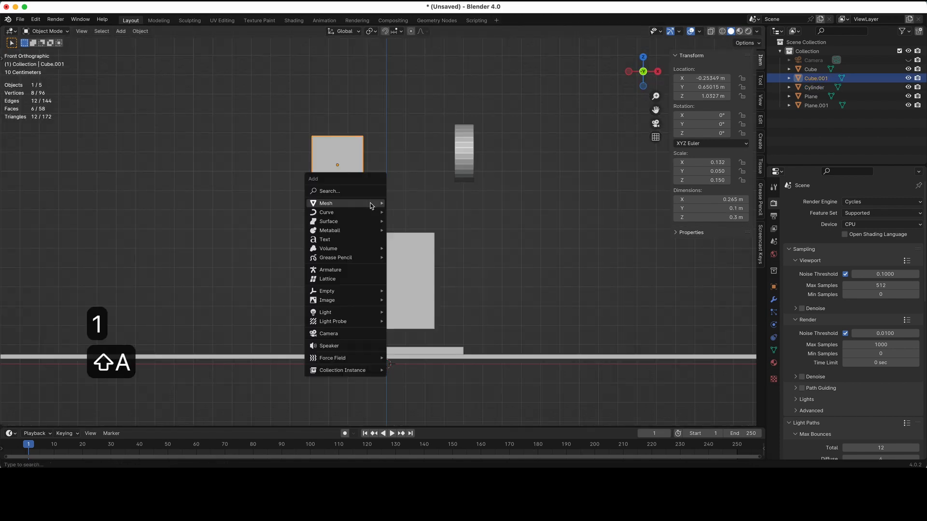
mouse_move(371, 203)
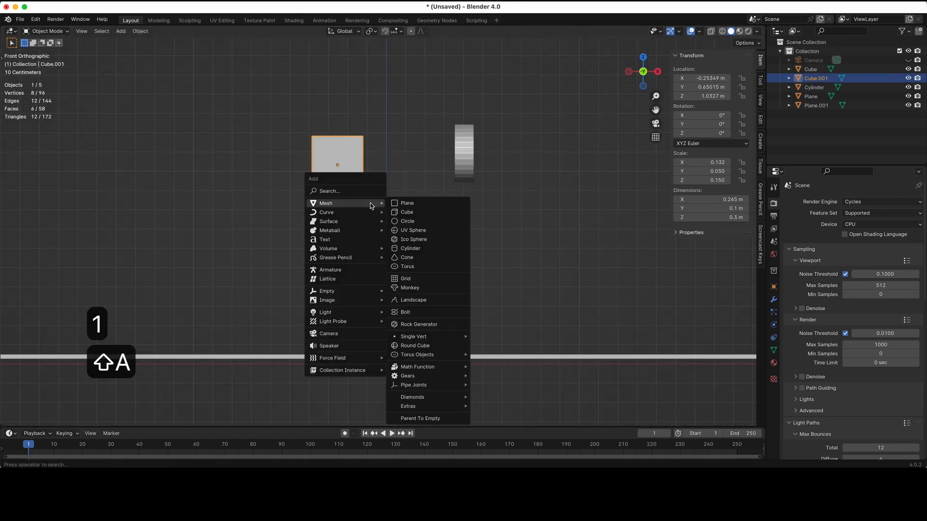
click(420, 248)
key(s)
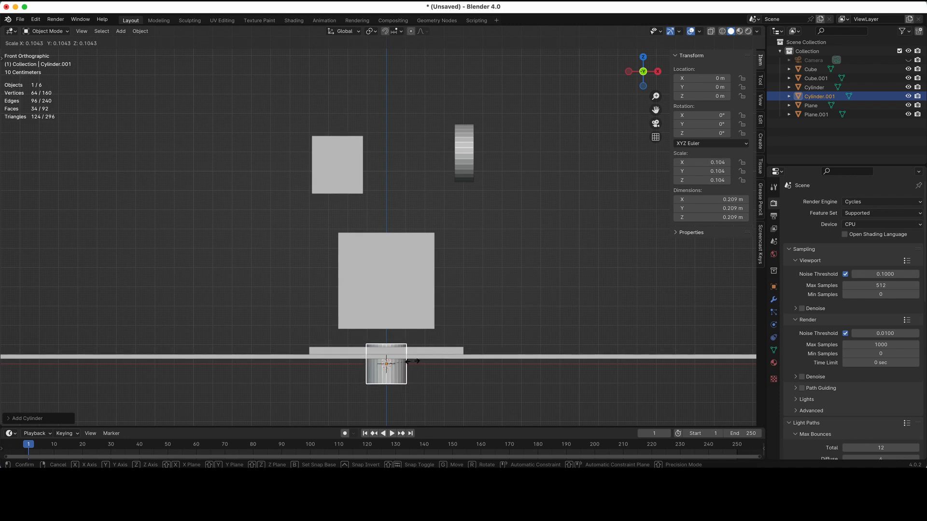
click(413, 363)
- Move the new cylinder above the cube to about X -0.117 m, Z 0.791 m, and set its dimensions to 0.15 × 0.15 × 0.2 m
key(g)
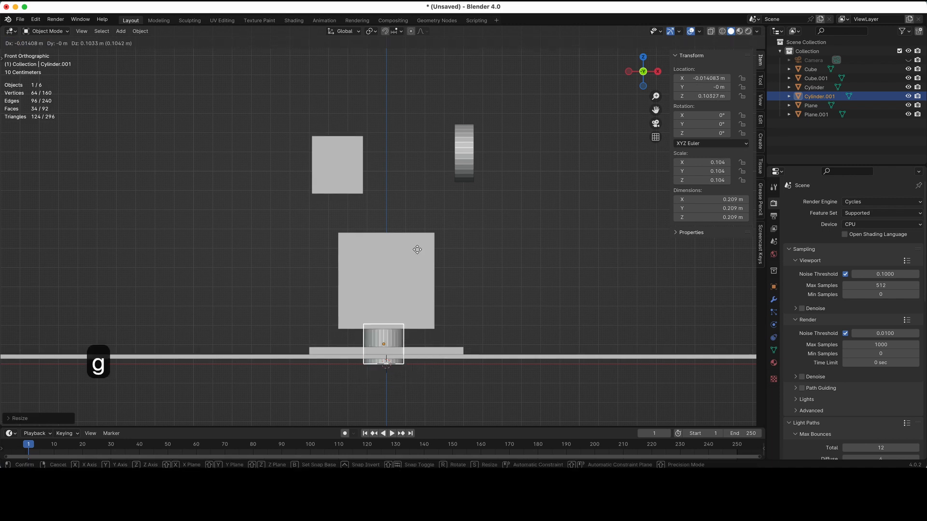
click(414, 190)
mouse_move(718, 199)
mouse_down()
mouse_move(718, 217)
mouse_move(718, 200)
mouse_up()
text(.15)
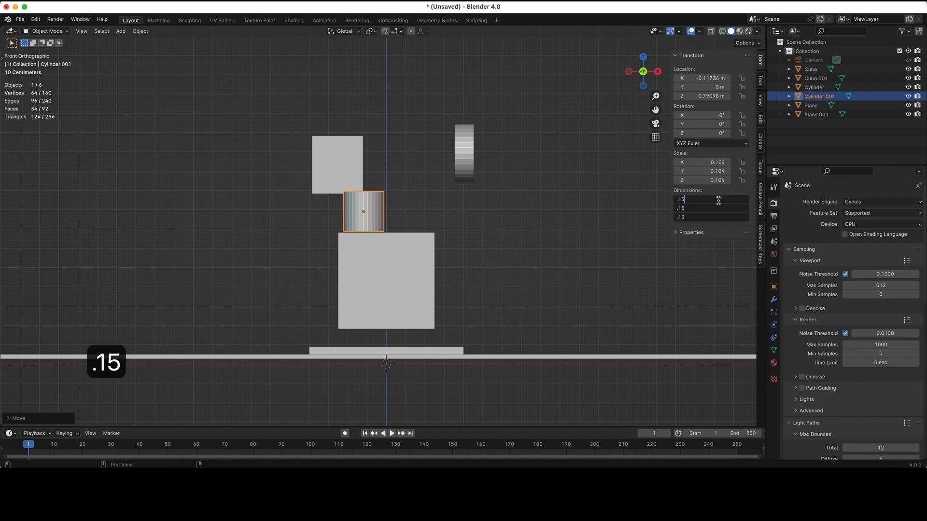
key(Return)
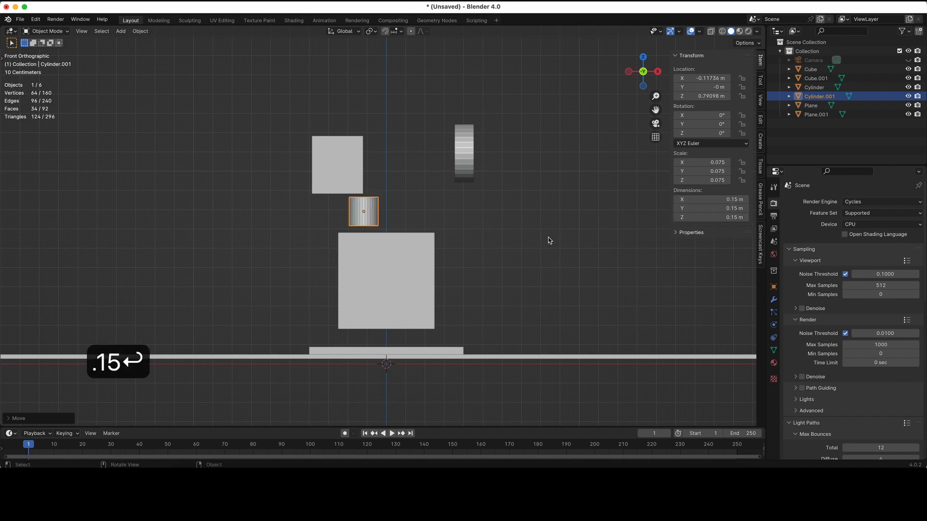
click(702, 217)
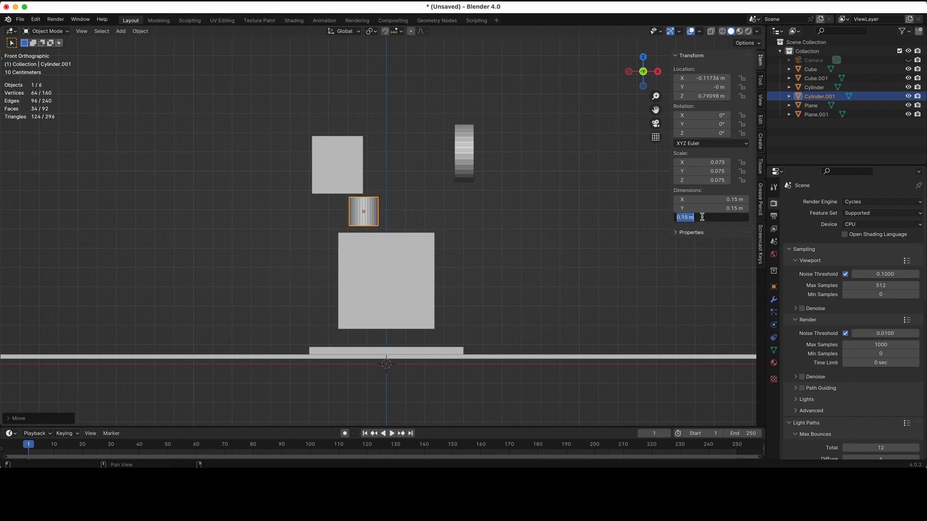
text(.2)
key(Return)
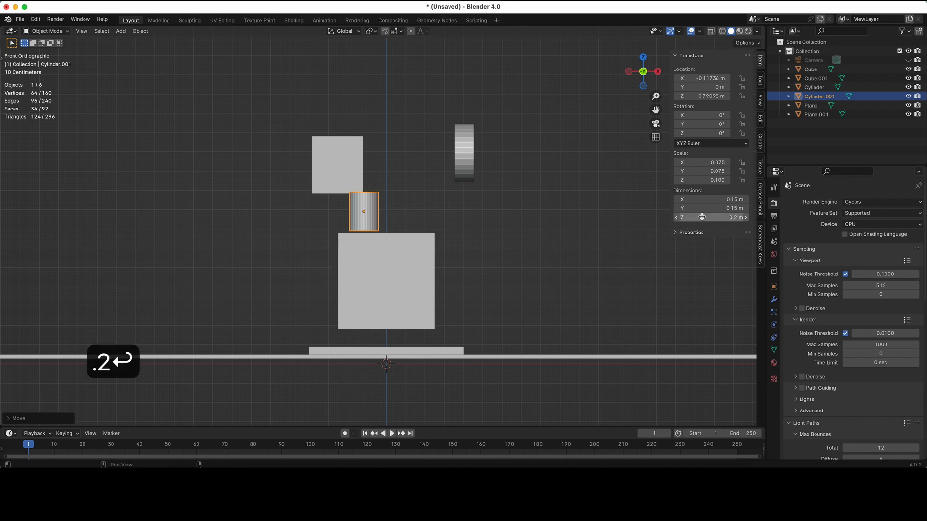
- Move the small cylinder along the global Y axis to about Y 0.155 m
middle_drag(380, 241, 380, 240)
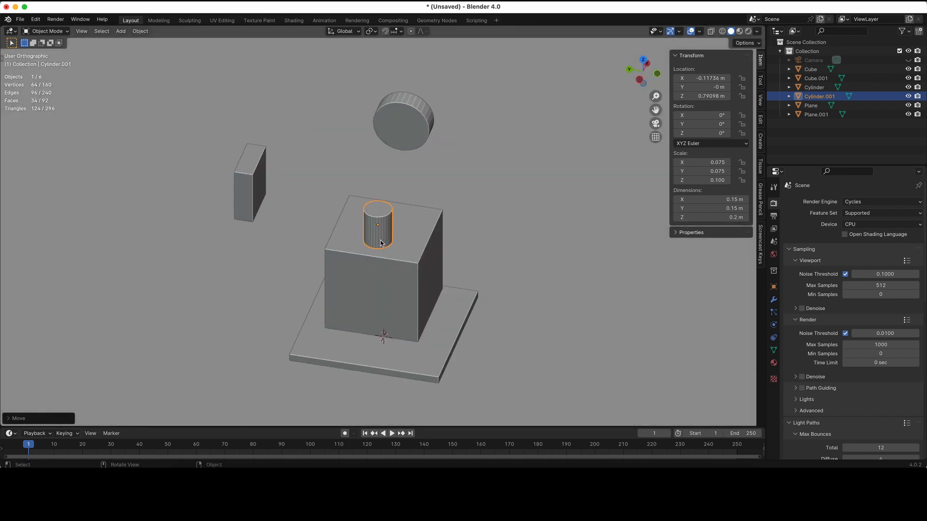
key(g)
key(y)
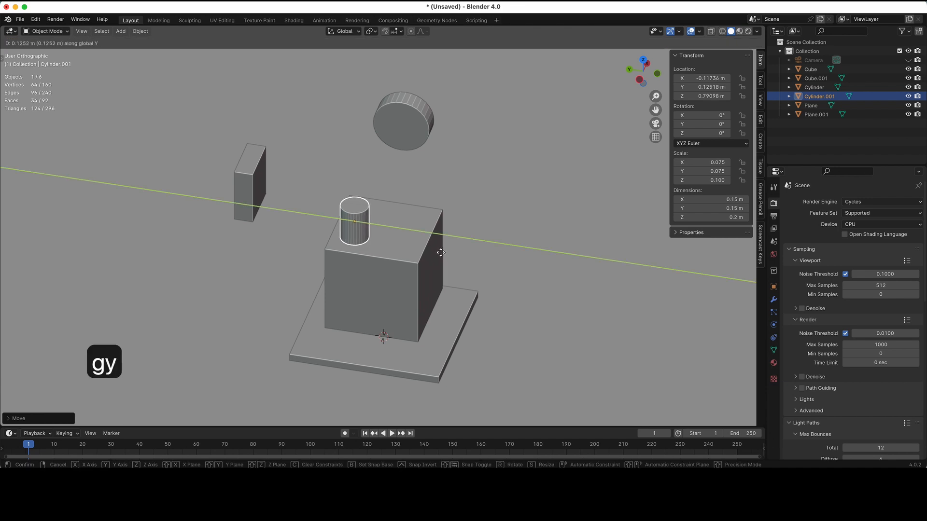
click(438, 256)
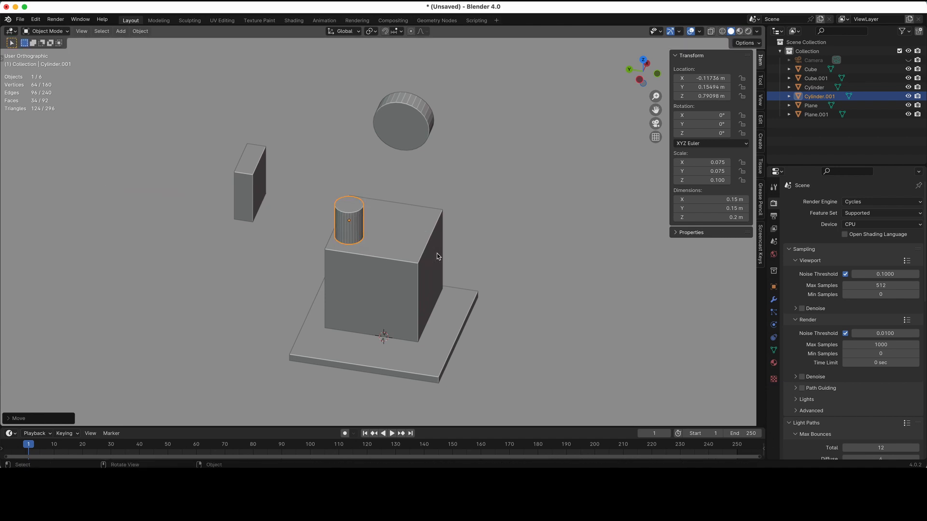
- Duplicate the small cylinder in front view and shift the copy along the X axis to about X 0.110 m
key(1)
key(shift+d)
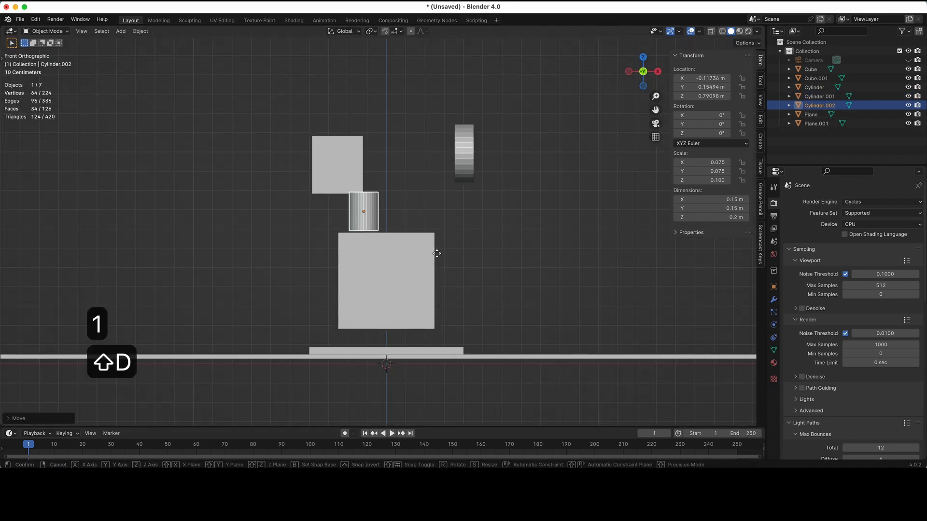
key(x)
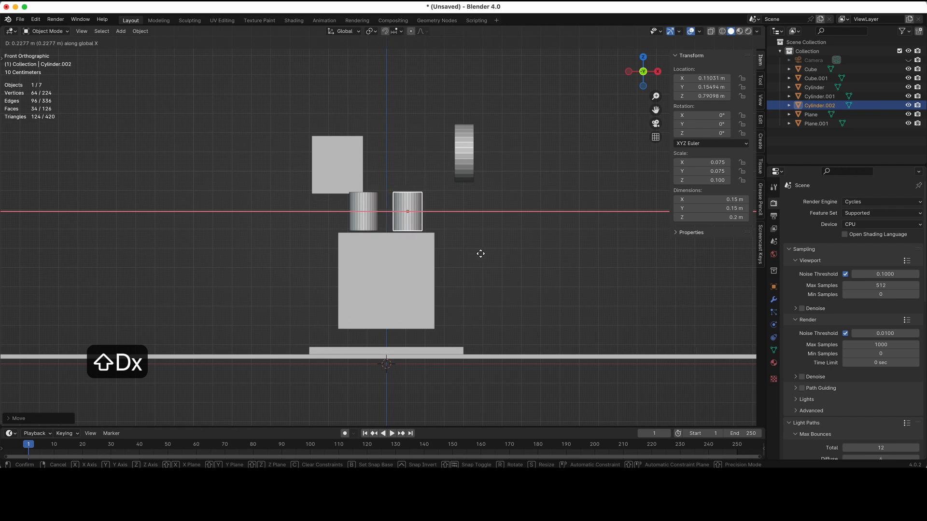
click(481, 255)
middle_drag(555, 288, 554, 288)
key(1)
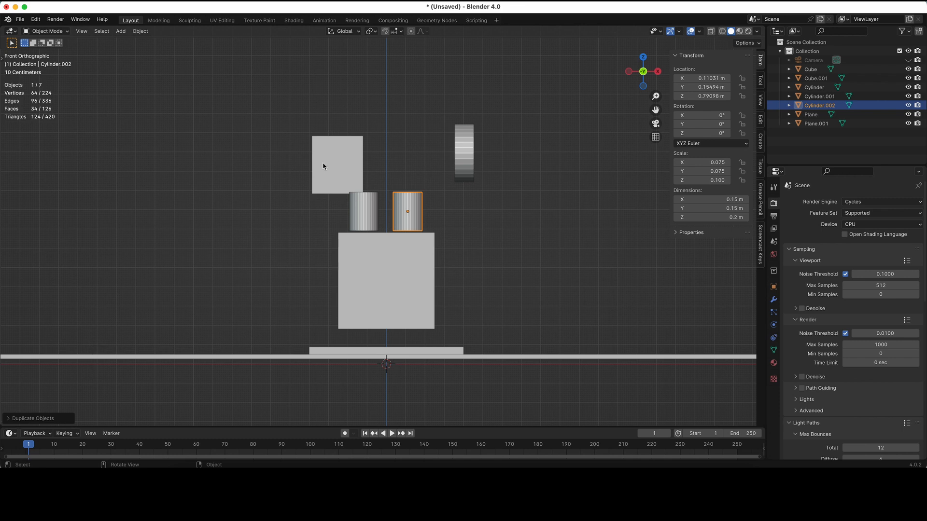
- Move the thin box, all three cylinders, the cube and the small base slab into a new collection named "draft", and collapse it
click(352, 192)
shift+click(363, 207)
shift+click(406, 212)
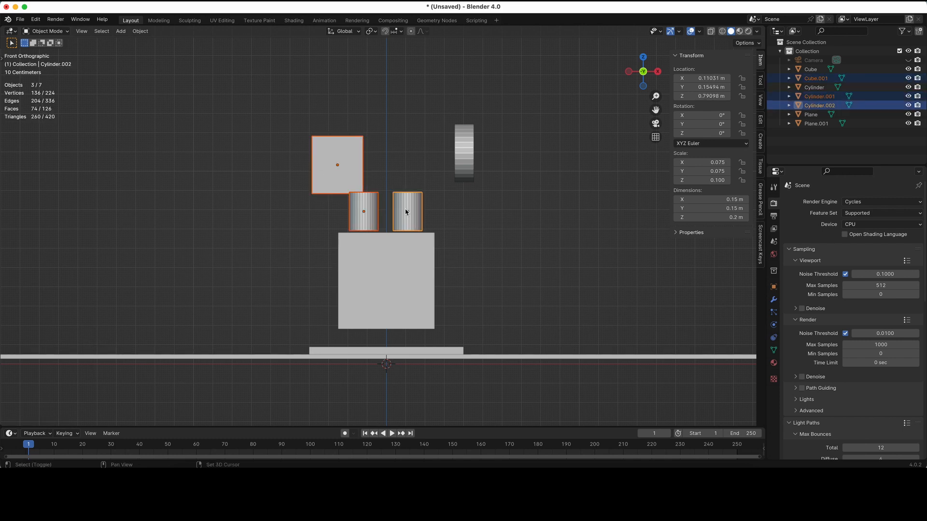
shift+click(382, 258)
shift+click(463, 153)
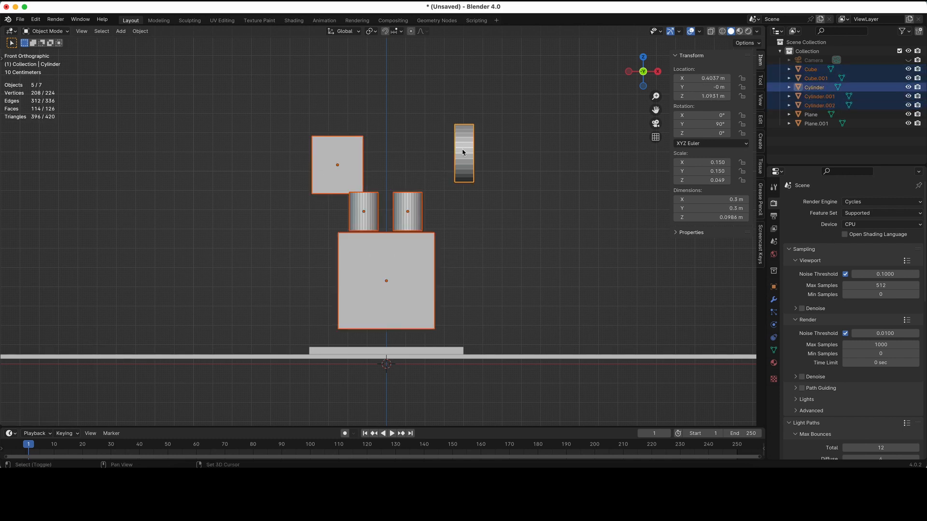
shift+click(435, 351)
key(m)
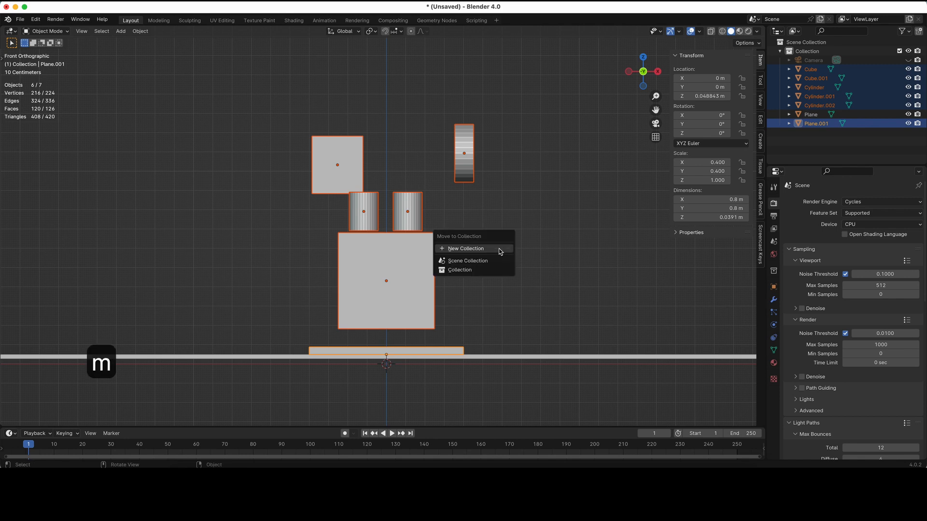
click(499, 249)
text(dr)
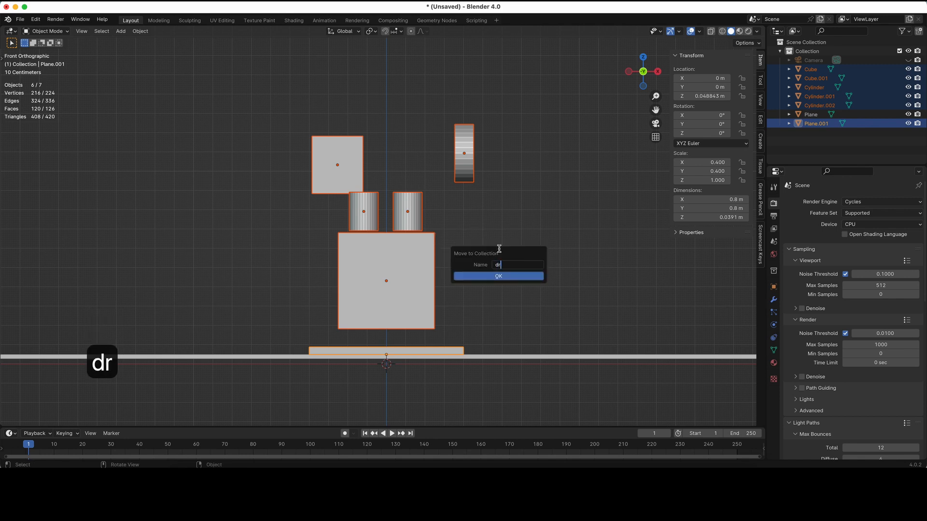
key(Return)
key(Return)
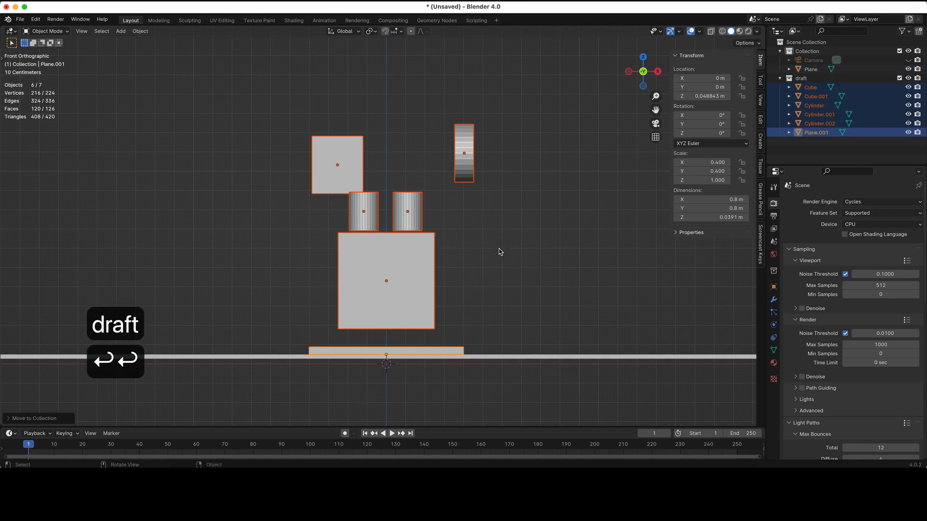
click(781, 79)
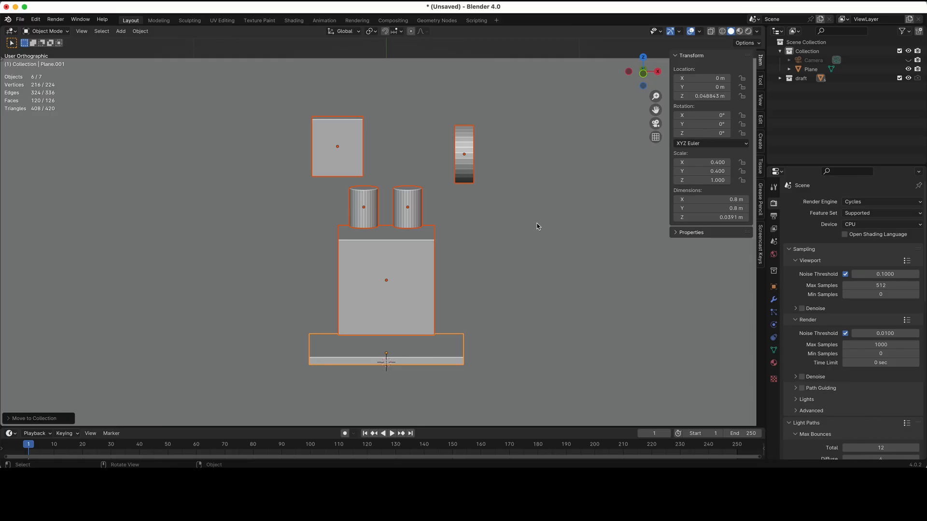
- Lock the camera to the view, centre the block-out in the camera frame at an angled view from above, and release the lock
key(KP_0)
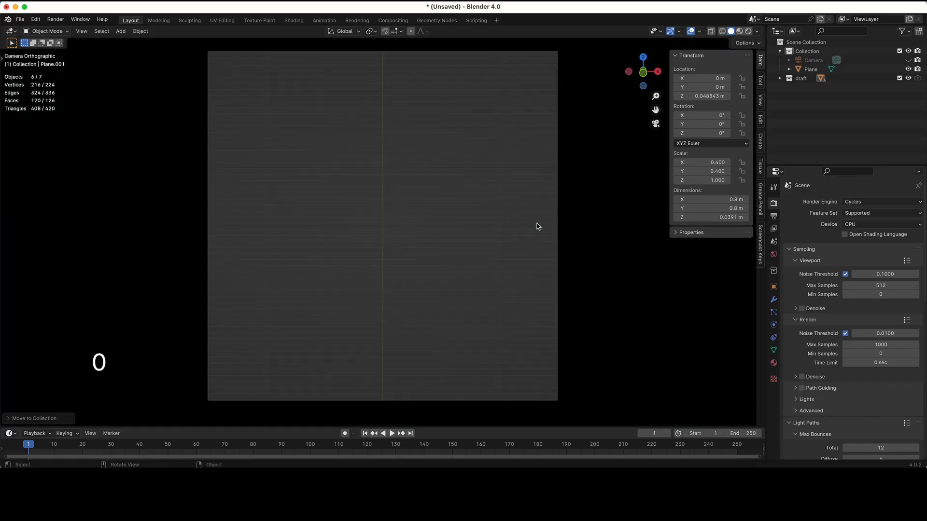
click(761, 101)
click(724, 168)
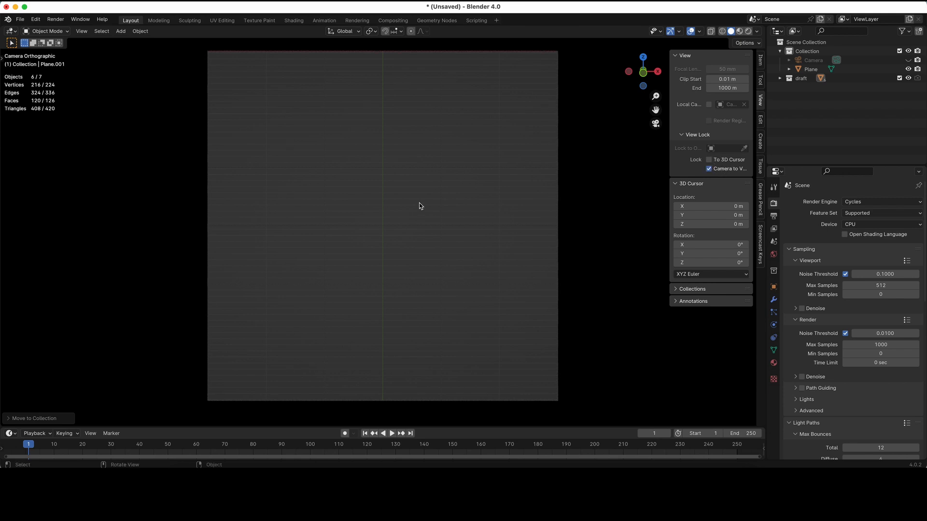
scroll(419, 205, up, 5)
scroll(419, 203, down, 10)
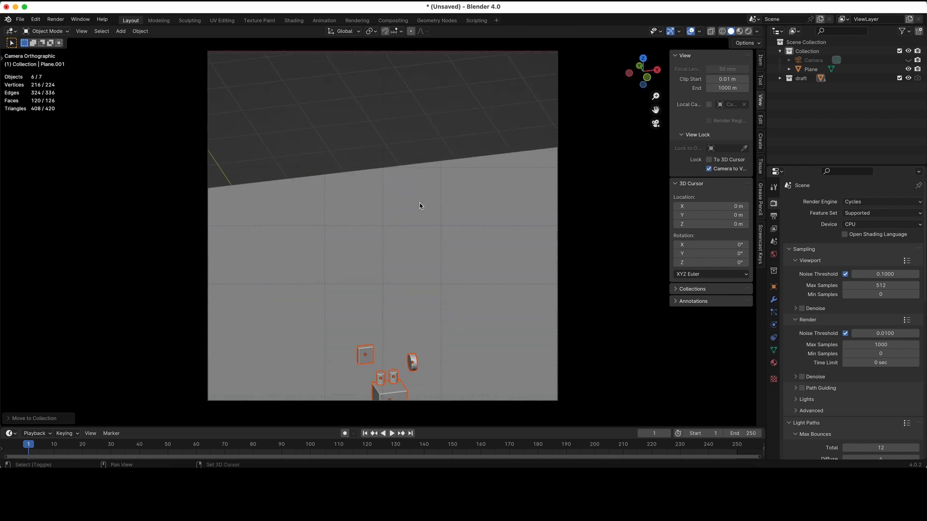
scroll(419, 203, down, 5)
scroll(419, 202, up, 8)
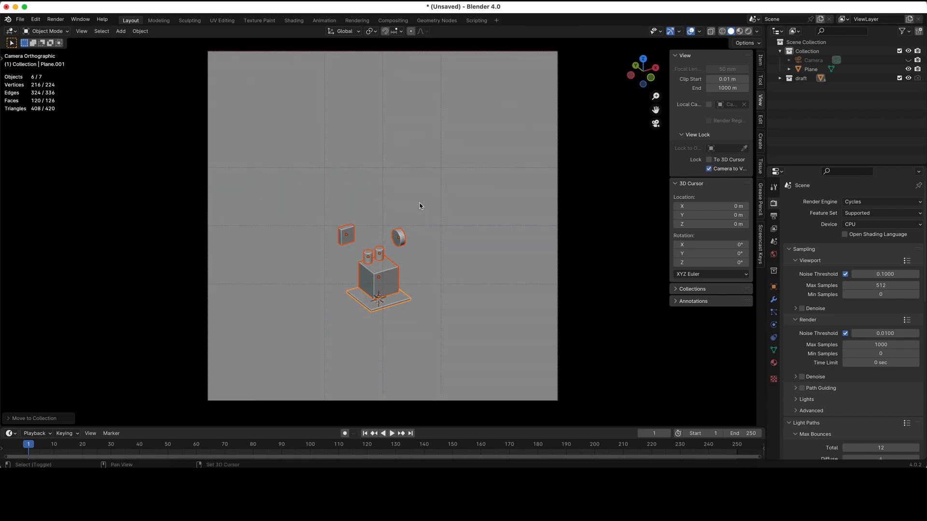
shift+scroll(419, 203, down, 5)
scroll(419, 203, left, 2)
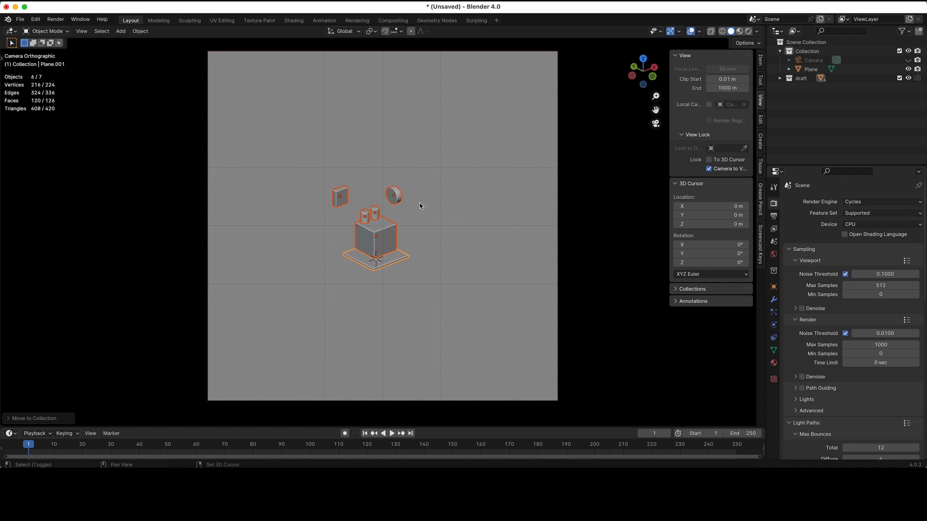
shift+scroll(419, 202, left, 2)
click(708, 168)
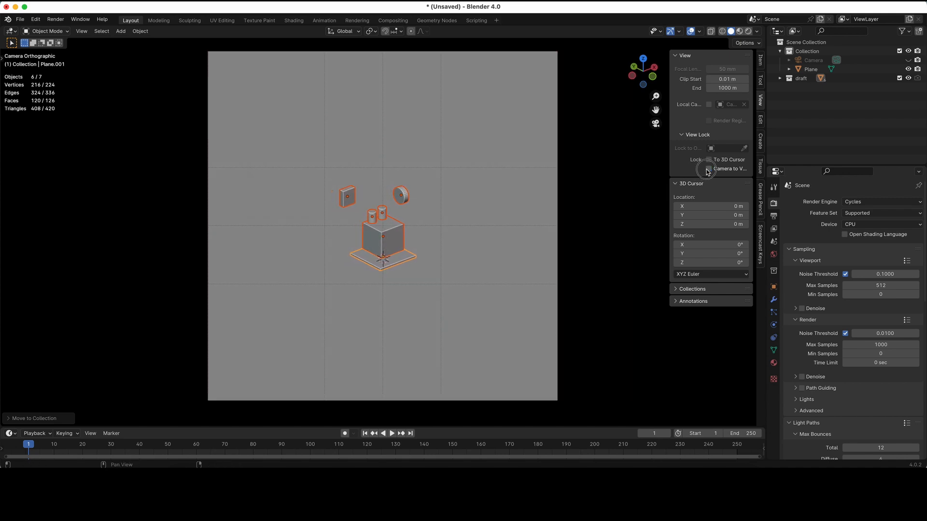
- Select the camera, keep its lens type Orthographic, and turn off its passepartout
click(812, 61)
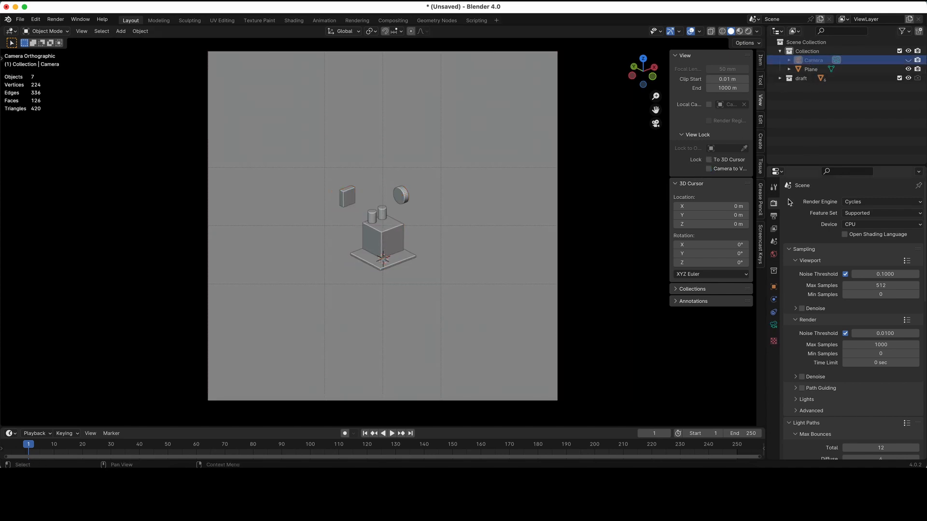
click(772, 326)
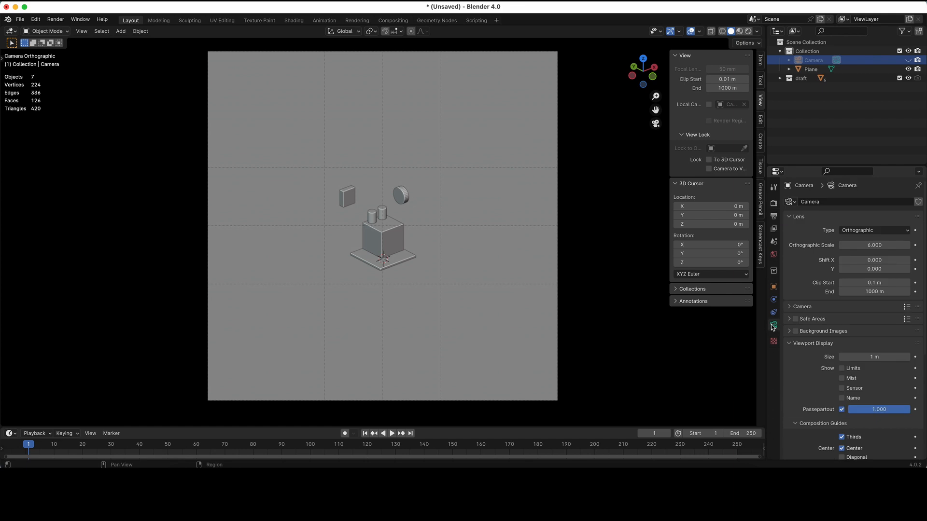
click(867, 230)
click(867, 231)
scroll(811, 382, down, 3)
click(843, 372)
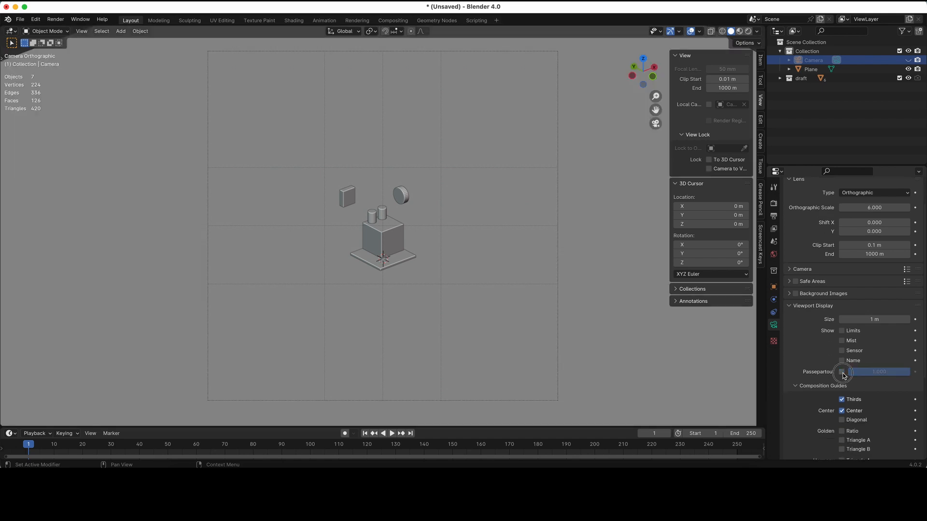
- Turn the camera's passepartout back on and keep the Thirds and Center composition guides enabled
click(843, 374)
scroll(823, 387, down, 3)
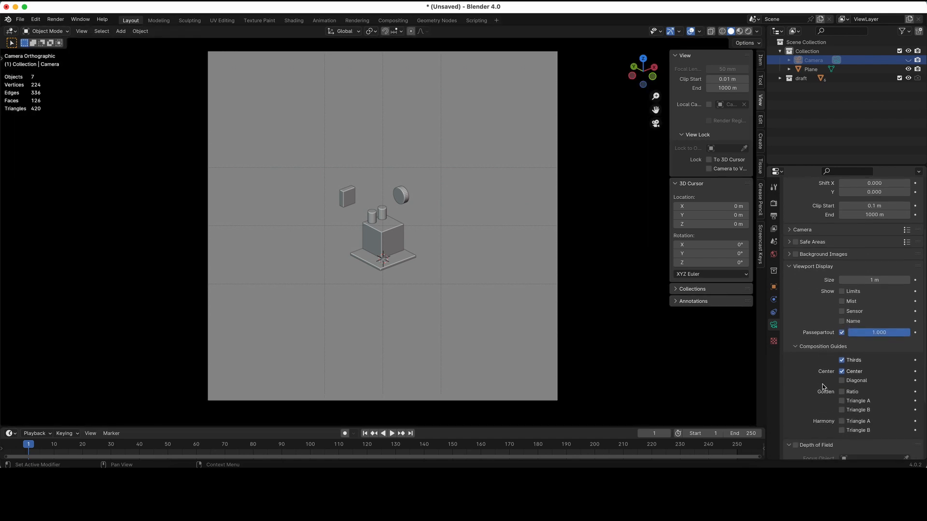
click(842, 370)
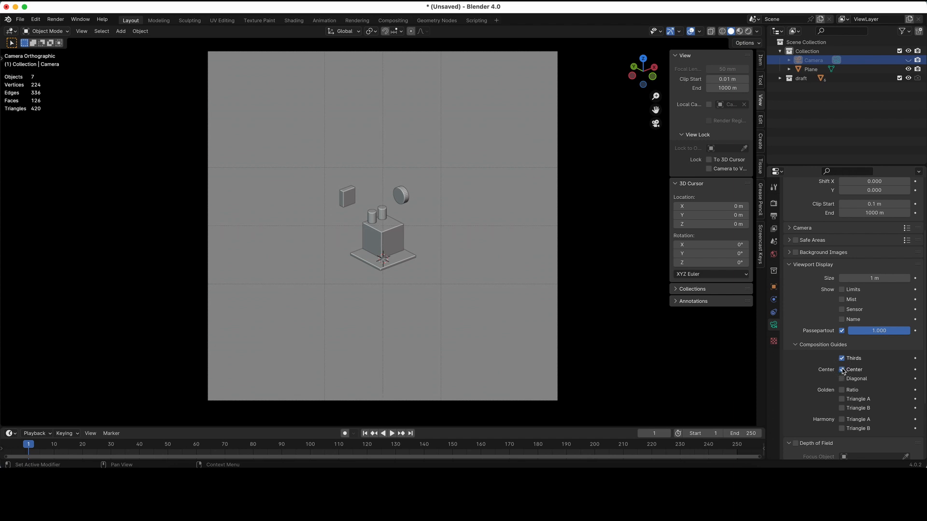
scroll(806, 289, up, 5)
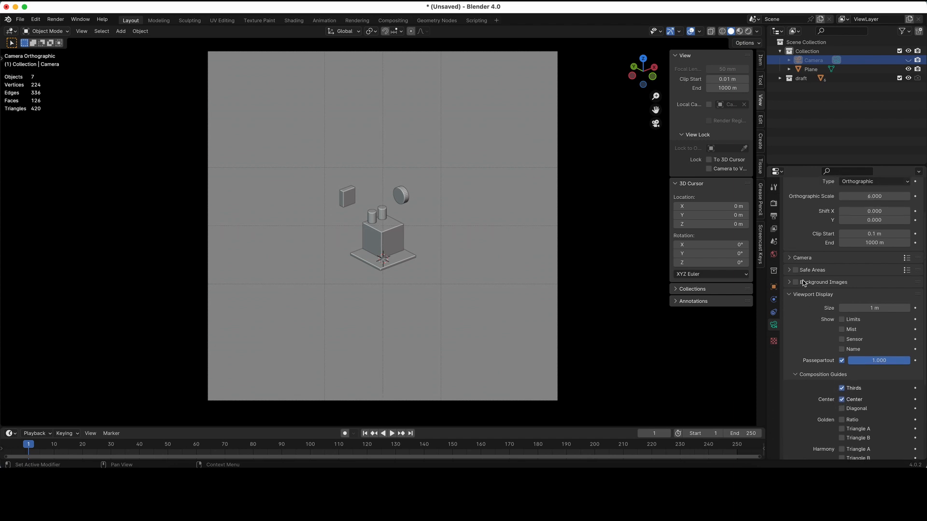
- Reduce the camera's orthographic scale to 1.500, lock the camera to the view and shift the block-out within the frame
drag(883, 236, 841, 237)
click(842, 238)
click(842, 238)
click(842, 238)
click(708, 169)
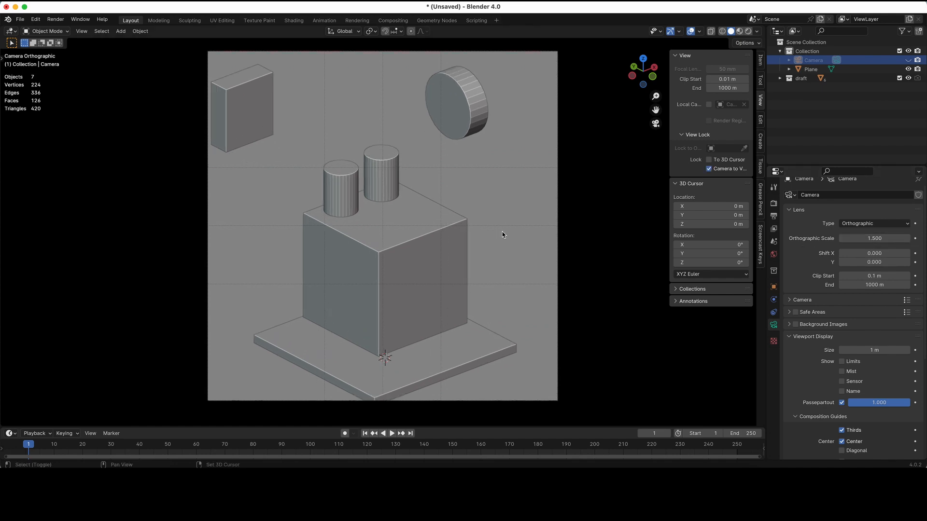
scroll(502, 235, left, 3)
shift+scroll(502, 234, right, 1)
shift+scroll(503, 235, left, 2)
- Fine-tune the camera's orthographic scale to 1.900 while shifting the view so the whole block-out sits centred in the frame
click(907, 238)
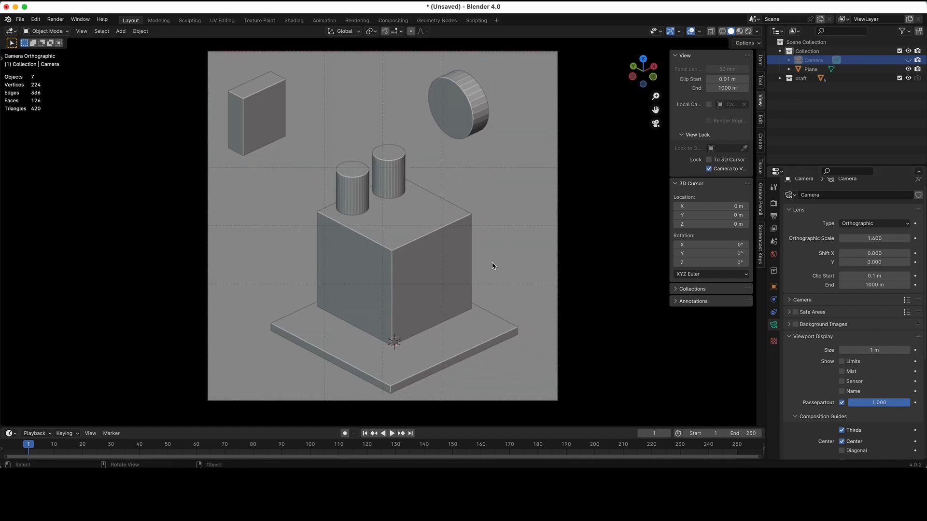
scroll(492, 266, down, 1)
shift+scroll(492, 266, up, 3)
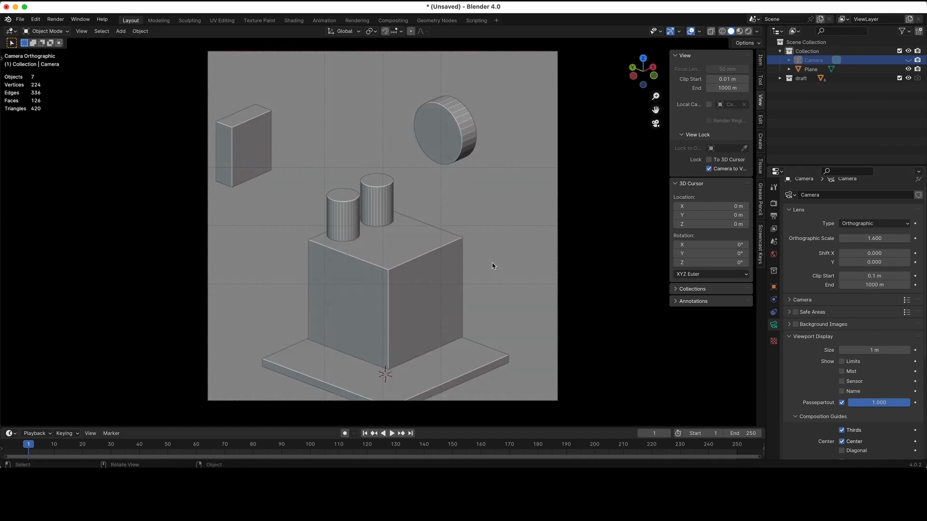
click(907, 239)
click(907, 238)
click(906, 238)
shift+scroll(488, 247, right, 3)
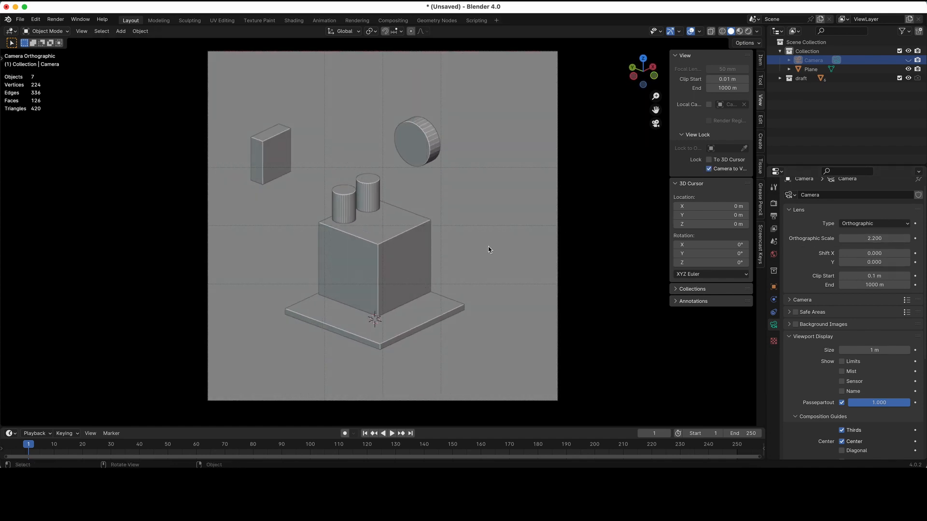
shift+scroll(488, 247, left, 2)
click(840, 239)
click(841, 240)
click(840, 239)
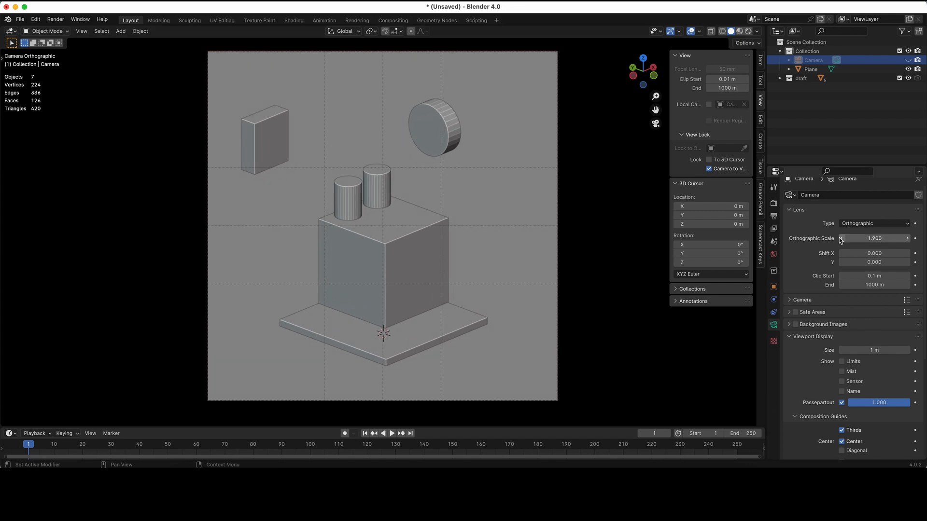
- Save the project as sidetable.blend
key(ctrl+s)
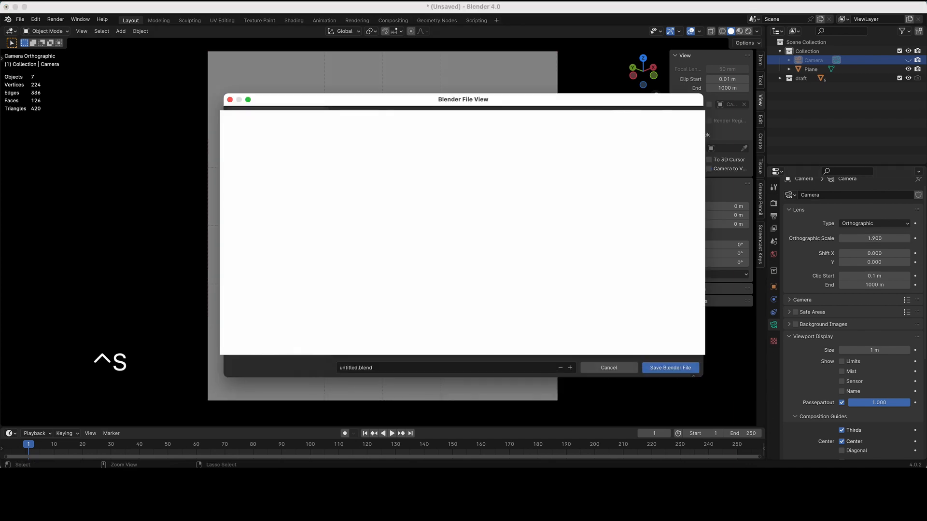
double_click(344, 368)
text(sideta)
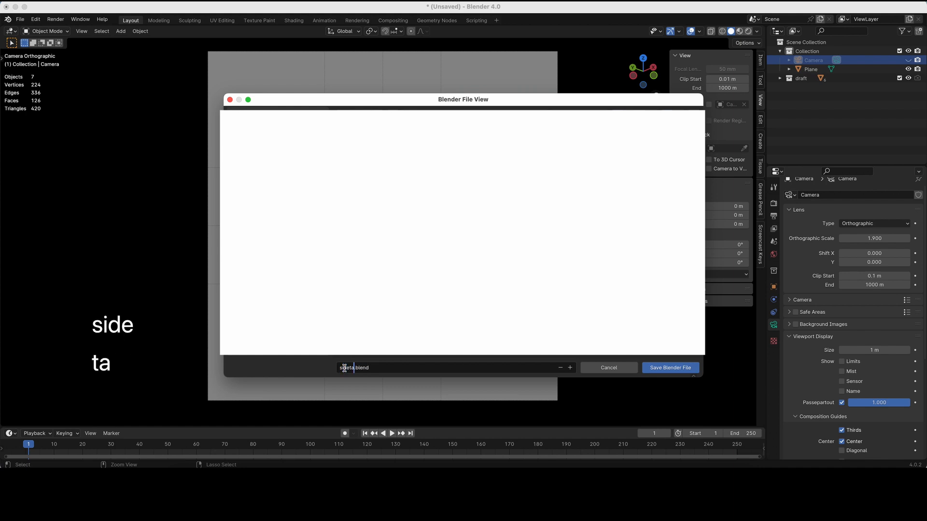
text(ble)
key(Return)
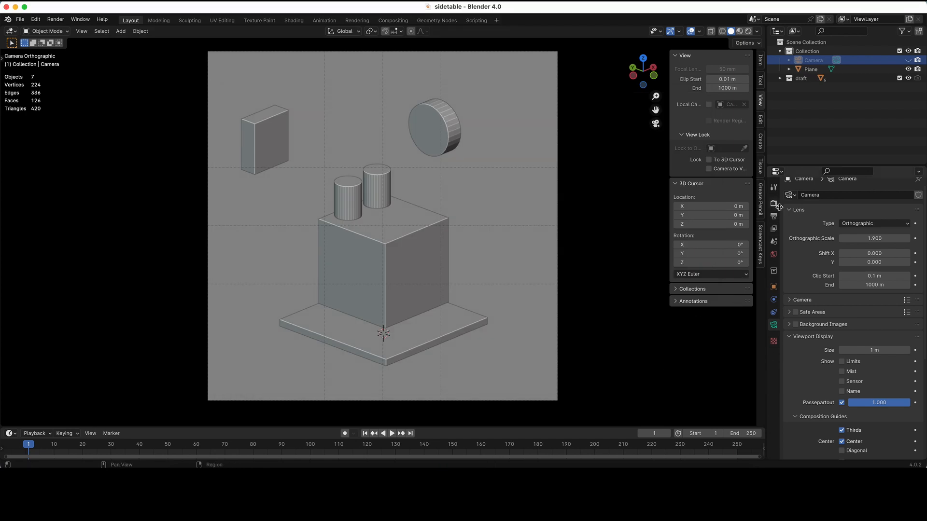
- Set the Cycles render's maximum samples to 1000 and leave render denoising off
click(774, 204)
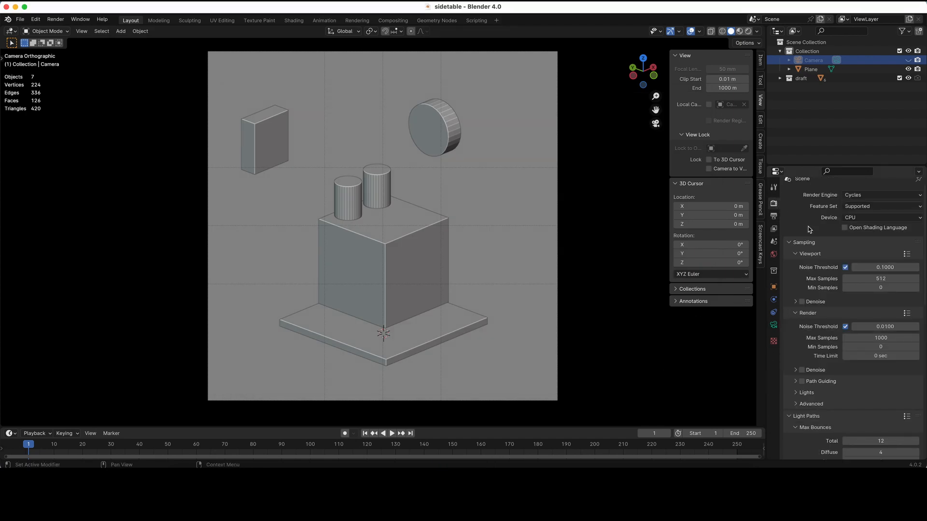
scroll(806, 237, down, 3)
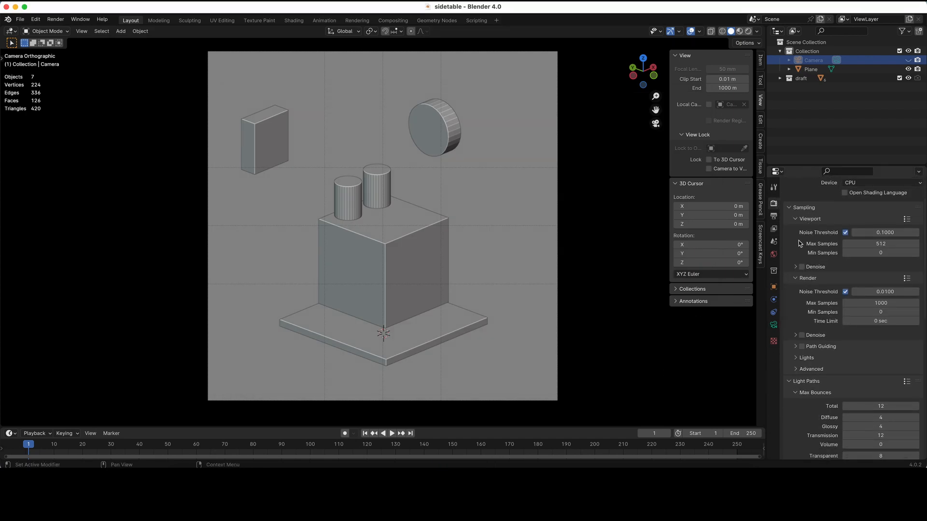
click(803, 336)
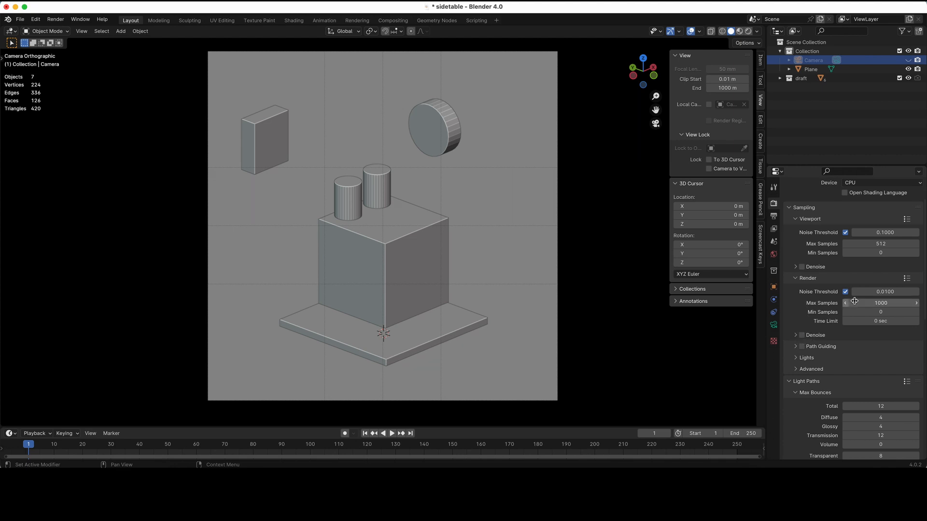
click(877, 303)
text(1000)
key(Return)
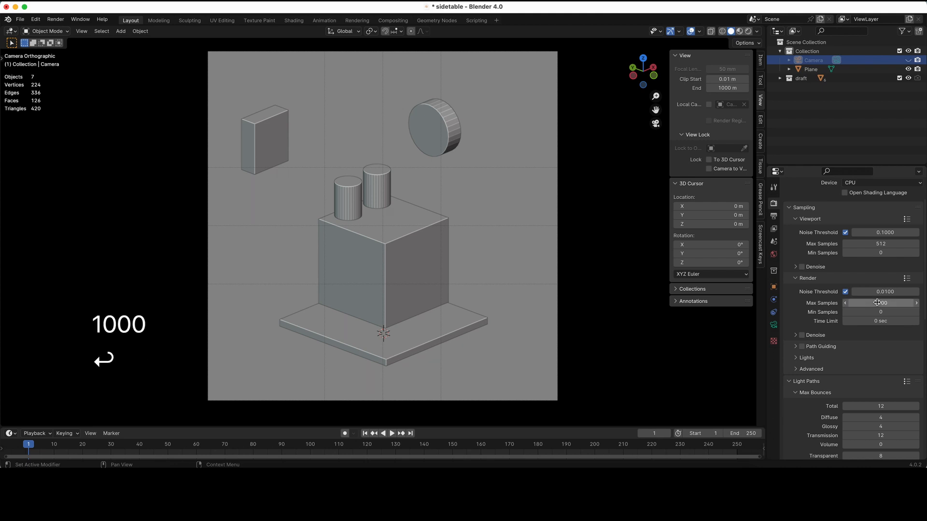
- In the render color management, try the Filmic view transform, return it to Standard, and choose the Medium High Contrast look
scroll(812, 370, down, 8)
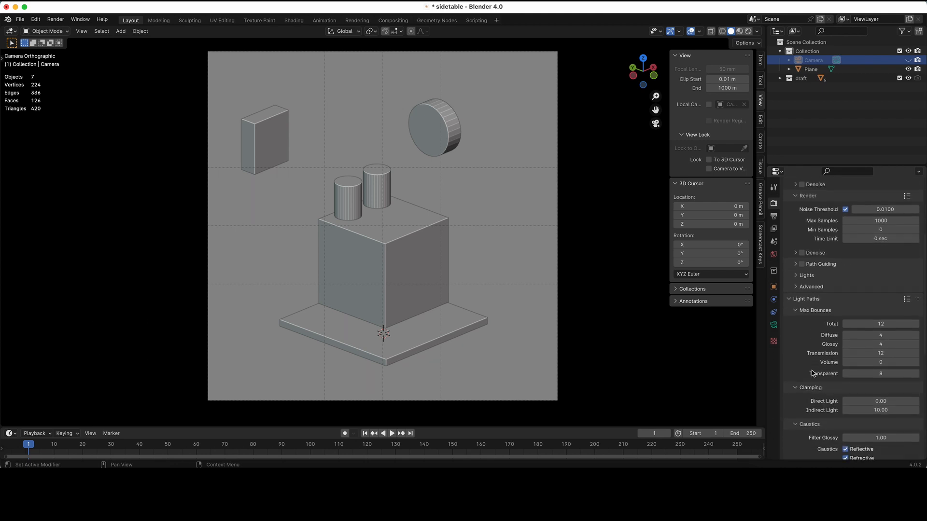
scroll(811, 370, down, 6)
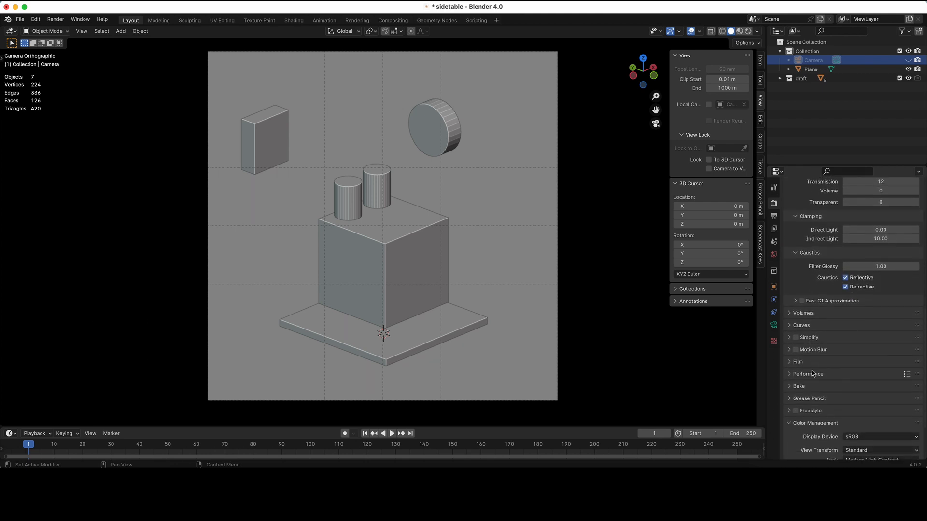
scroll(812, 370, down, 2)
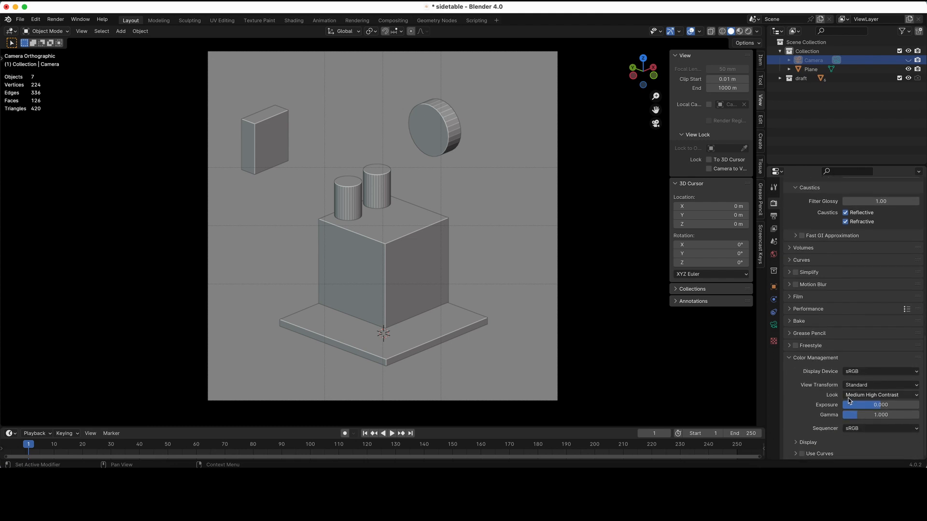
click(863, 385)
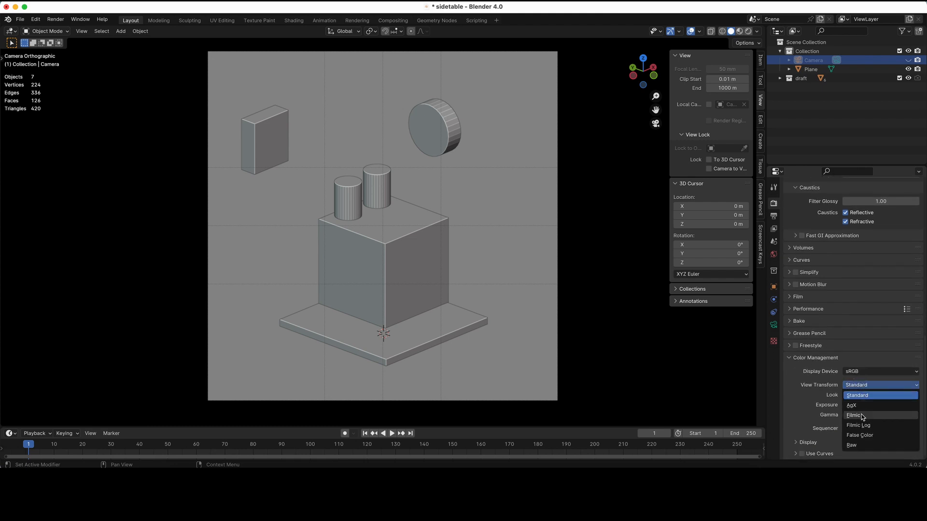
click(861, 416)
click(871, 386)
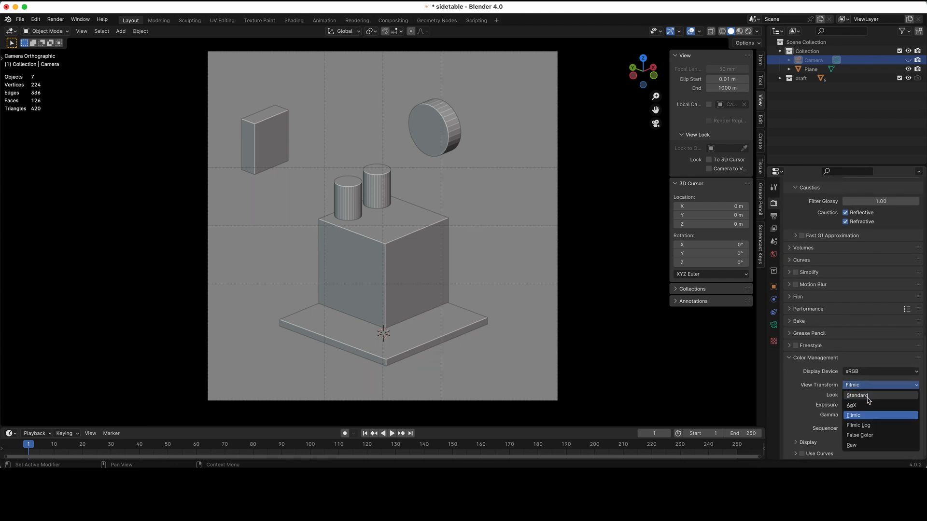
key(Escape)
click(865, 396)
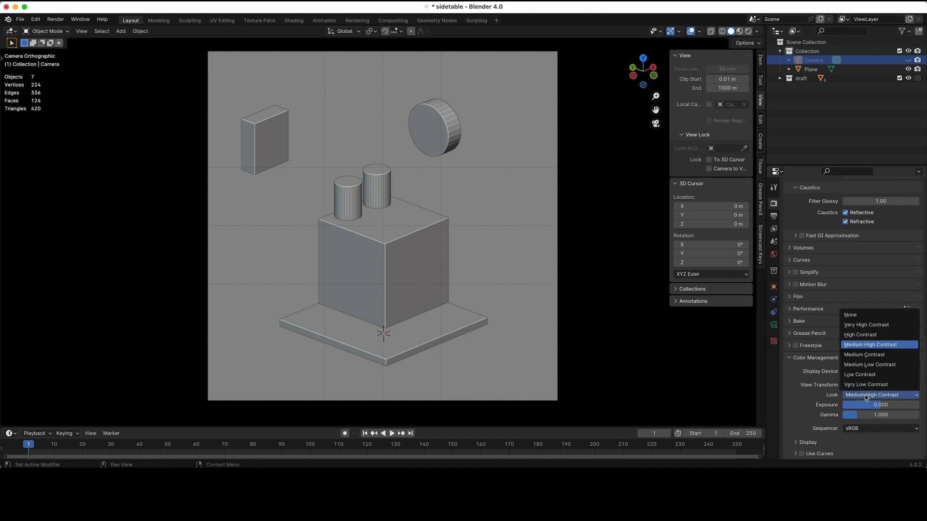
click(861, 344)
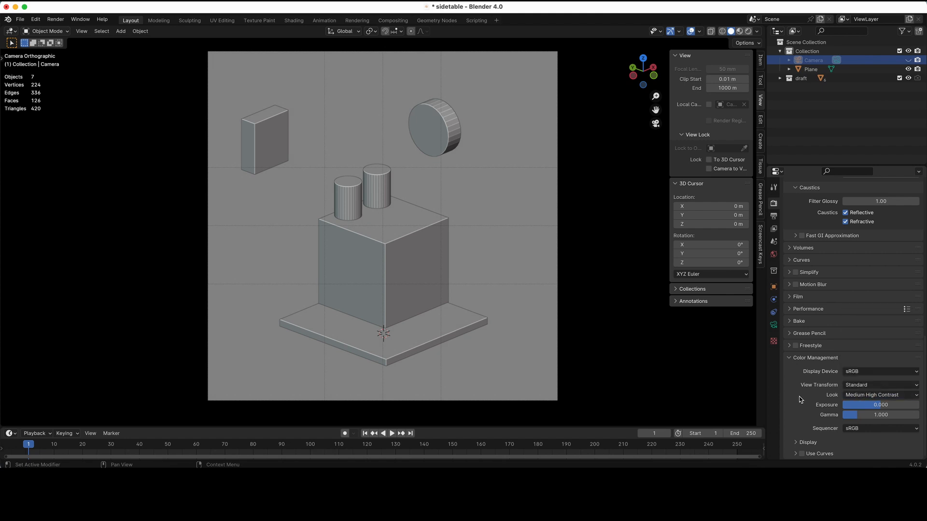
- Assign an Environment Texture to the world background's color
click(773, 255)
click(842, 259)
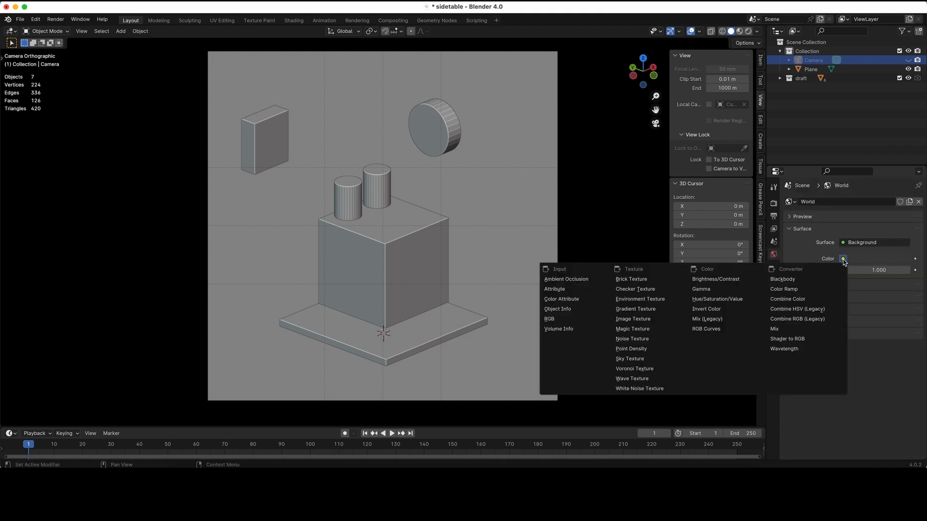
click(640, 299)
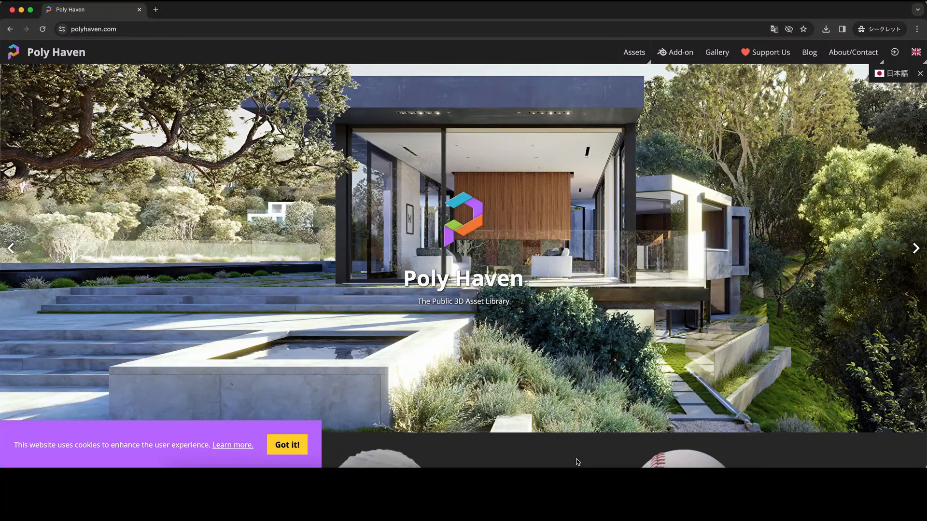
- On Poly Haven in the browser, search the HDRIs for "pau" and open the Paul Lobe Haus asset
scroll(506, 353, down, 4)
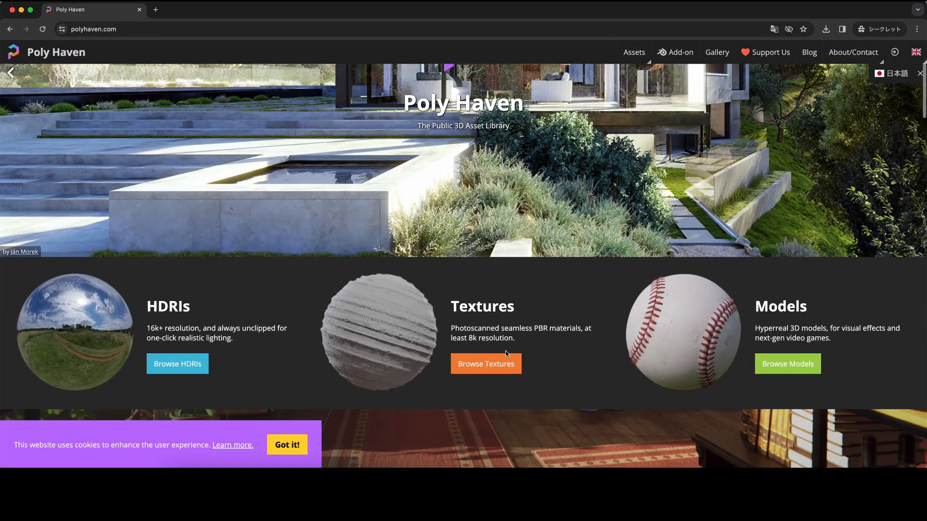
click(176, 364)
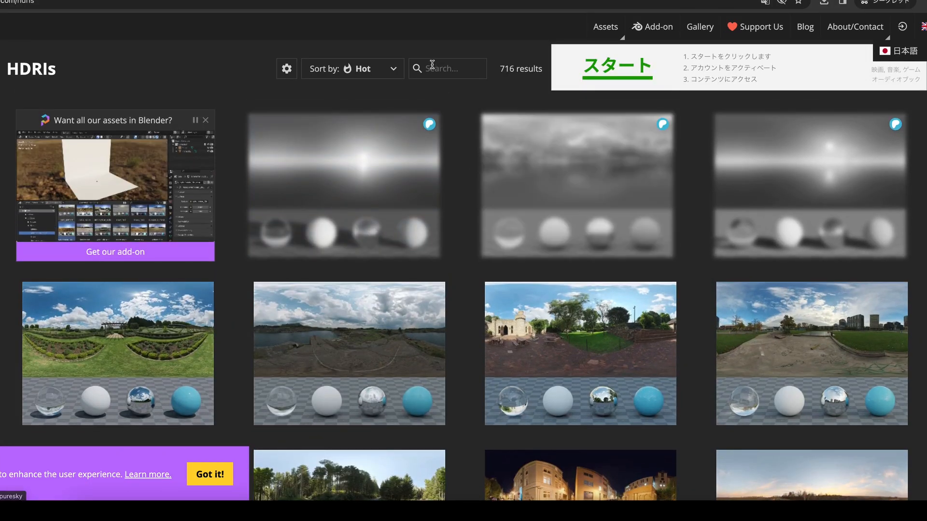
click(431, 68)
text(pa)
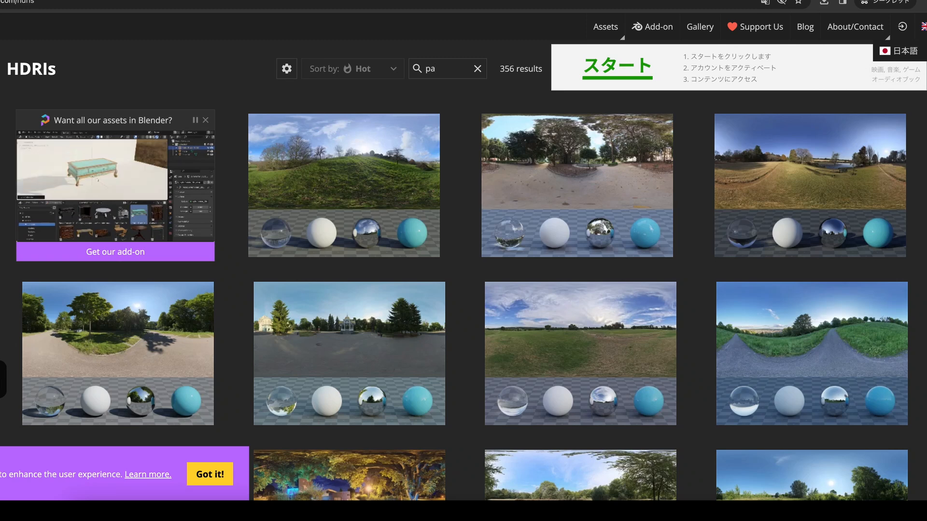
text(u)
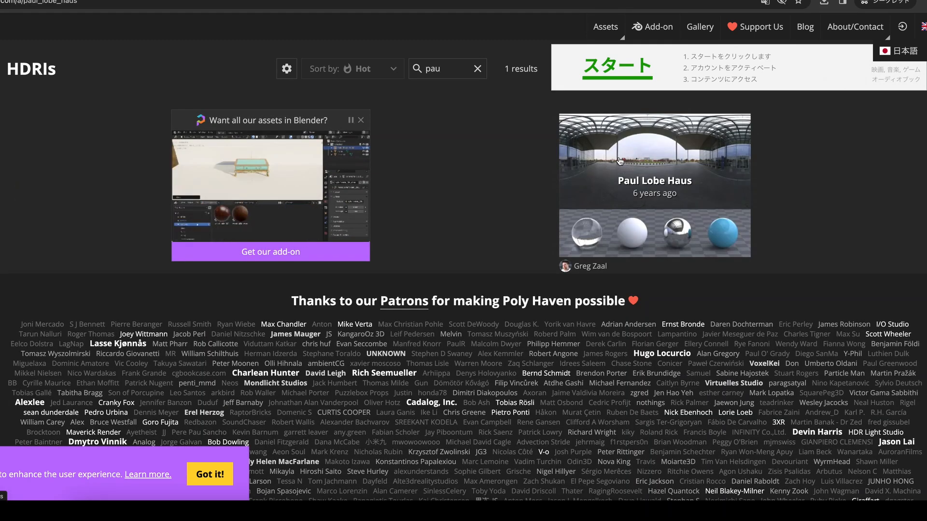
click(647, 170)
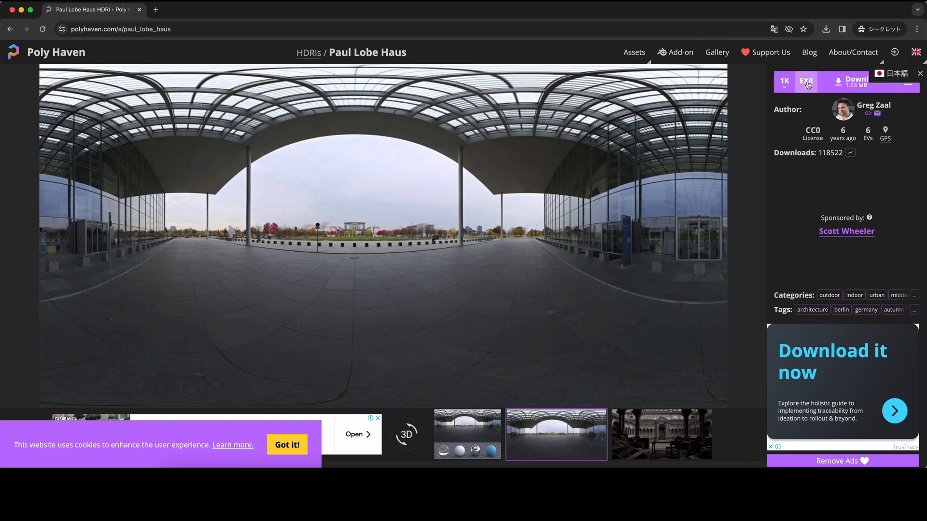
- Download the Paul Lobe Haus HDRI at 1K in HDR format and save it as paul_lobe_haus_1k in the downloads folder
mouse_move(807, 84)
click(811, 102)
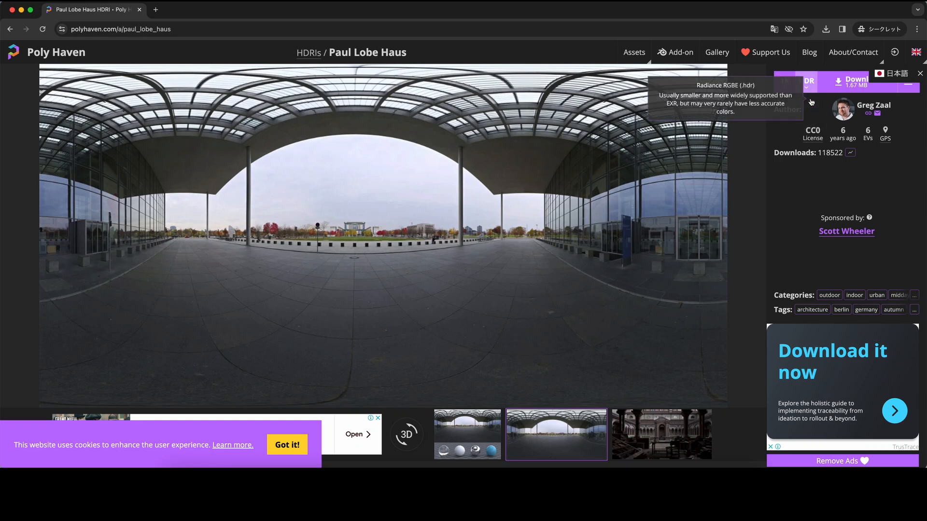
click(843, 85)
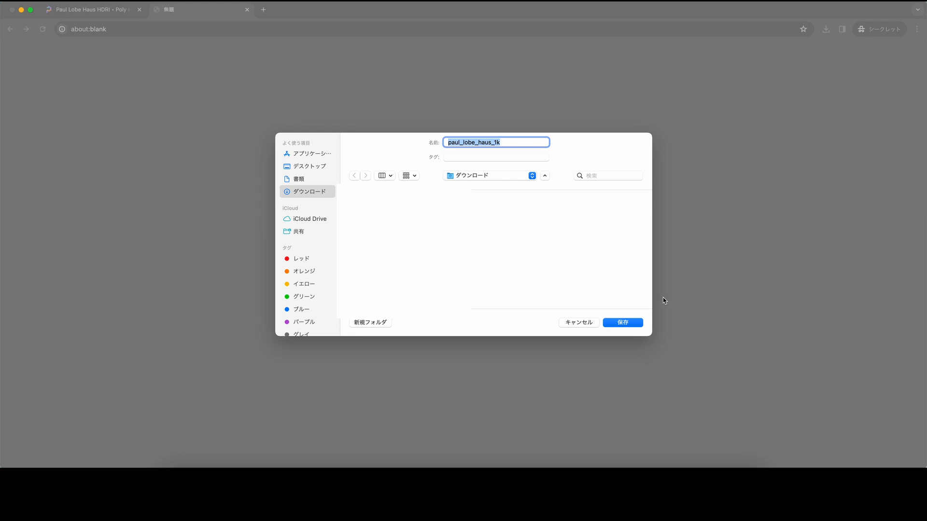
click(627, 322)
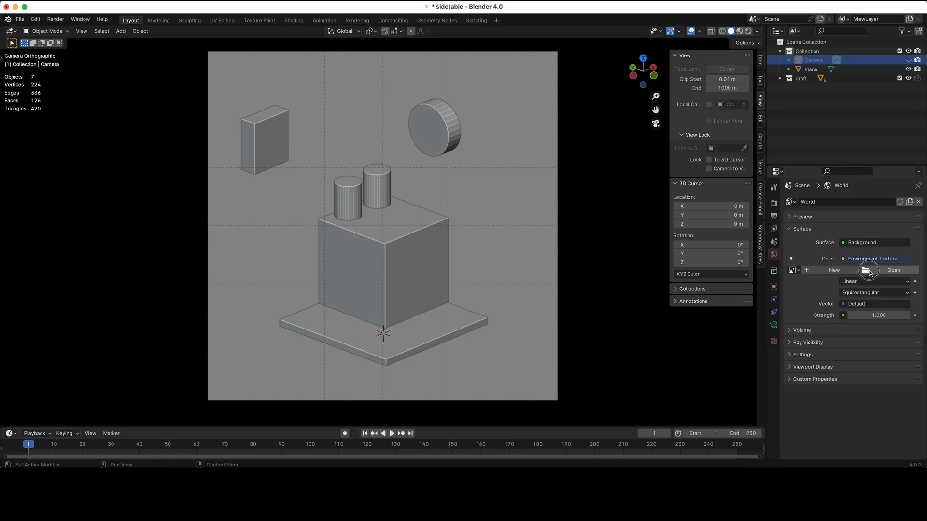
- Back in Blender, load paul_lobe_haus_1k.hdr into the world's environment texture and switch the viewport to Rendered shading
click(869, 273)
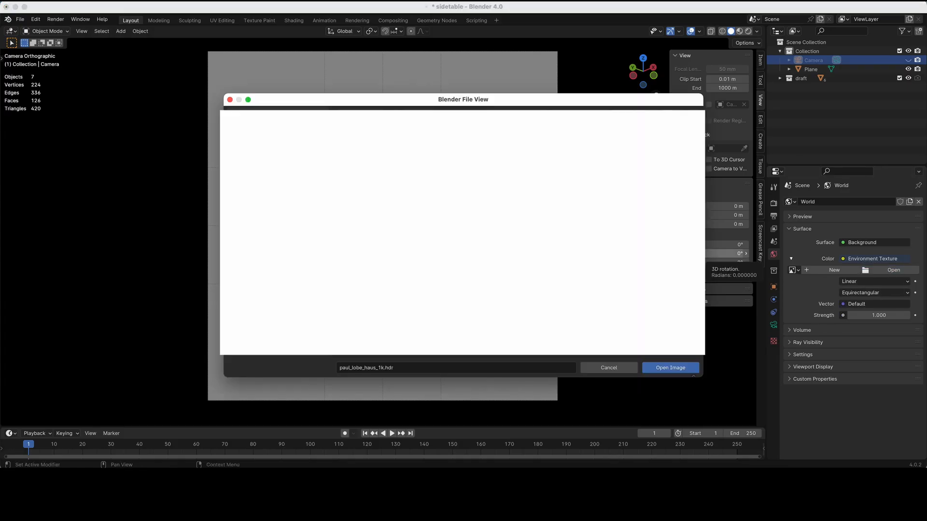
click(673, 369)
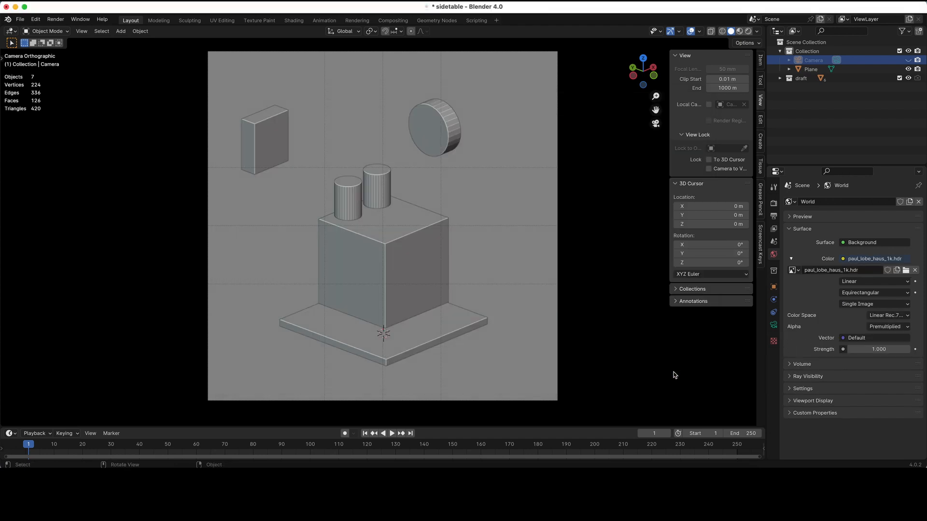
click(748, 31)
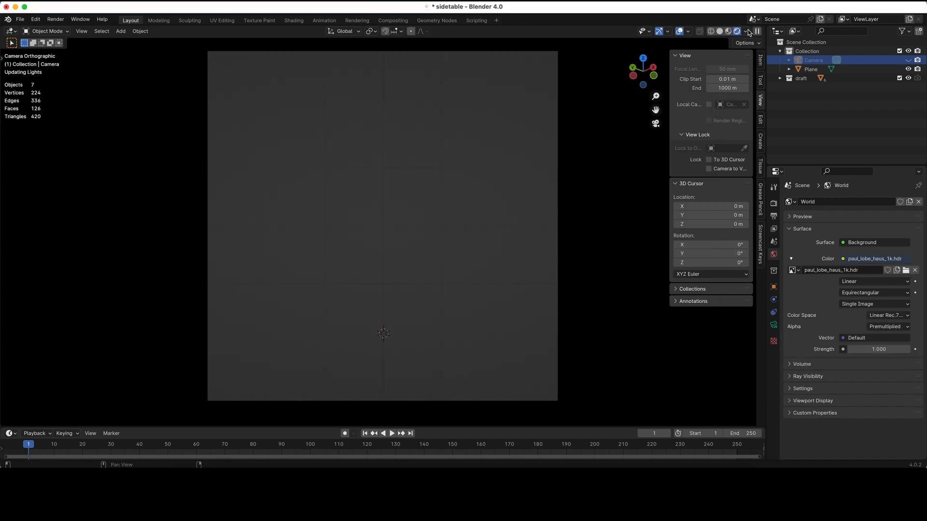
- Set the world background's strength to 0.5
click(879, 349)
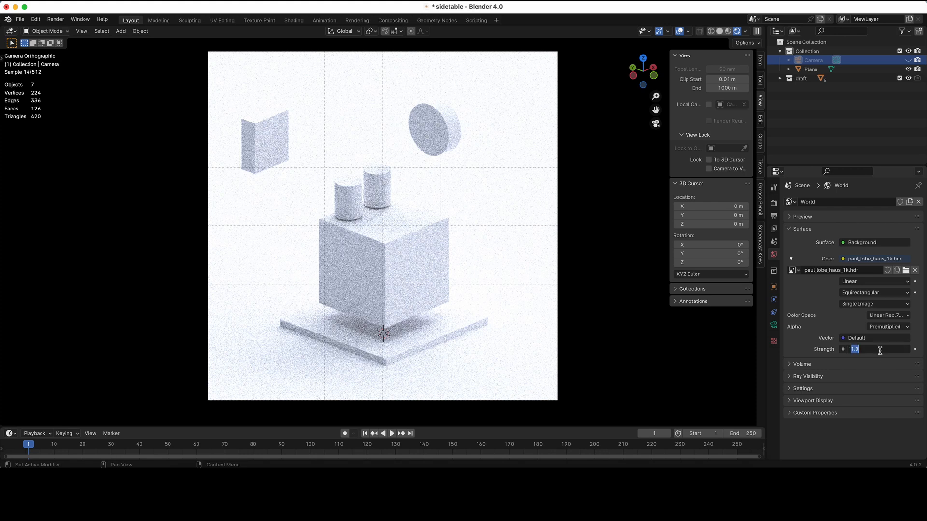
text(.5)
key(Return)
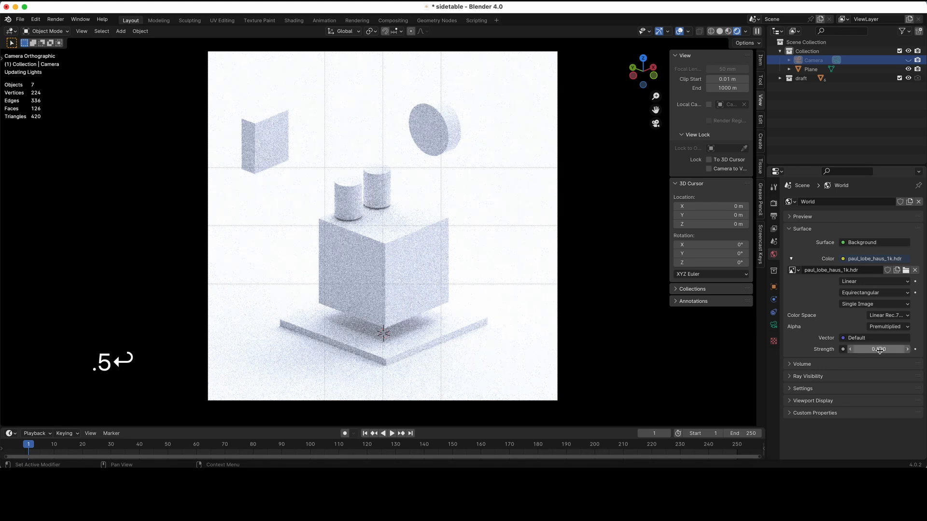
- Add a Sun light to the scene at the 3D cursor while in the front view
key(1)
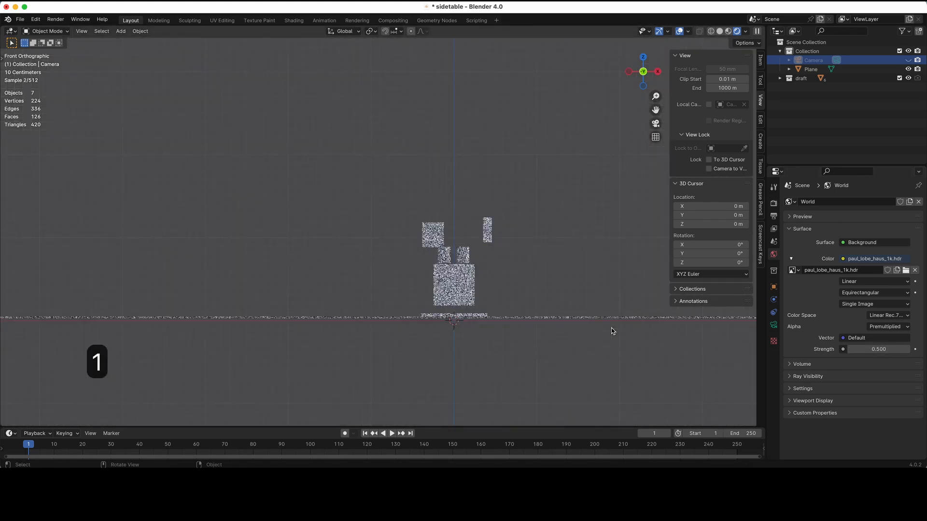
key(shift+a)
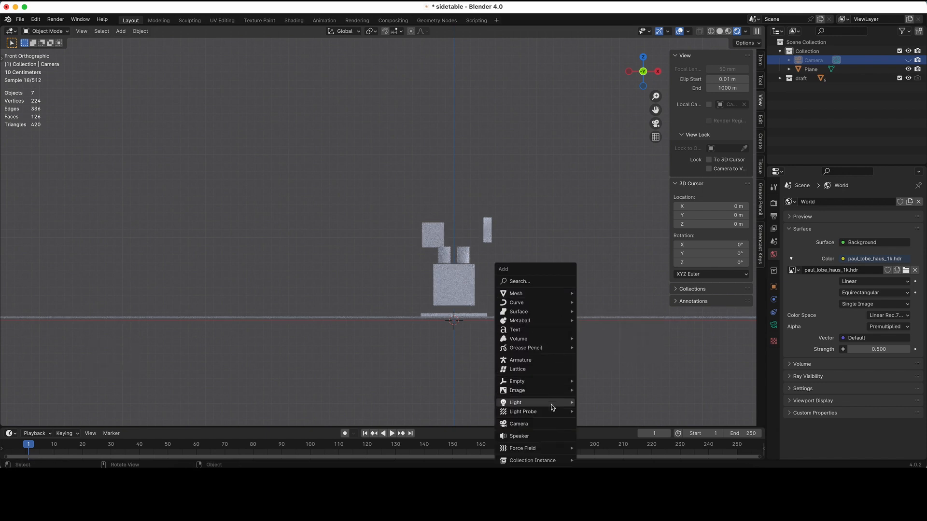
mouse_move(565, 404)
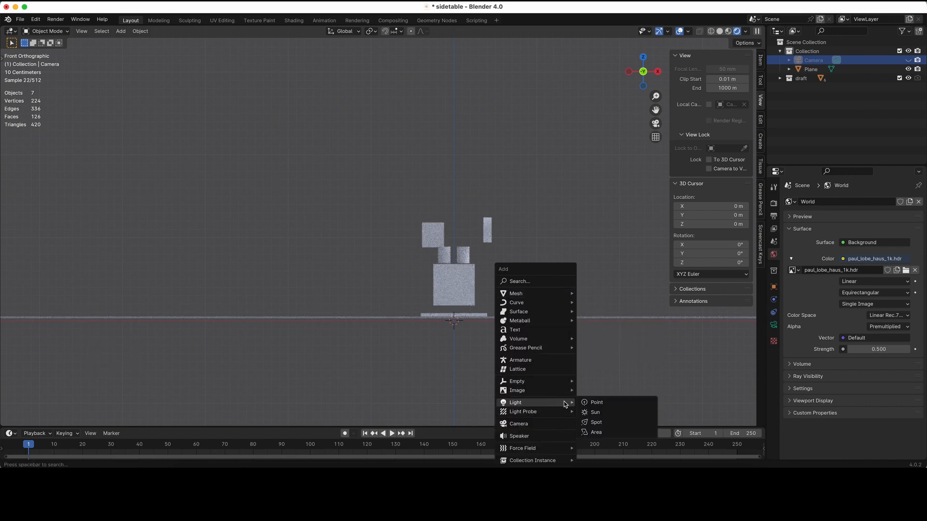
click(597, 413)
shift+scroll(517, 348, down, 5)
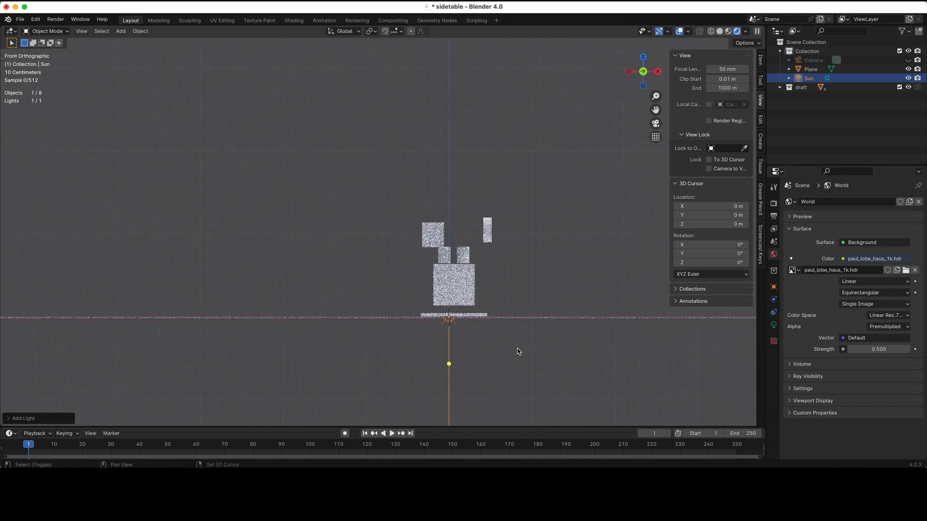
shift+scroll(517, 349, down, 3)
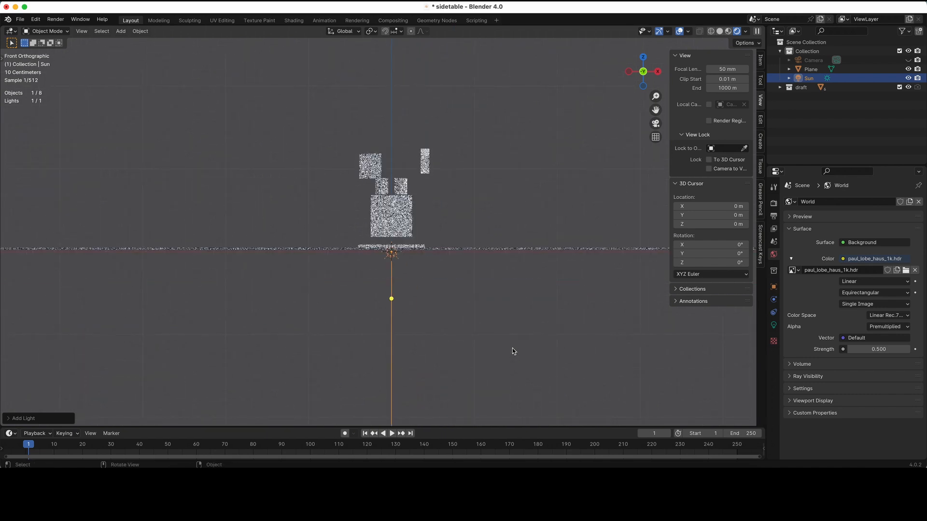
- Rotate the sun diagonally in both the front and right views, then return to the camera view
key(r)
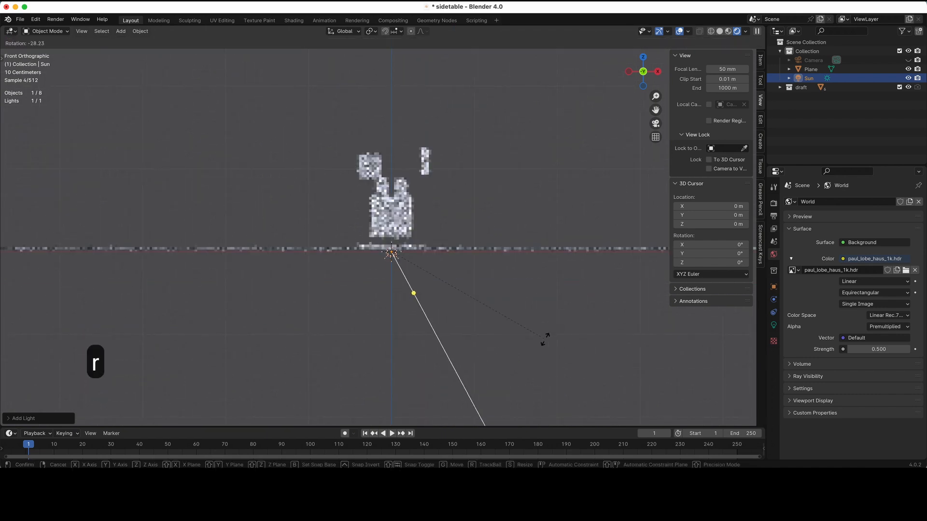
click(613, 310)
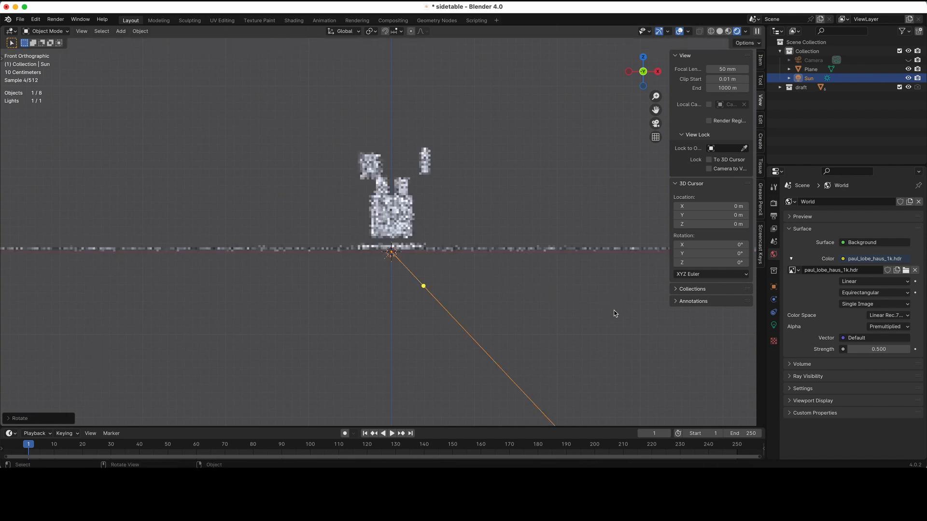
key(3)
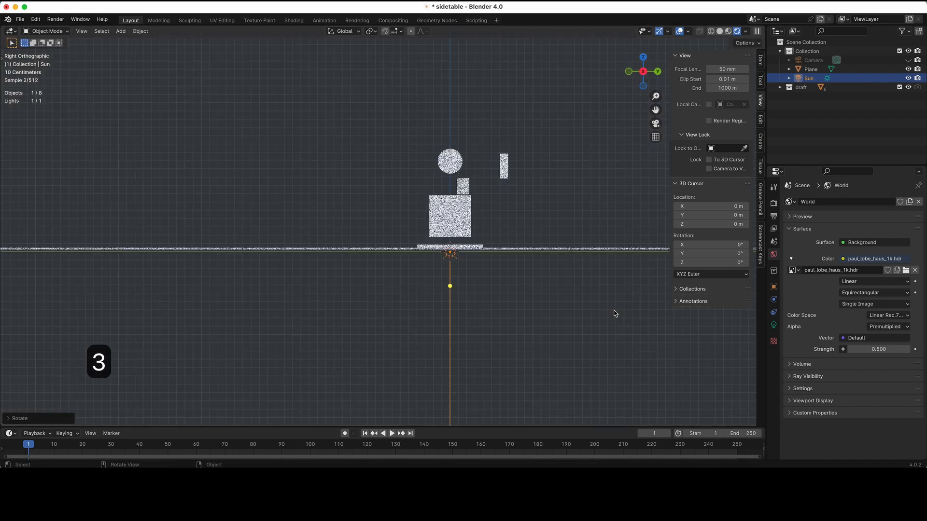
key(r)
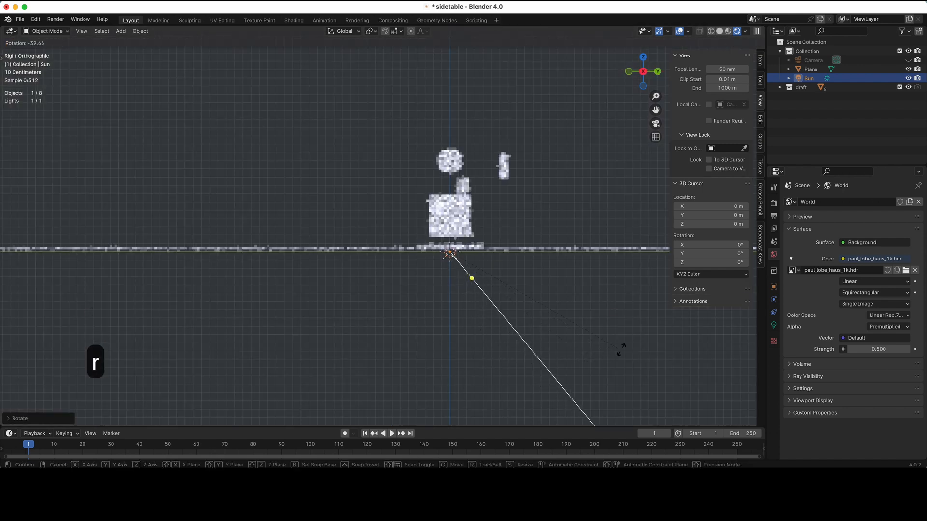
click(626, 347)
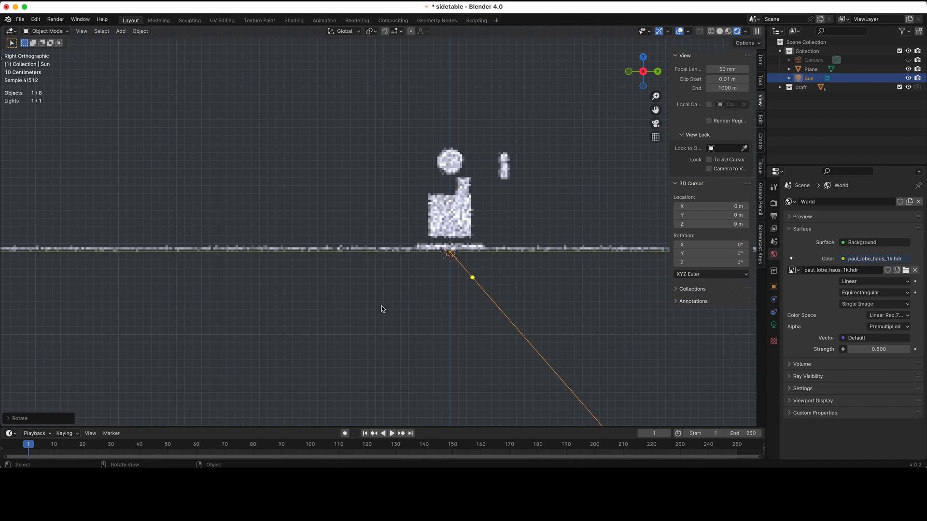
key(0)
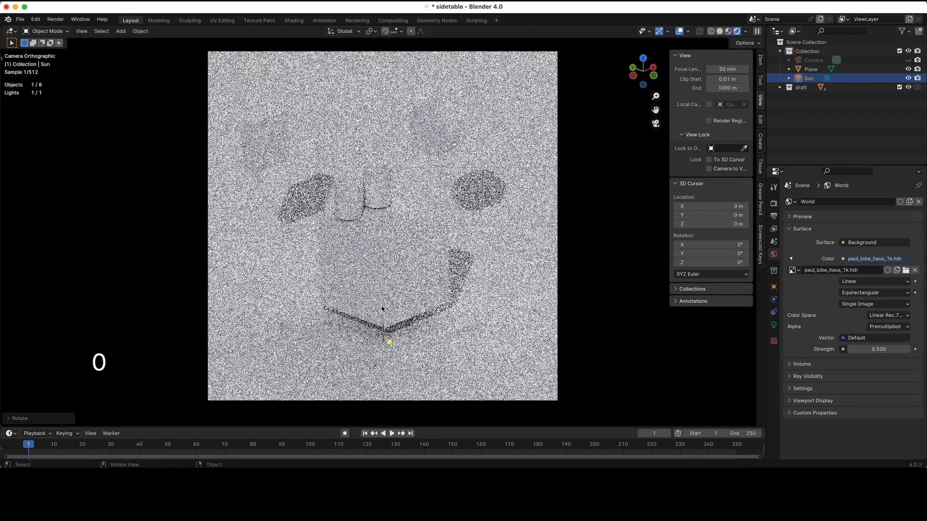
- Set the sun light's angle to 30° to soften its shadows
click(773, 325)
click(862, 278)
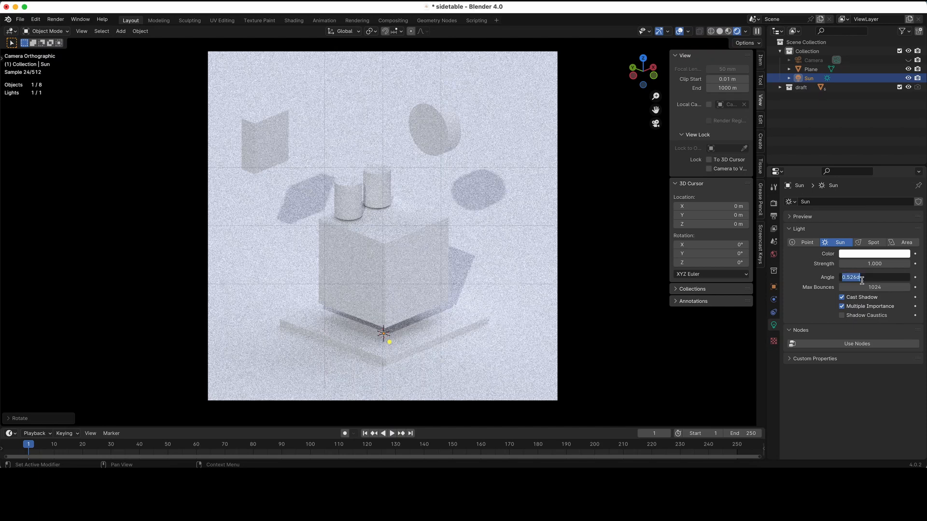
text(30)
key(Return)
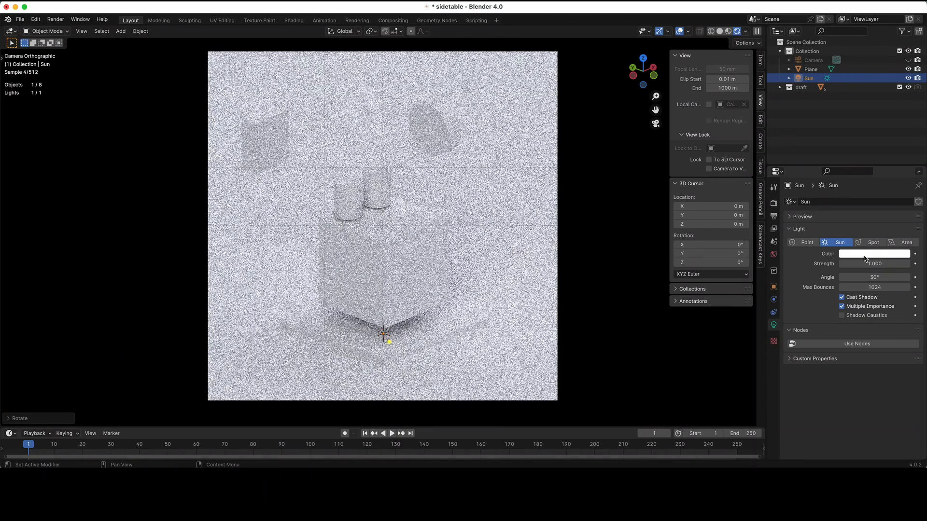
- Give the sun light a pale pink color with hex value FFCCD4
click(862, 254)
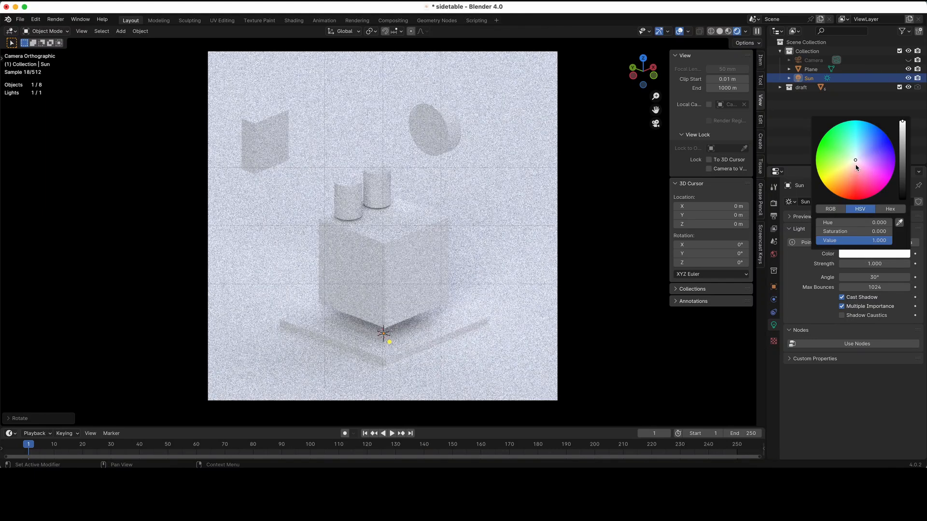
drag(855, 167, 854, 166)
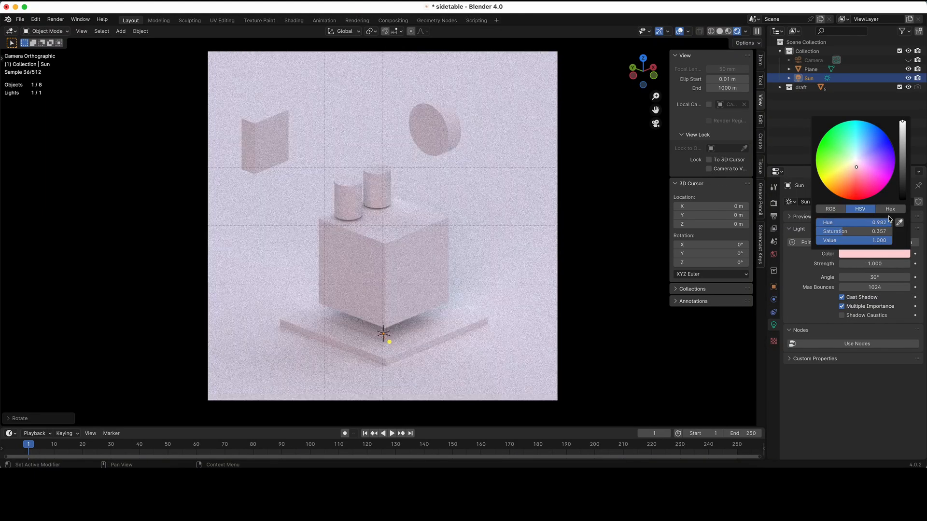
click(889, 209)
click(874, 223)
text(FFCCD4)
key(Return)
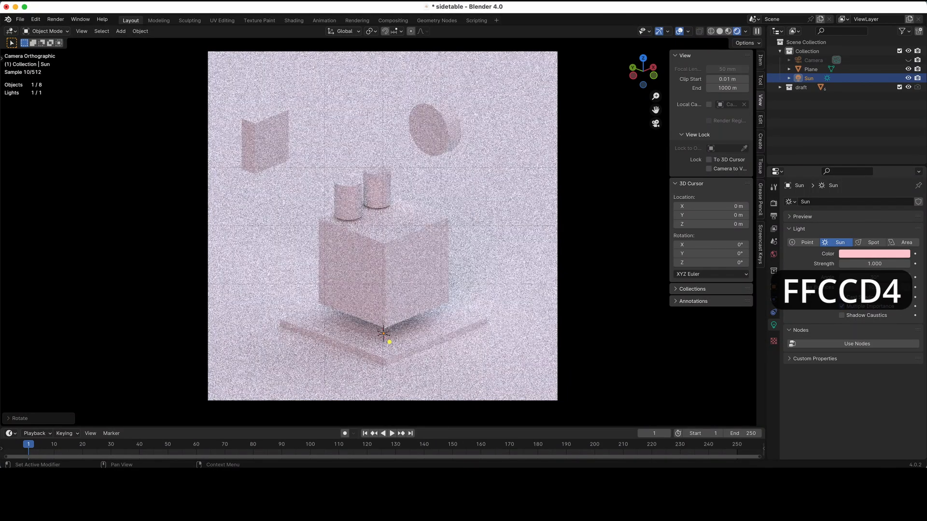
- Create a new material on the backdrop Plane and name it bg
click(538, 319)
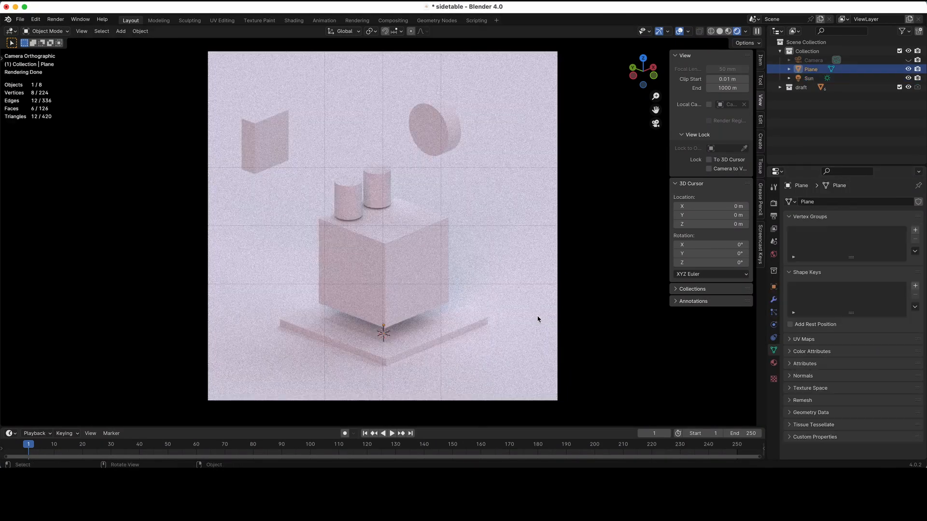
click(773, 363)
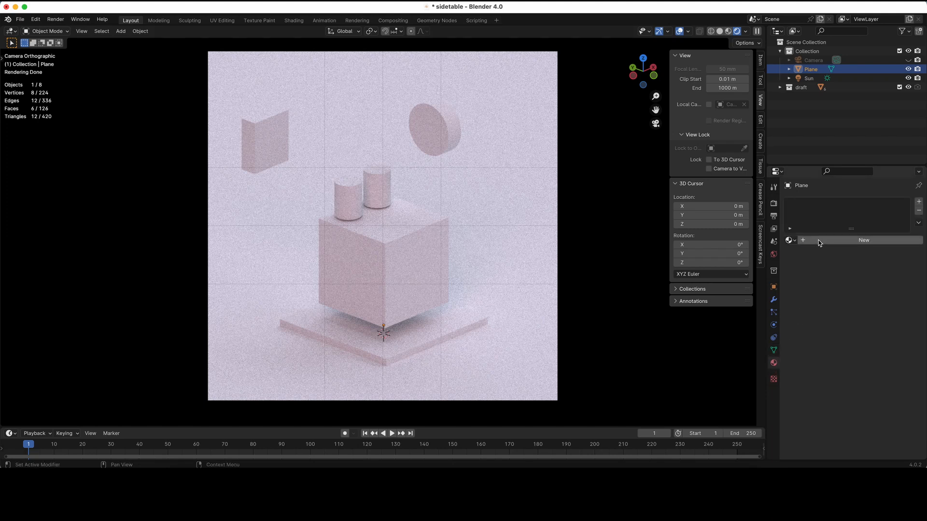
click(818, 240)
double_click(836, 240)
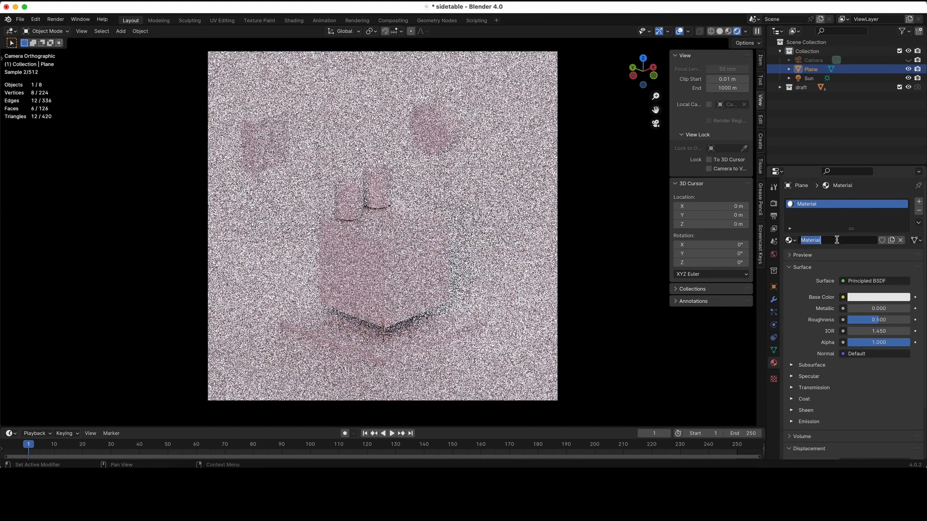
text(bg)
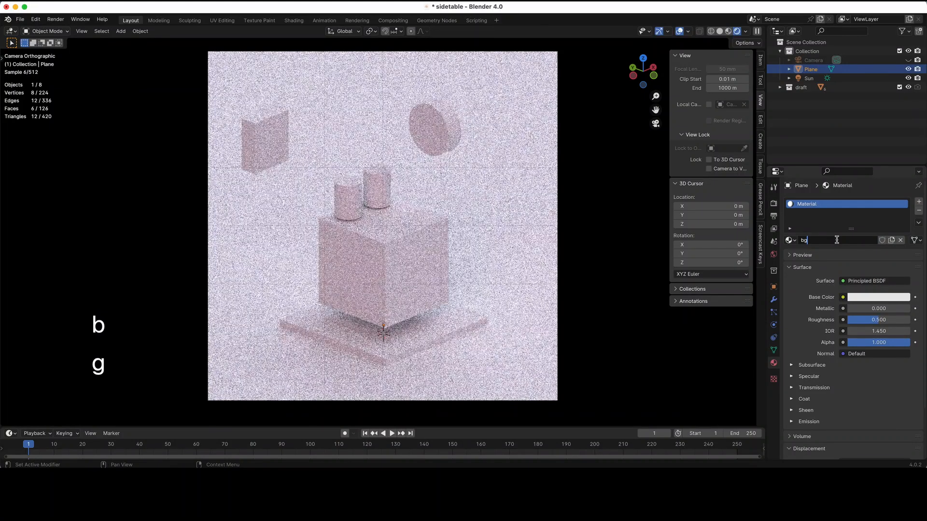
key(Return)
- Set the bg material's base color to hex F3EEA6 and its roughness to 0.9
click(866, 297)
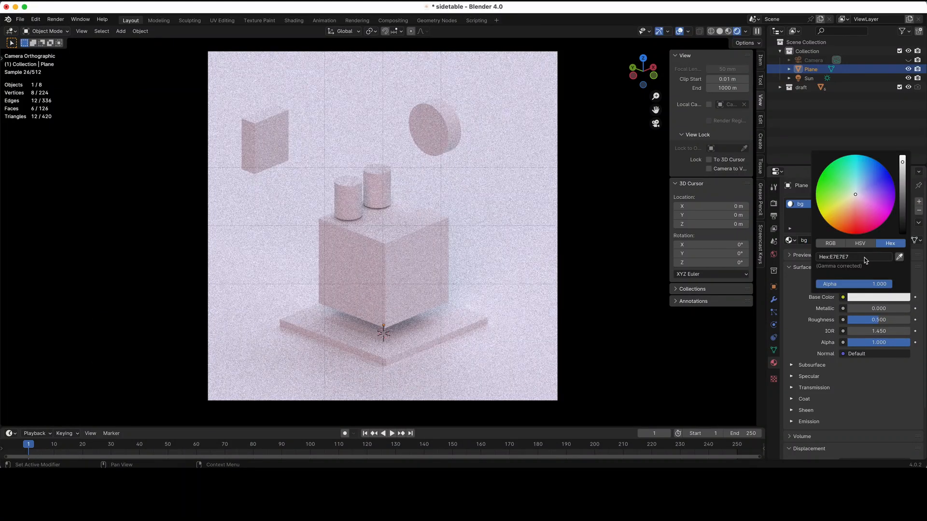
text(F3EEA0)
key(Return)
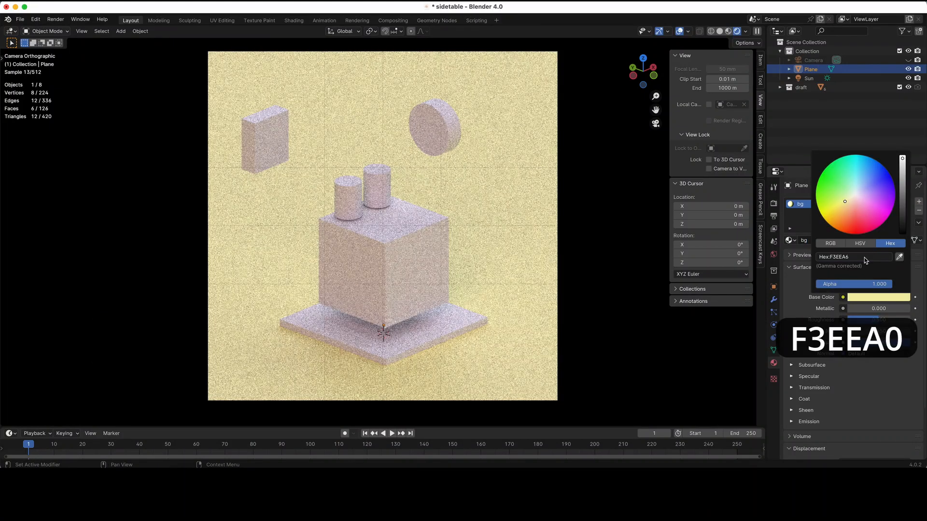
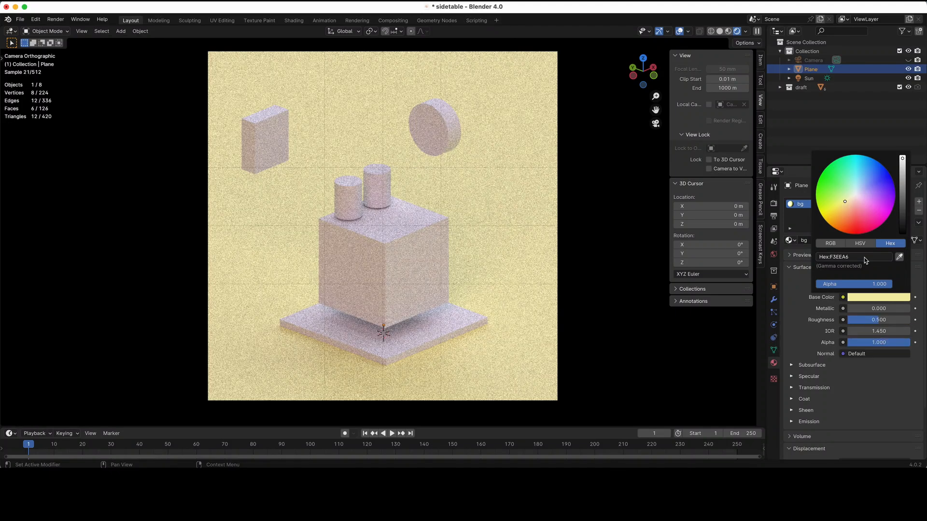
click(862, 319)
text(.9)
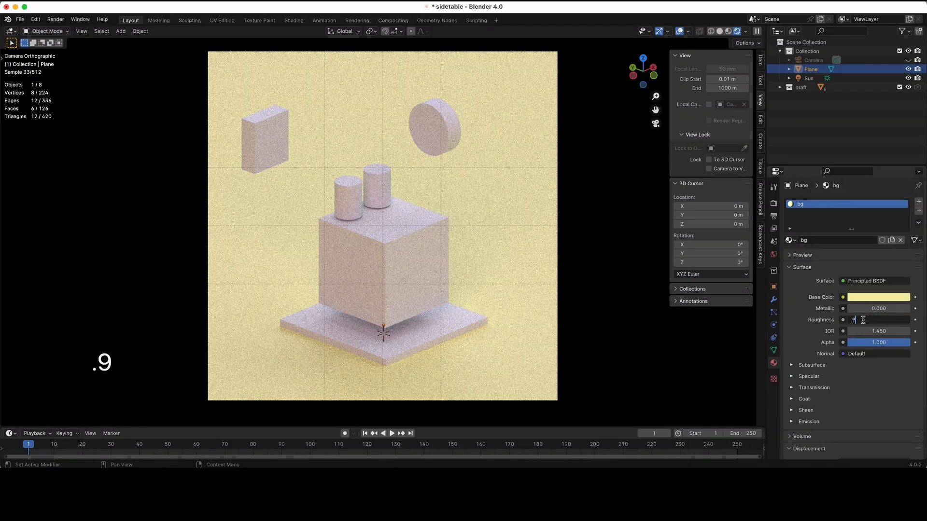
key(Return)
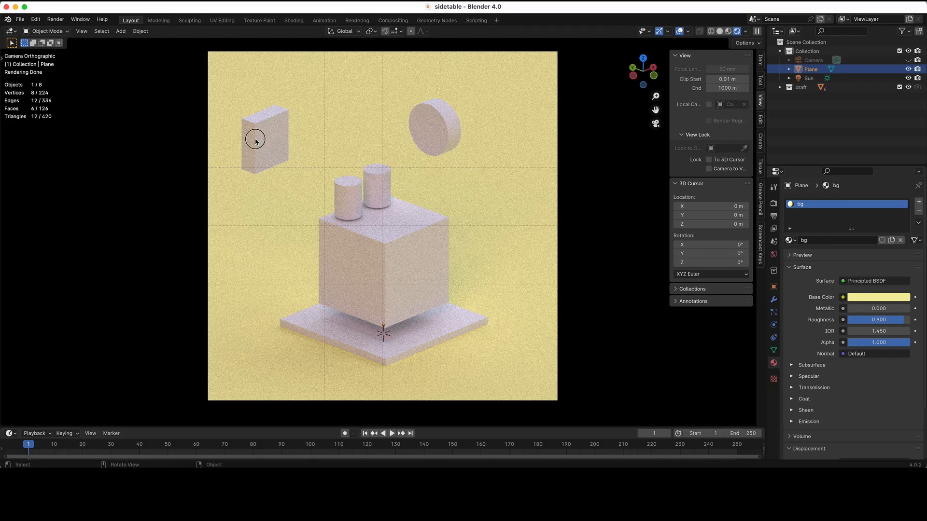
- Switch the viewport to Solid shading and isolate the small wall box, Cube.001, in local view
click(255, 140)
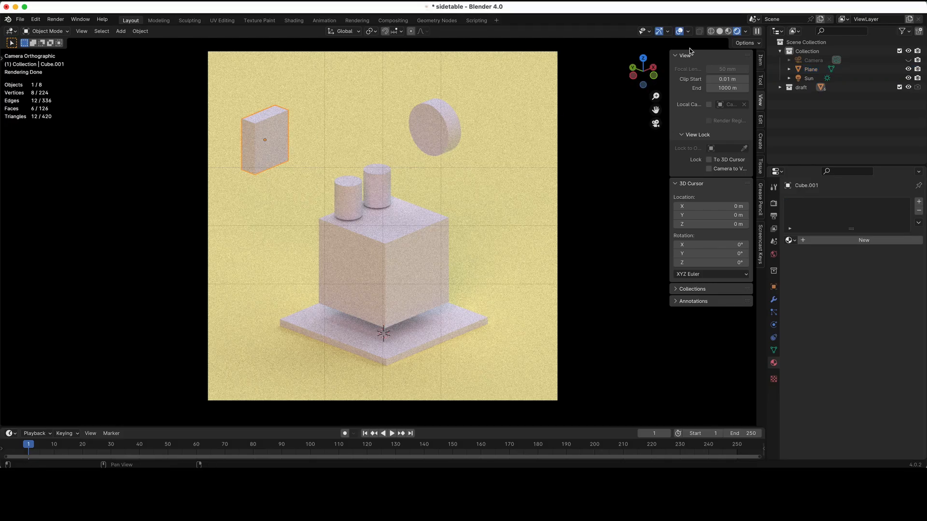
click(718, 31)
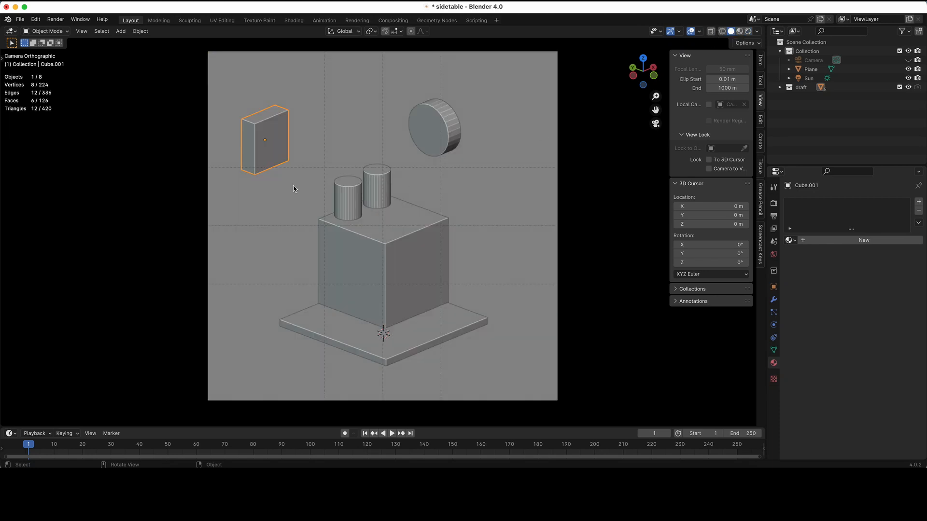
key(KP_Divide)
key(KP_5)
key(KP_1)
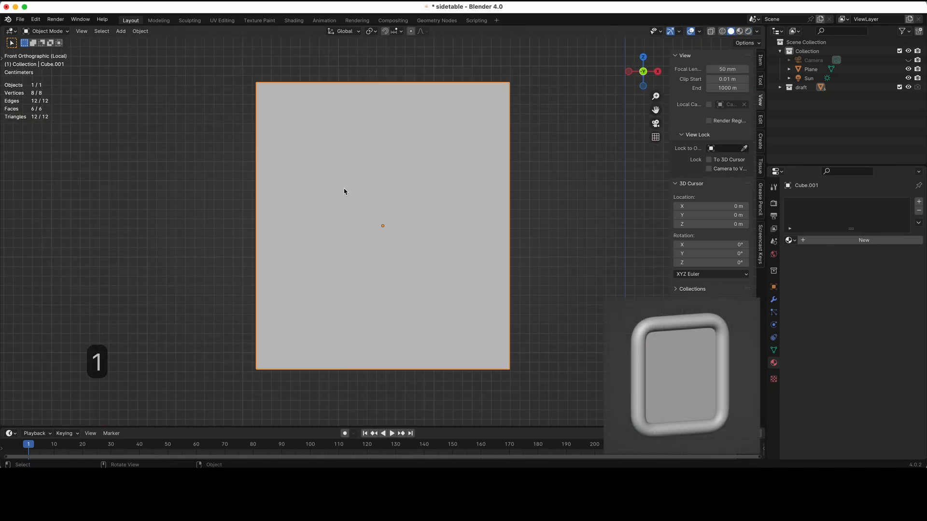
middle_drag(395, 193, 392, 188)
- Show the wall box's transform values and apply its scale in the front view
click(760, 61)
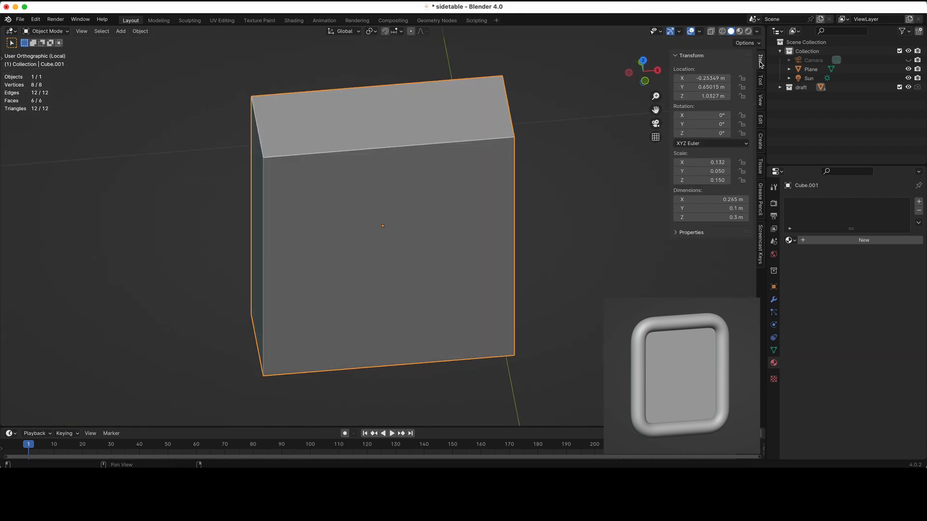
key(KP_1)
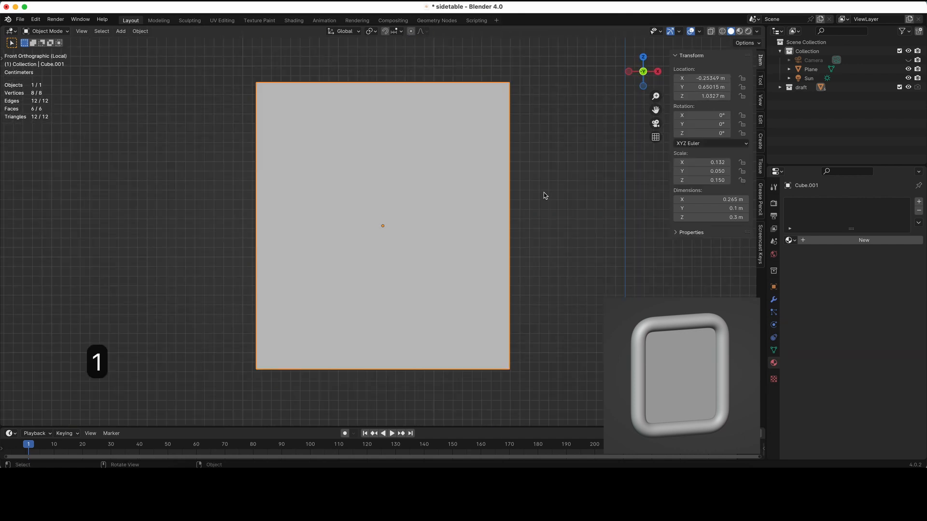
key(ctrl+a)
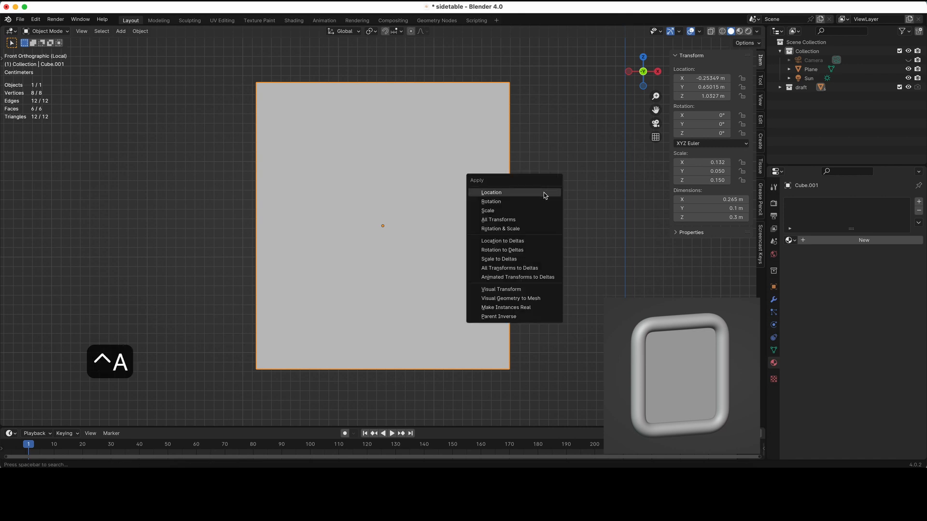
- Delete the four back vertices of the wall box in edit mode, keeping only its front face
key(Tab)
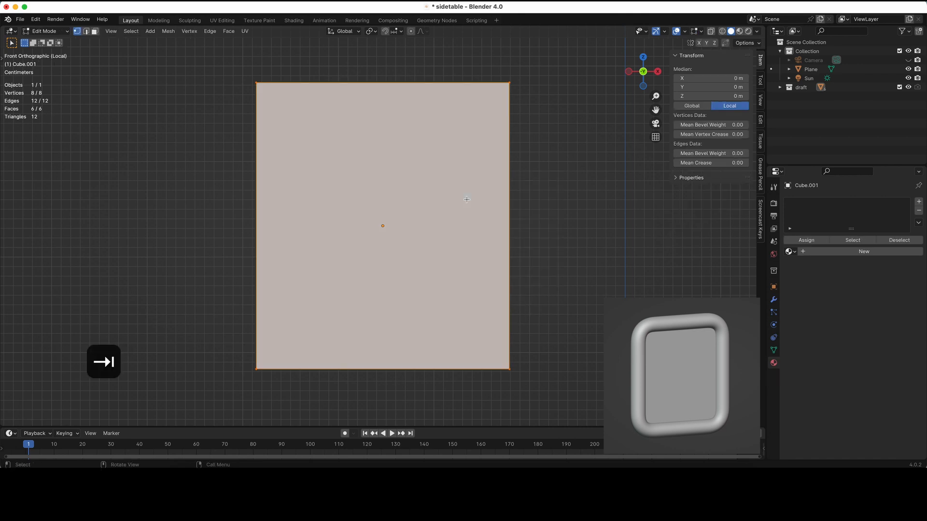
middle_drag(467, 200, 466, 199)
drag(298, 198, 372, 409)
shift+drag(496, 82, 570, 311)
key(ctrl+i)
key(x)
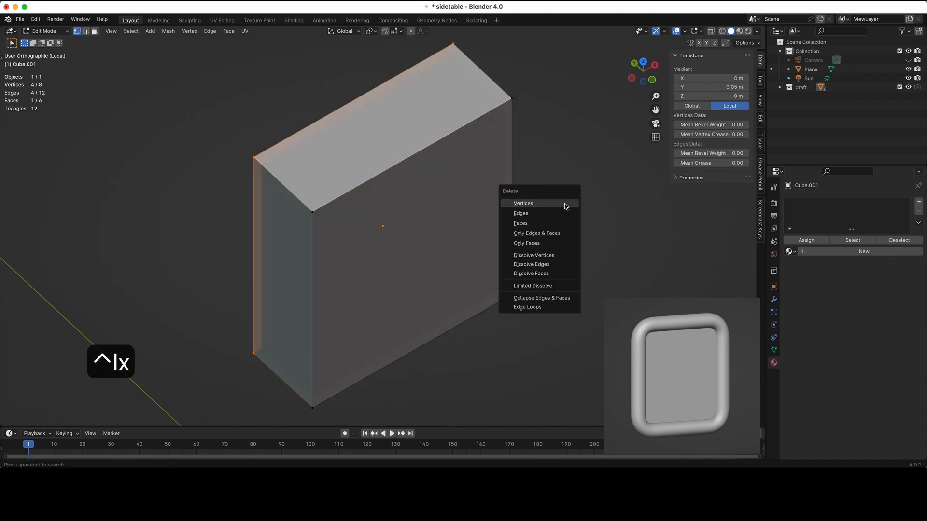
click(563, 204)
- Bevel the four corner vertices of the remaining face by about 0.04 m with 3 segments
key(1)
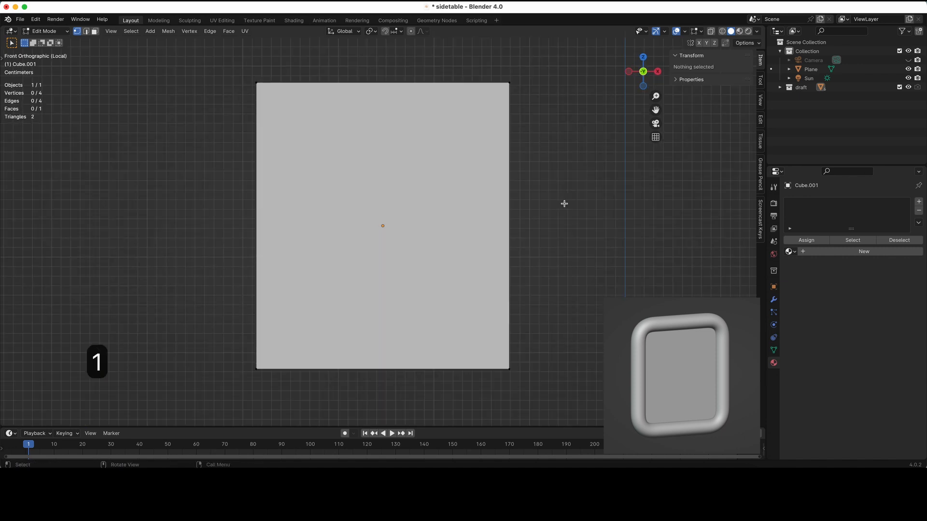
key(a)
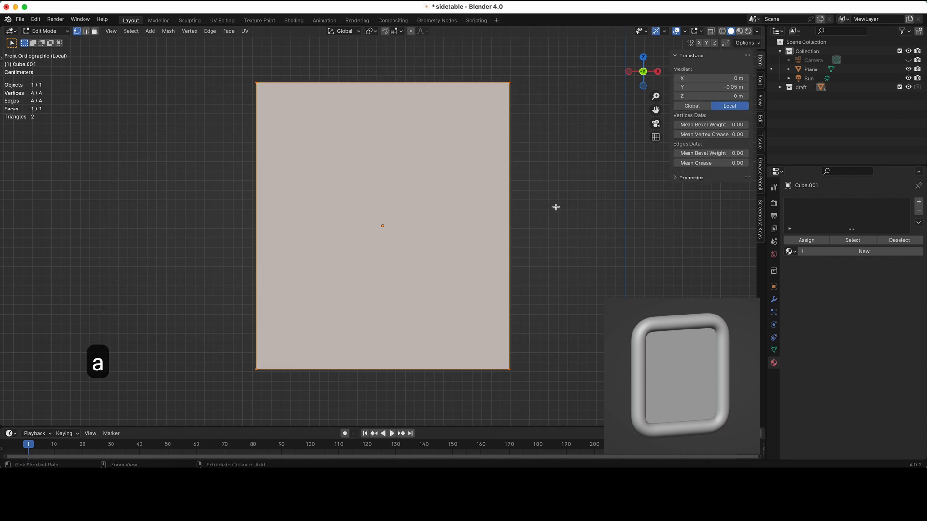
key(ctrl+shift+b)
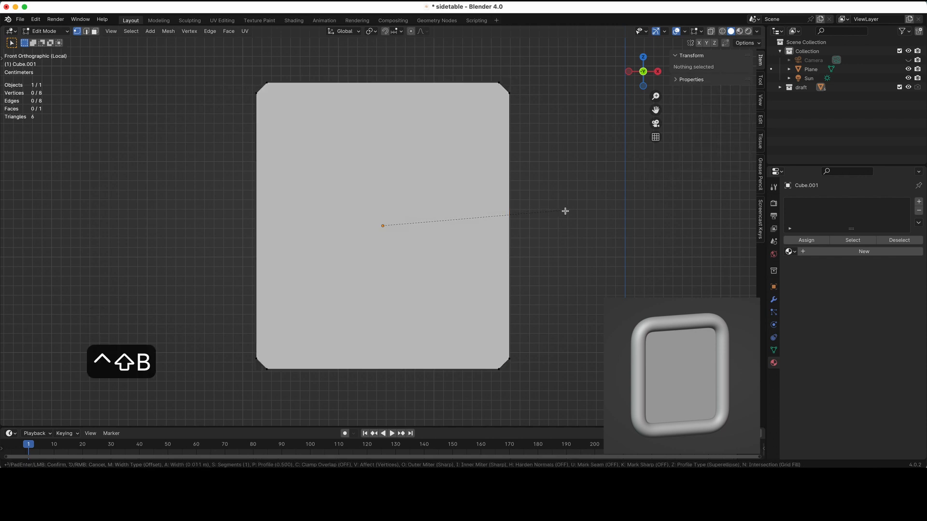
scroll(571, 213, up, 1)
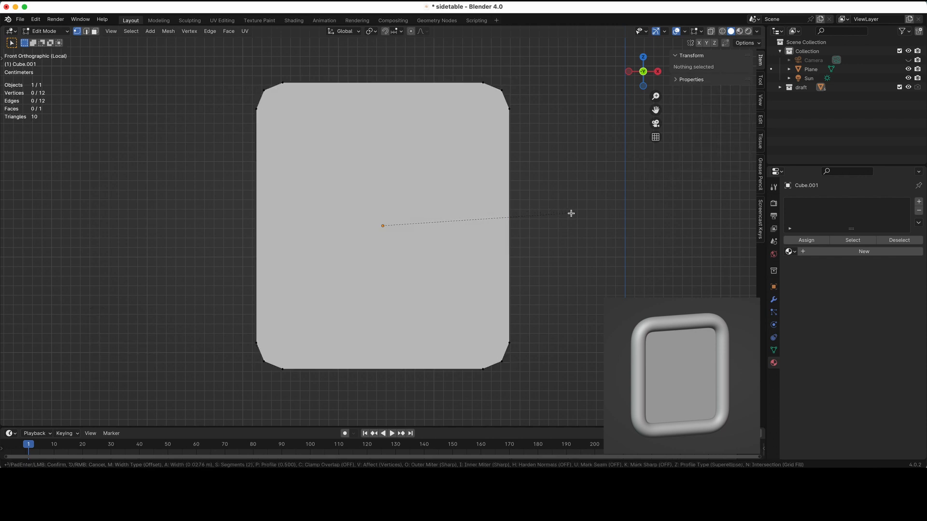
scroll(572, 214, up, 1)
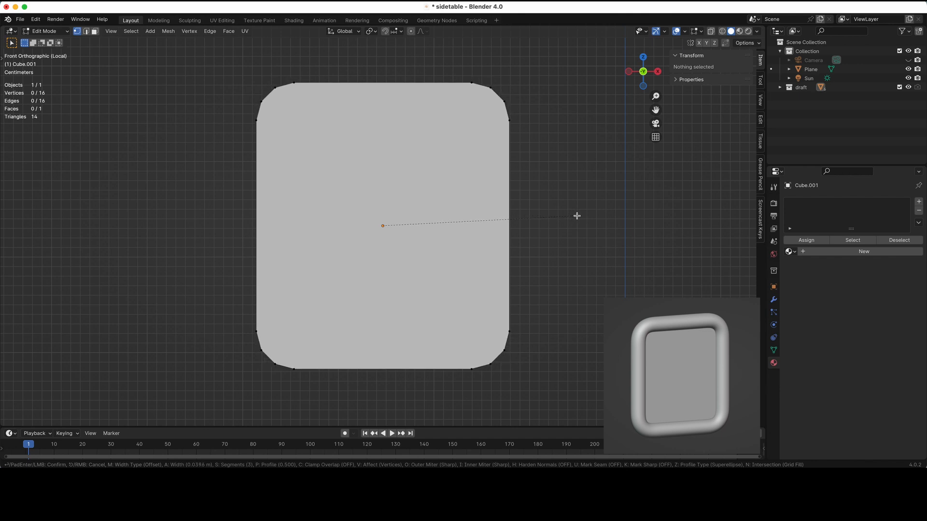
click(576, 215)
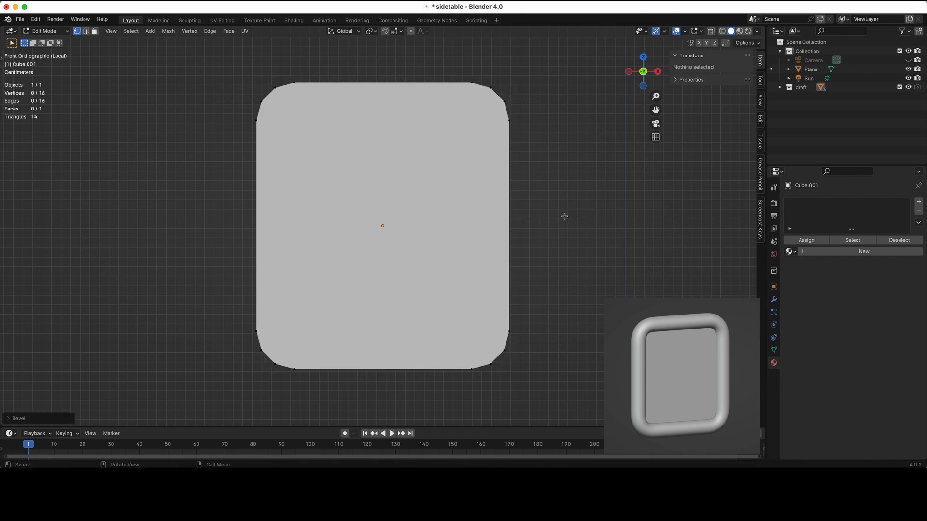
- Extrude the whole rounded face backward about 0.013 m to form a thin panel
key(a)
scroll(564, 216, left, 5)
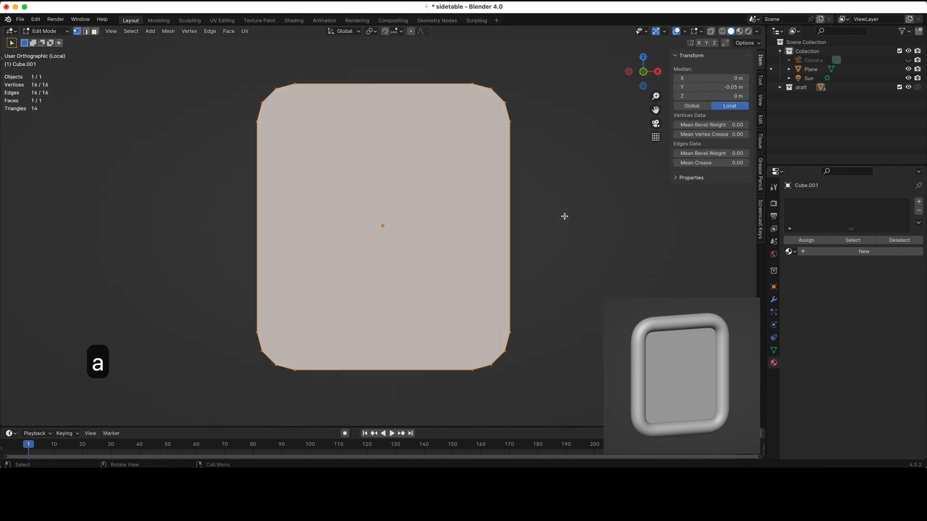
scroll(564, 216, left, 2)
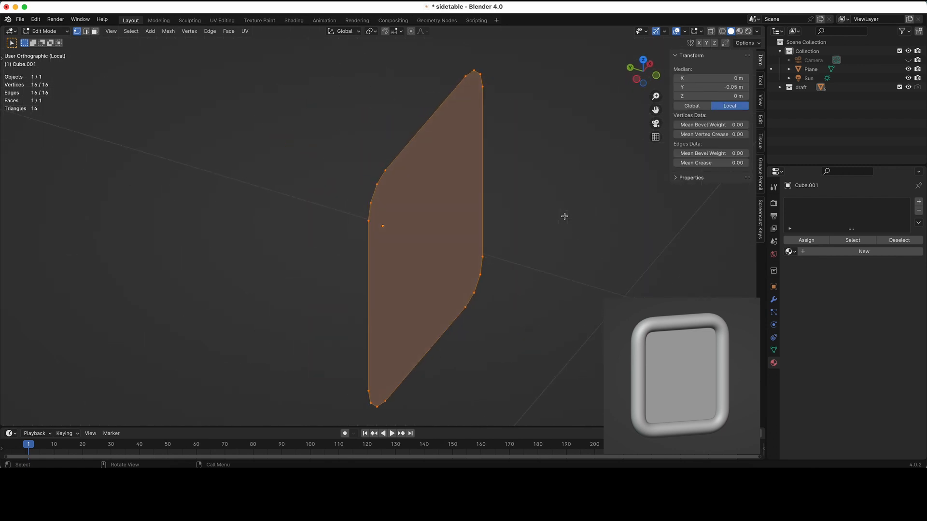
key(e)
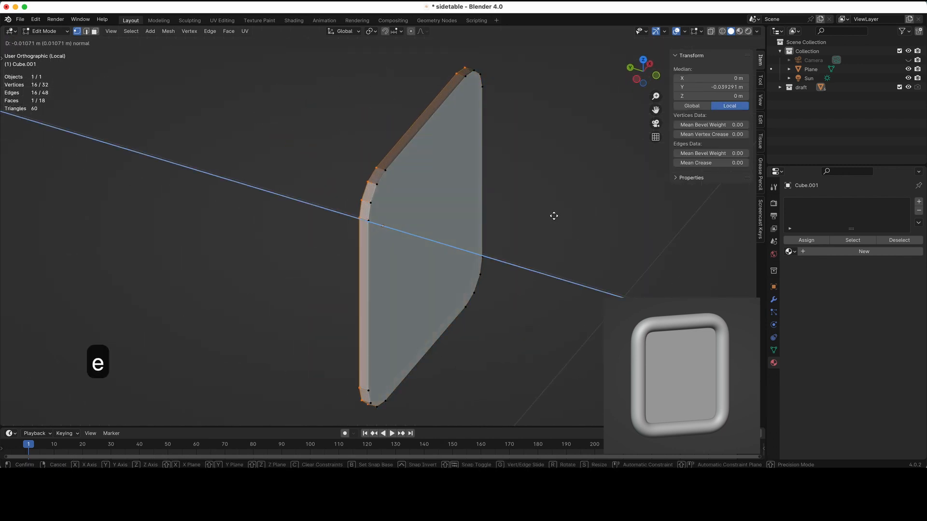
click(552, 216)
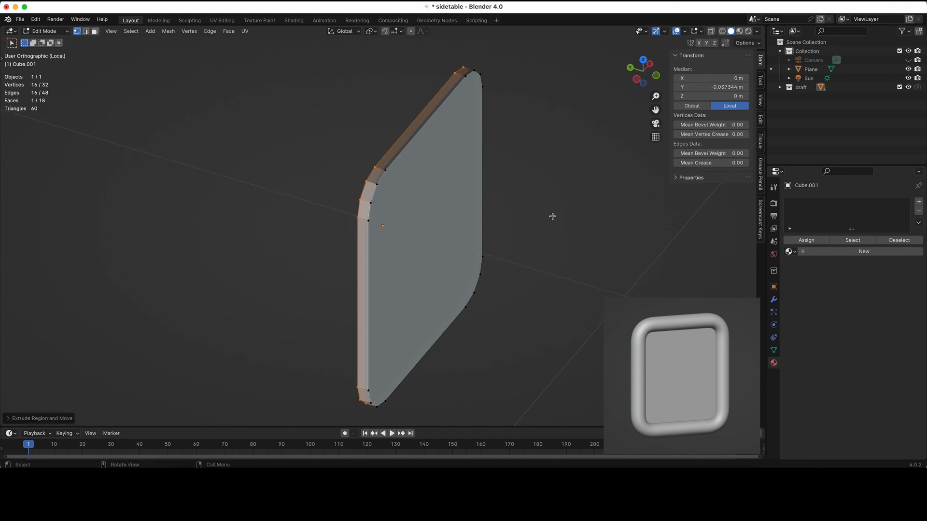
key(1)
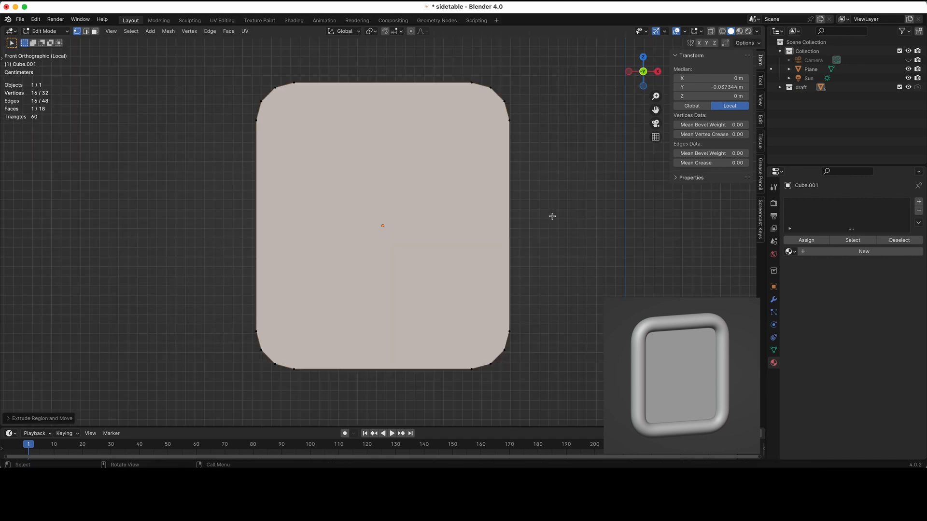
- Return to object mode and turn on the Face Orientation overlay for the rounded panel
key(Tab)
scroll(554, 220, left, 5)
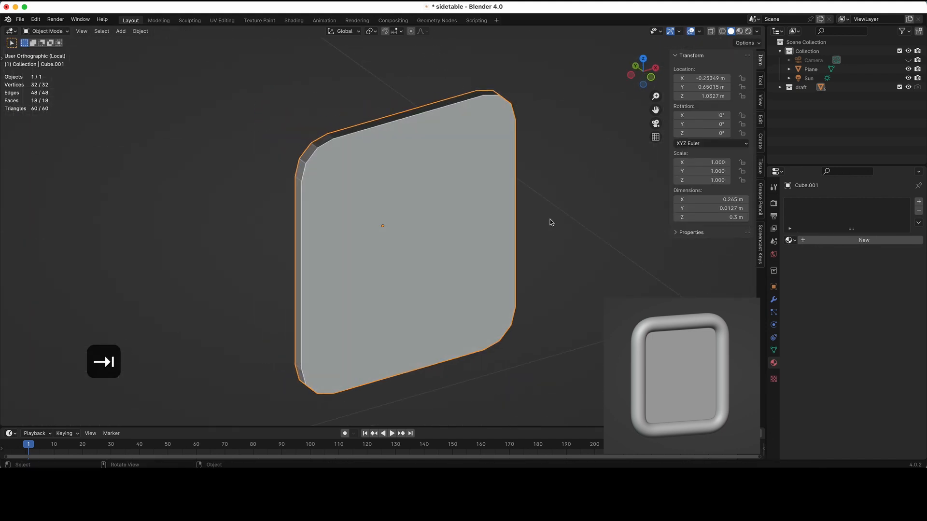
scroll(553, 220, left, 5)
click(700, 31)
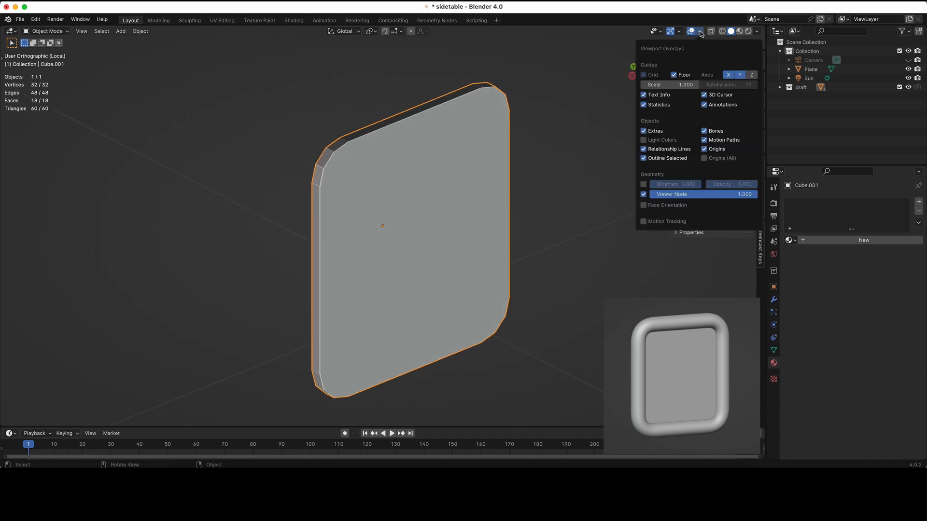
click(646, 206)
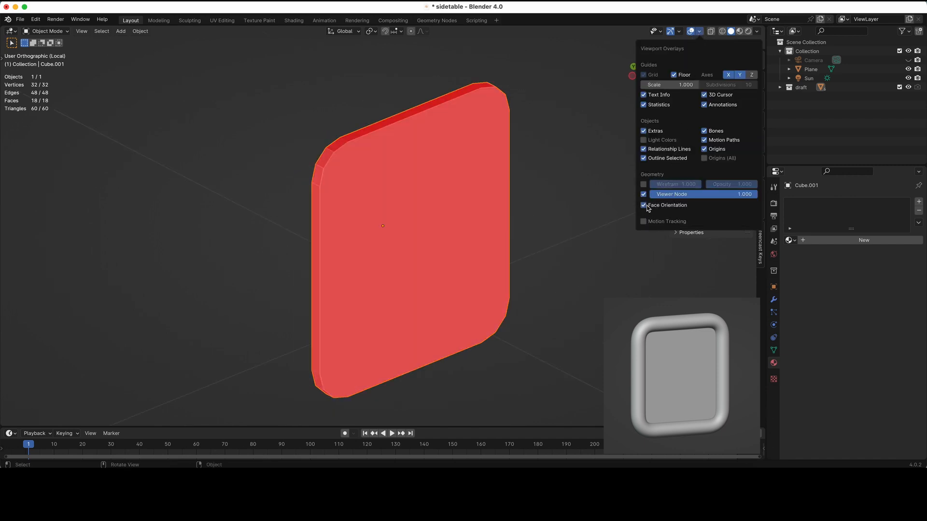
- Recalculate the normals of all the panel's faces to the outside and turn off the Face Orientation overlay
key(Tab)
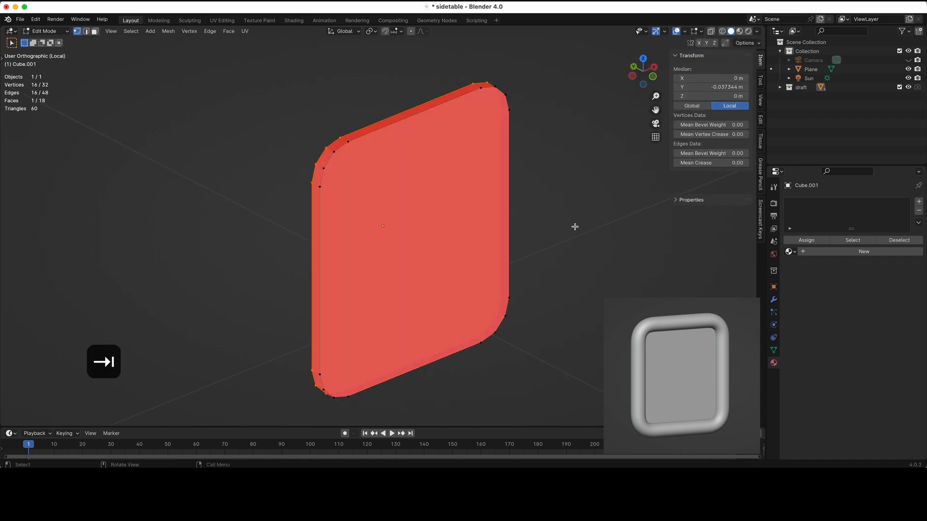
key(a)
key(shift+n)
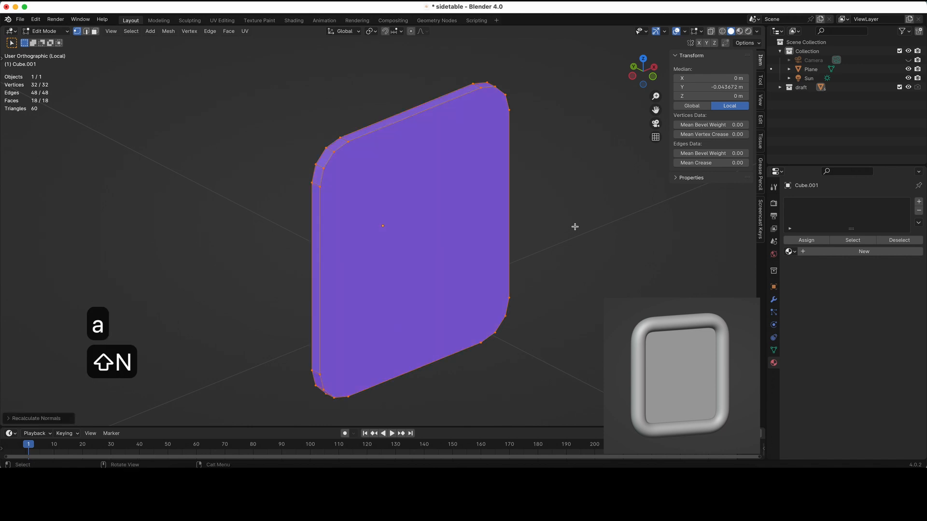
click(685, 32)
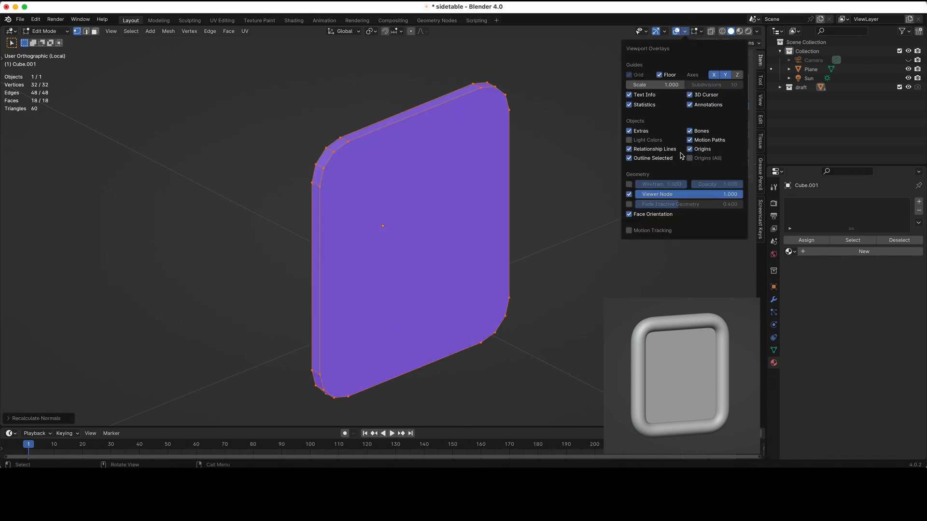
click(653, 215)
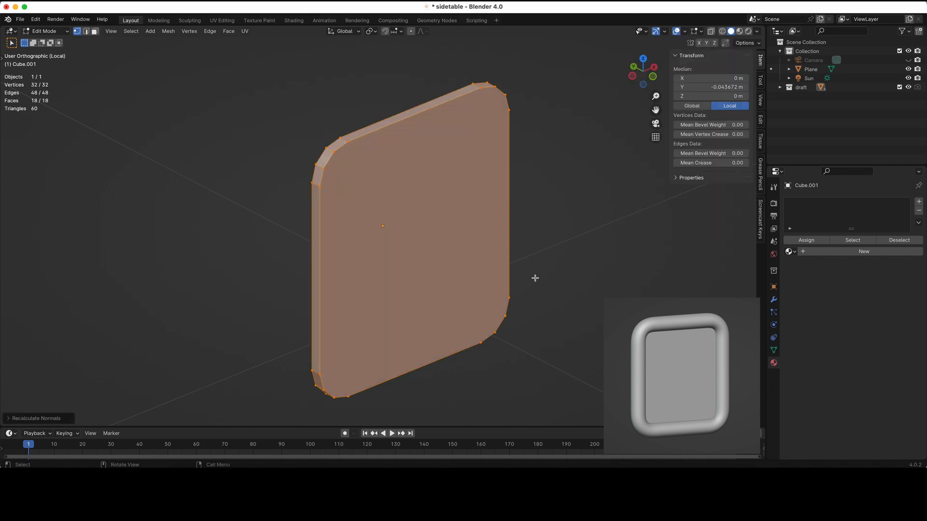
- Check the panel's normals in object mode by toggling Face Orientation on and off from Quick Favorites
key(Tab)
key(q)
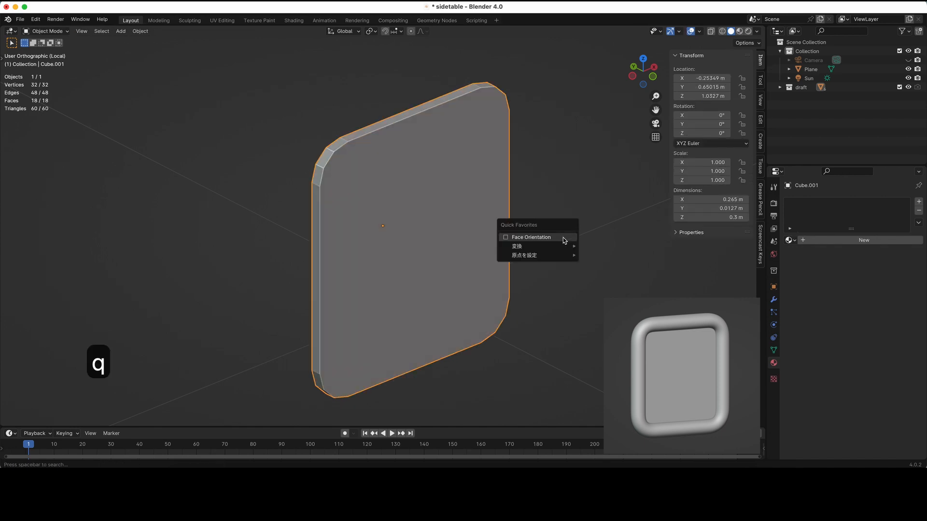
click(563, 238)
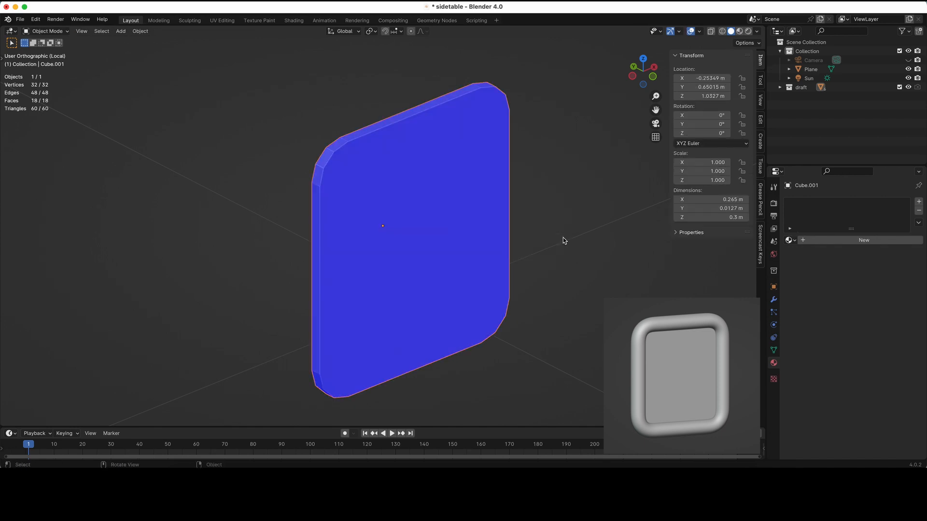
key(q)
click(563, 240)
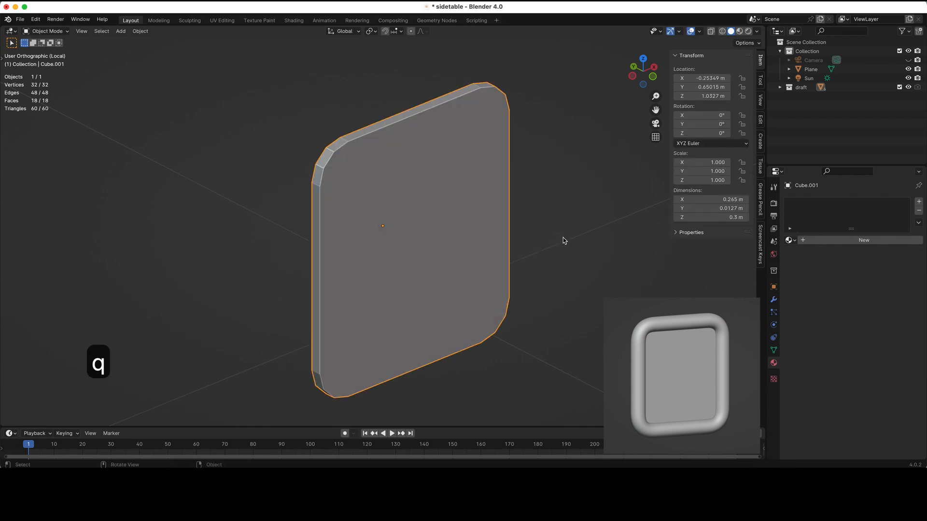
- Duplicate the panel's front face in place and separate the copy into its own object
key(1)
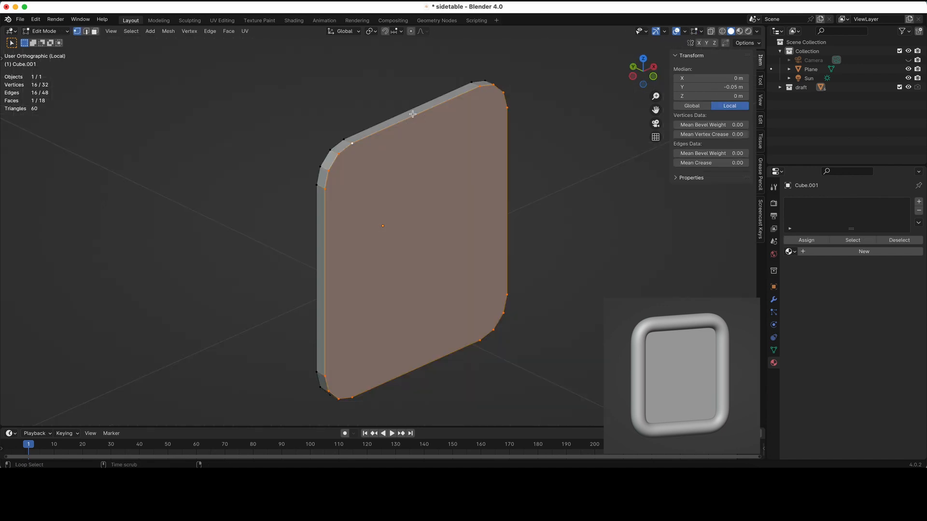
key(shift+d)
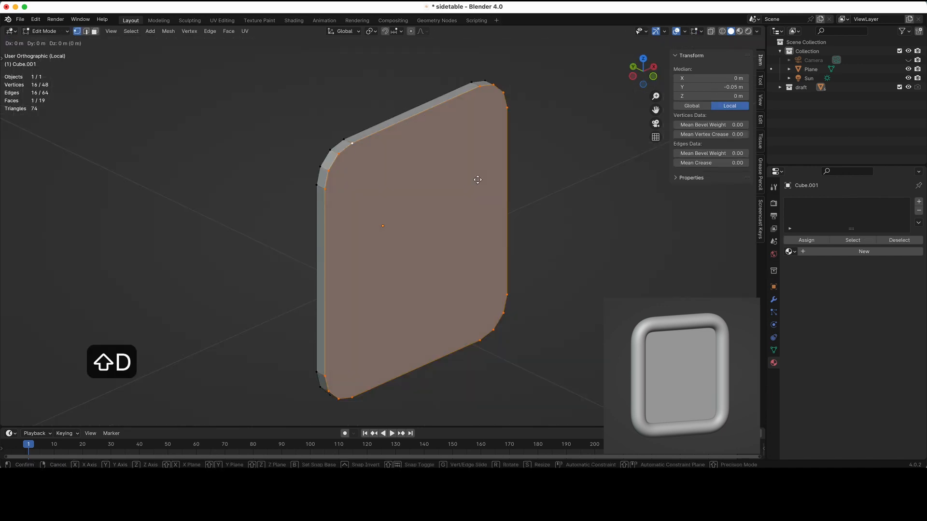
right_click(478, 180)
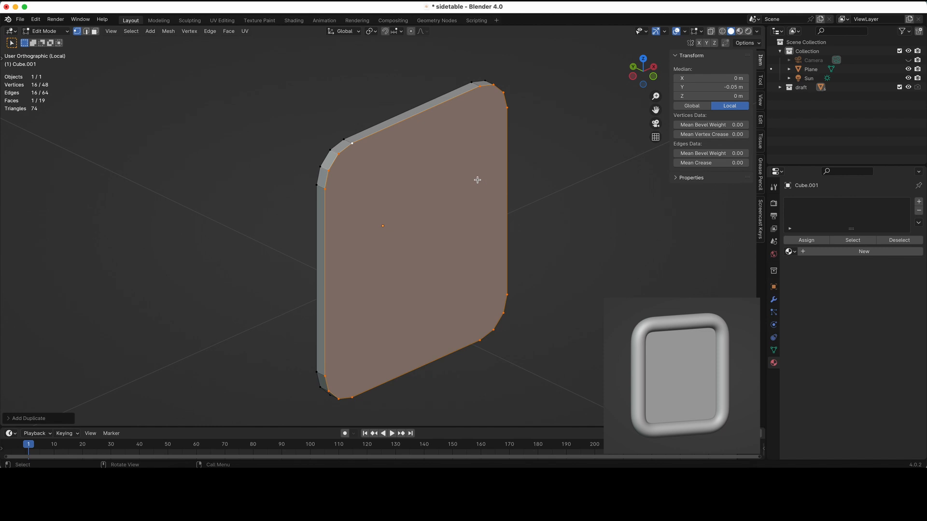
key(p)
click(478, 179)
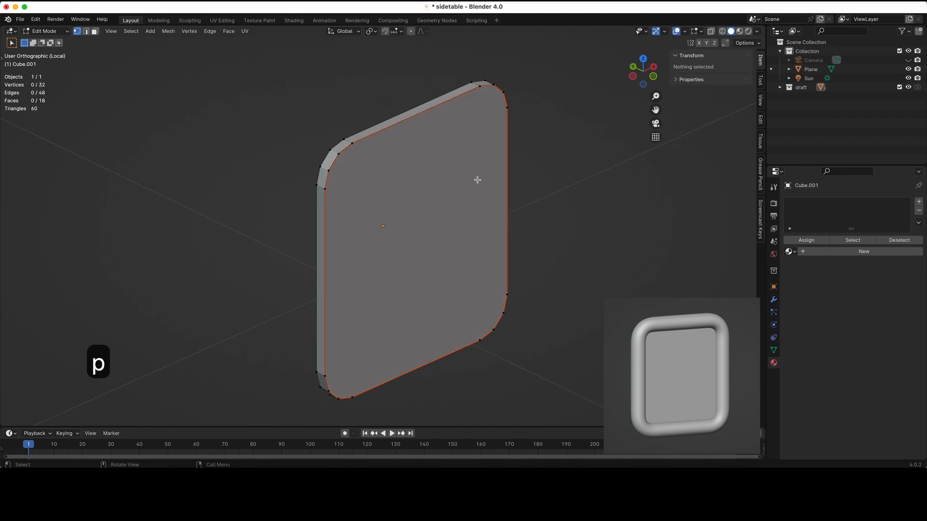
key(Tab)
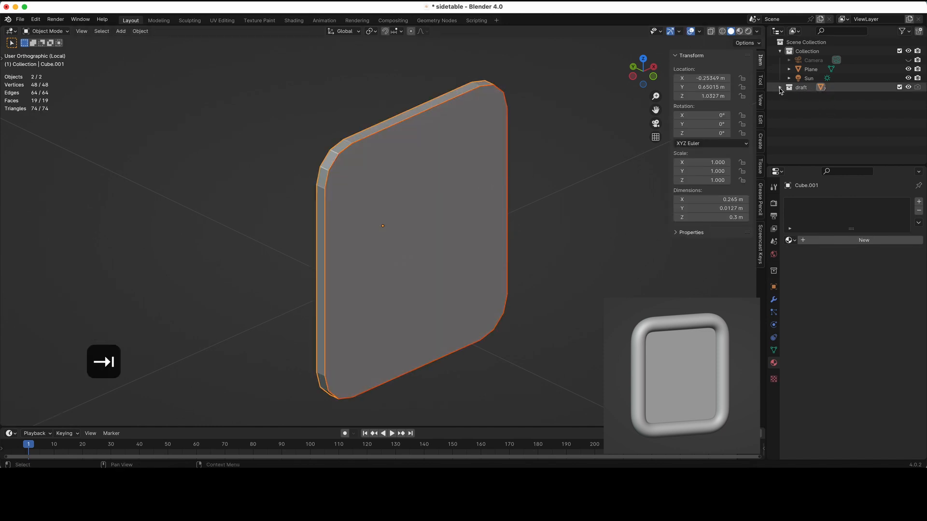
- Remove only the face from the separated object Cube.002, keeping its rounded outline, and select all the remaining edges
click(779, 88)
click(816, 114)
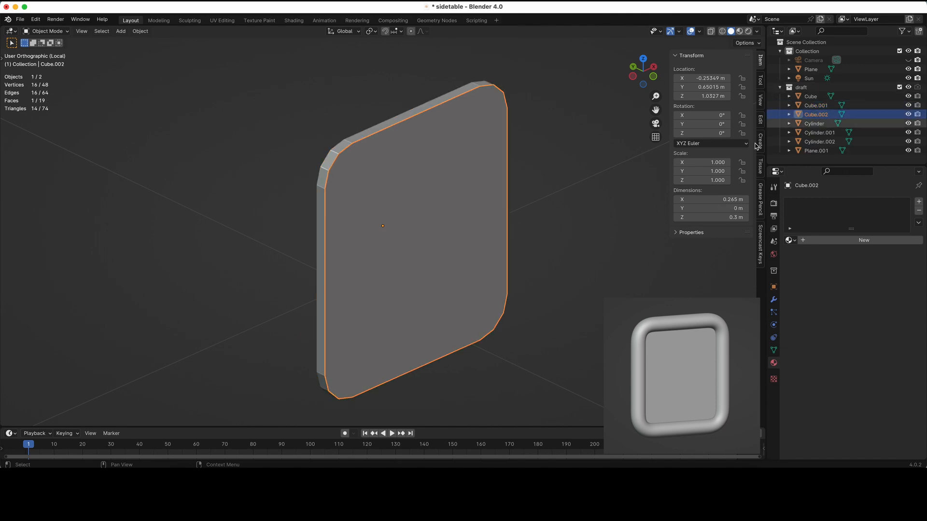
key(Tab)
key(a)
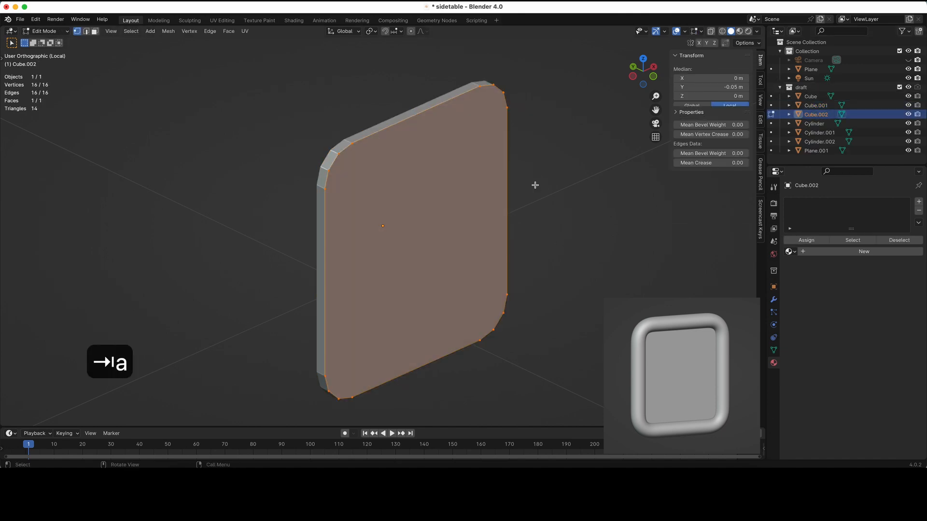
key(x)
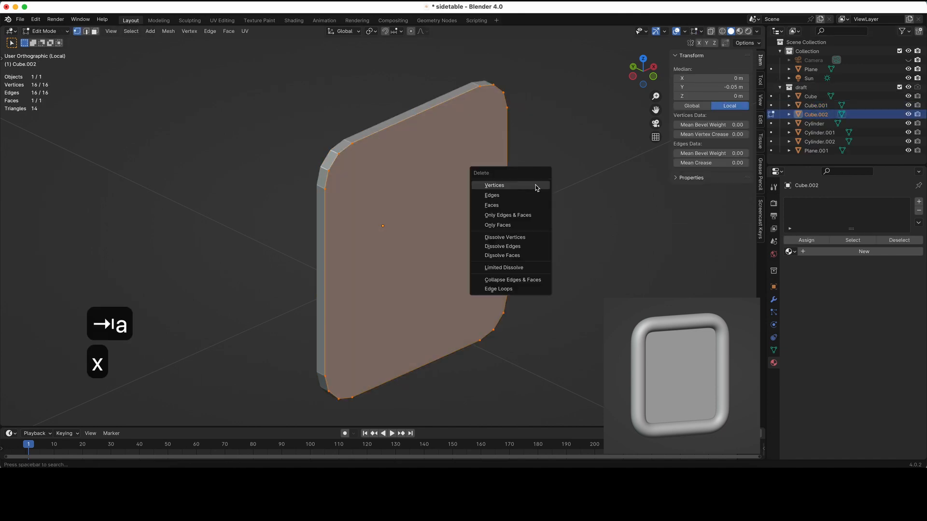
click(526, 224)
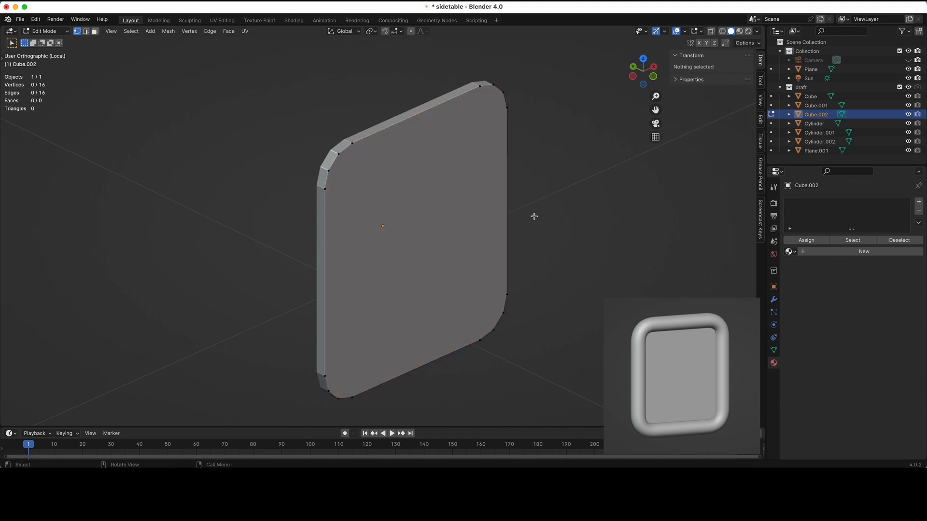
key(a)
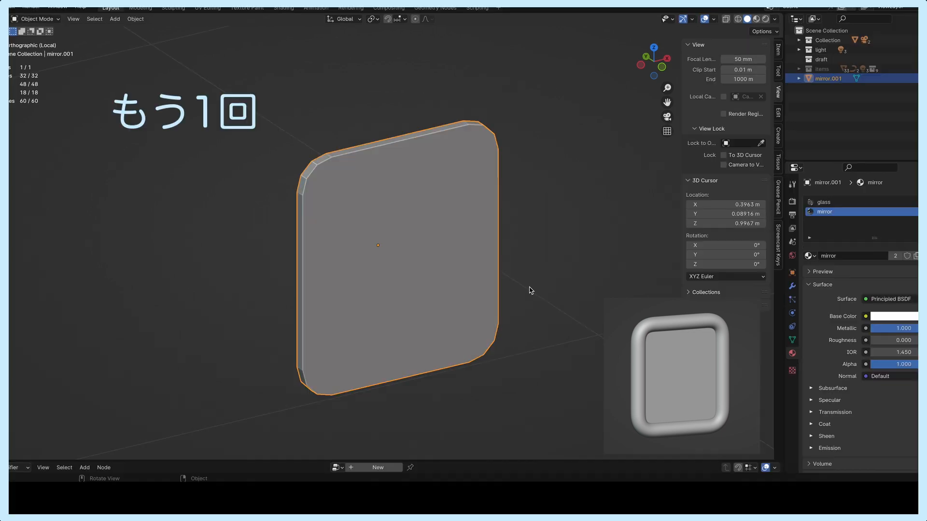
- Duplicate the front face of mirror.001 in place, separate the copy into its own object, and return to object mode
key(Tab)
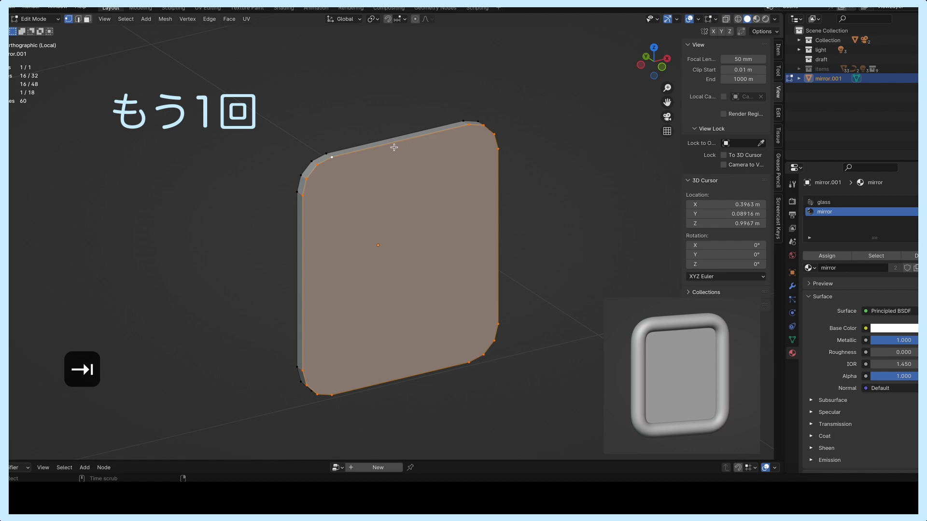
mouse_move(472, 247)
middle_down()
mouse_move(471, 272)
mouse_move(471, 247)
middle_up()
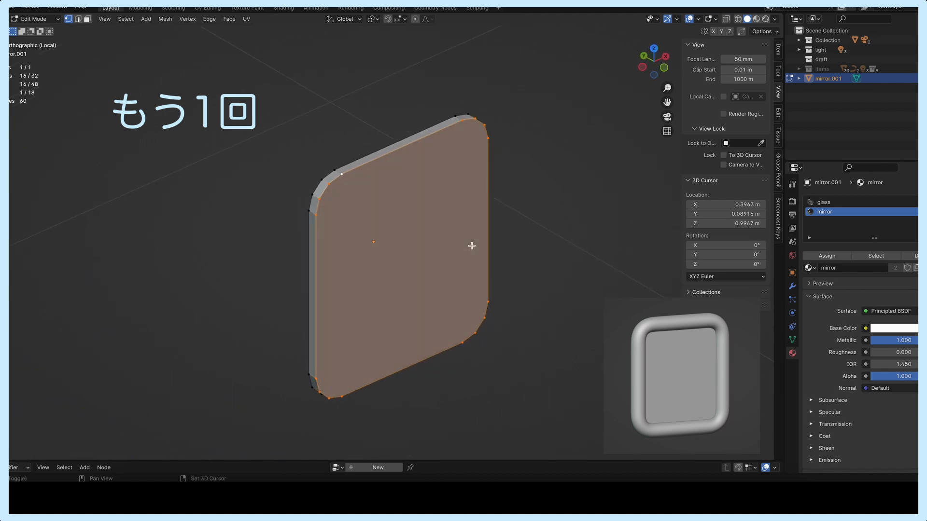
key(shift+d)
right_click(472, 246)
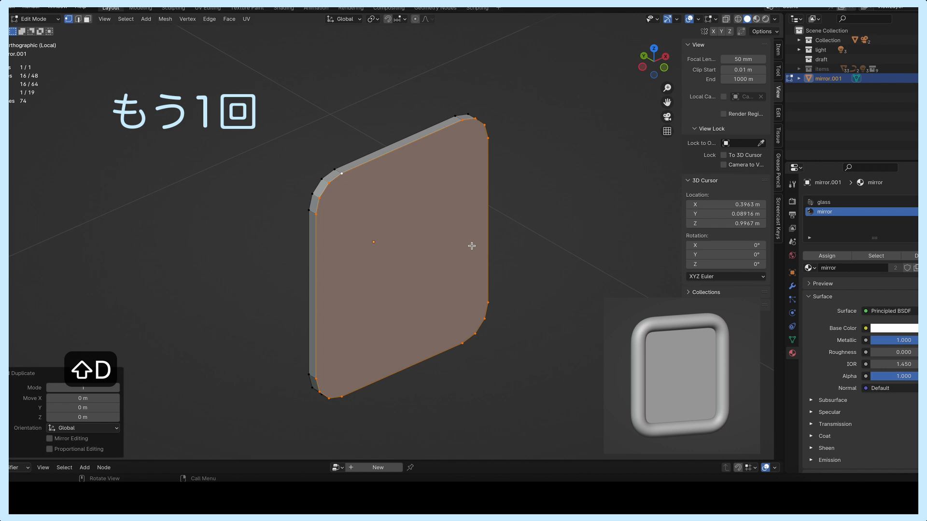
key(p)
click(471, 244)
key(Tab)
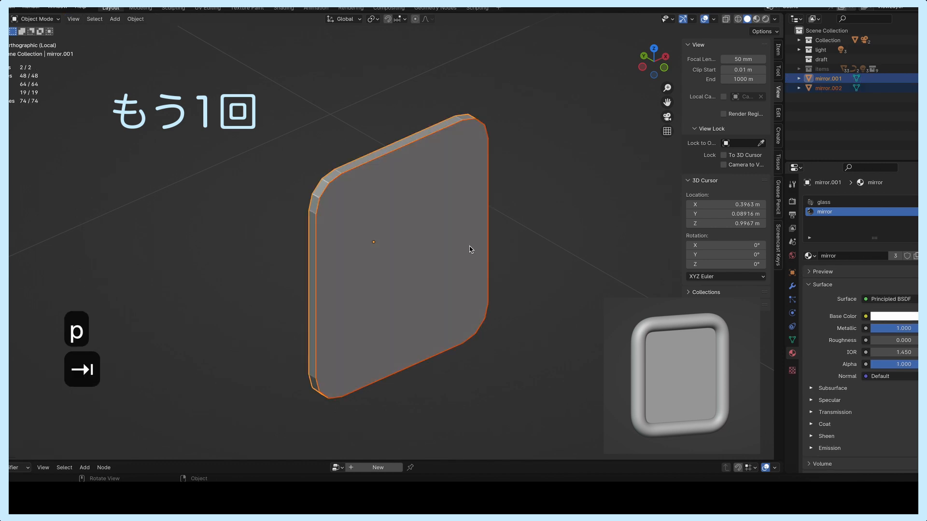
- Select the separated face object mirror.002 and hide the original panel mirror.001
click(828, 90)
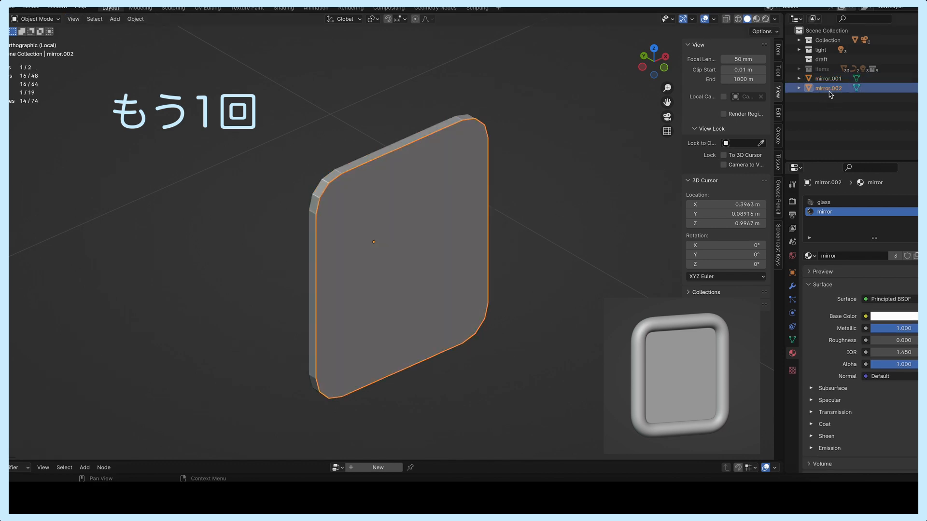
click(921, 79)
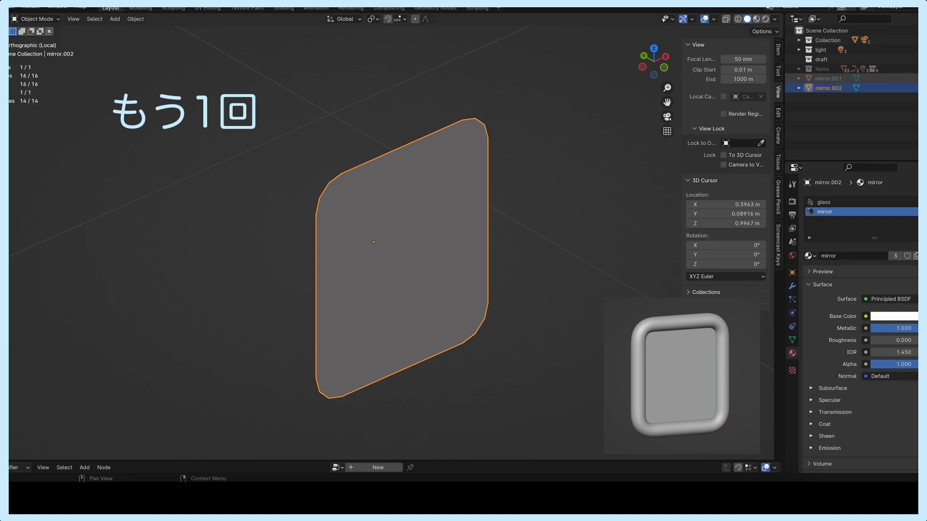
click(921, 79)
click(921, 79)
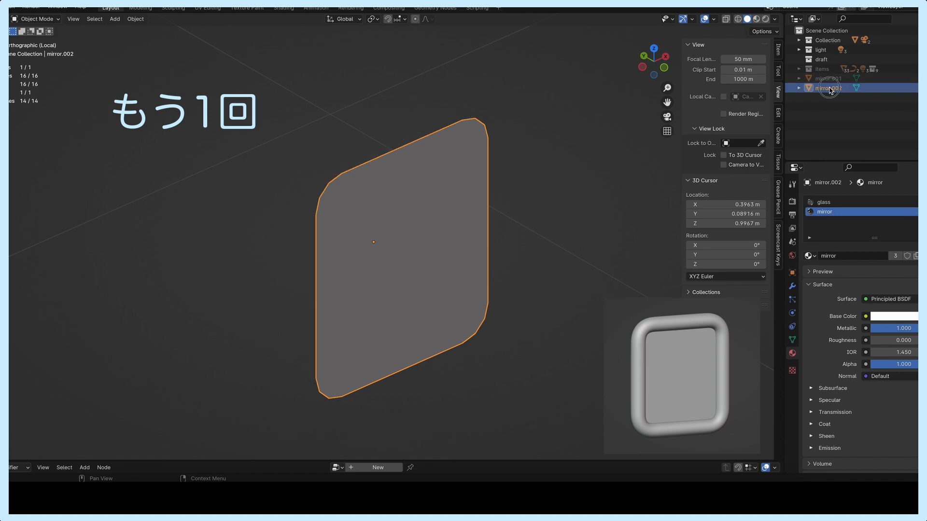
- Delete only the face of mirror.002, keeping its rounded outline of edges, and return to object mode
key(Tab)
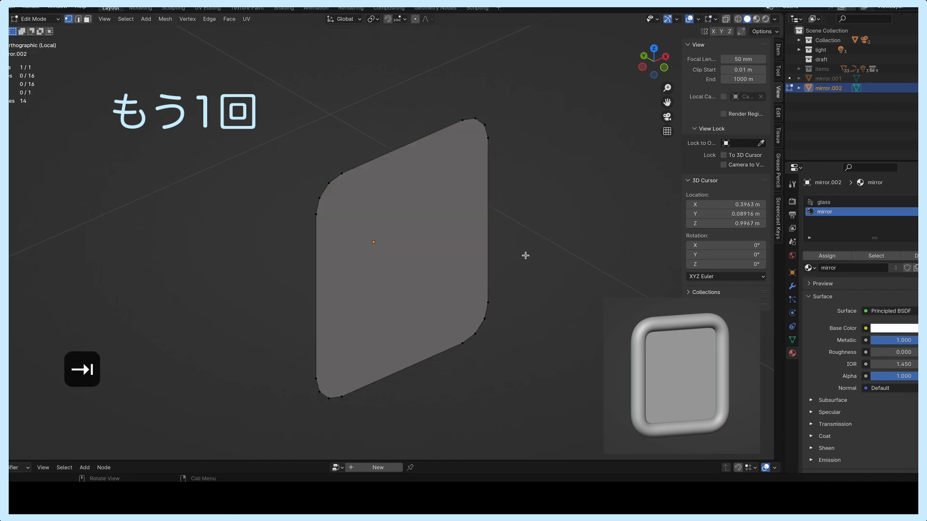
key(a)
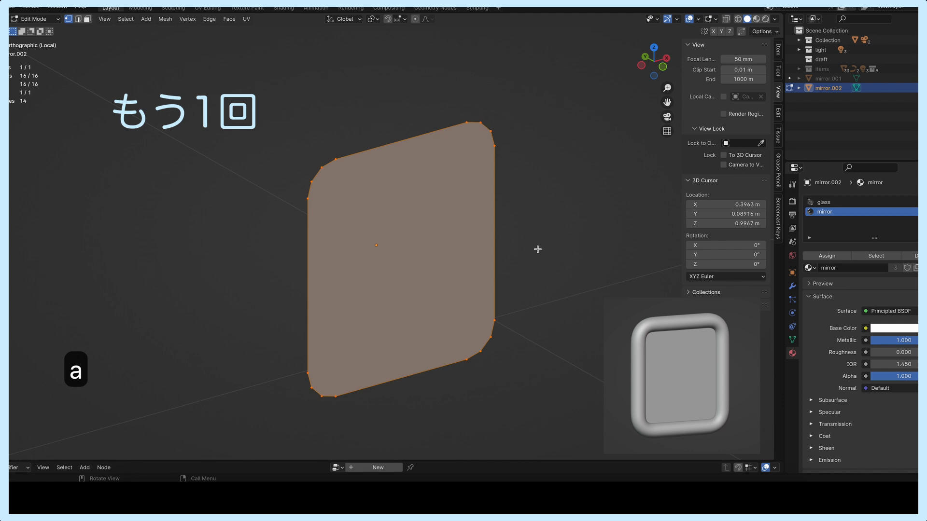
key(x)
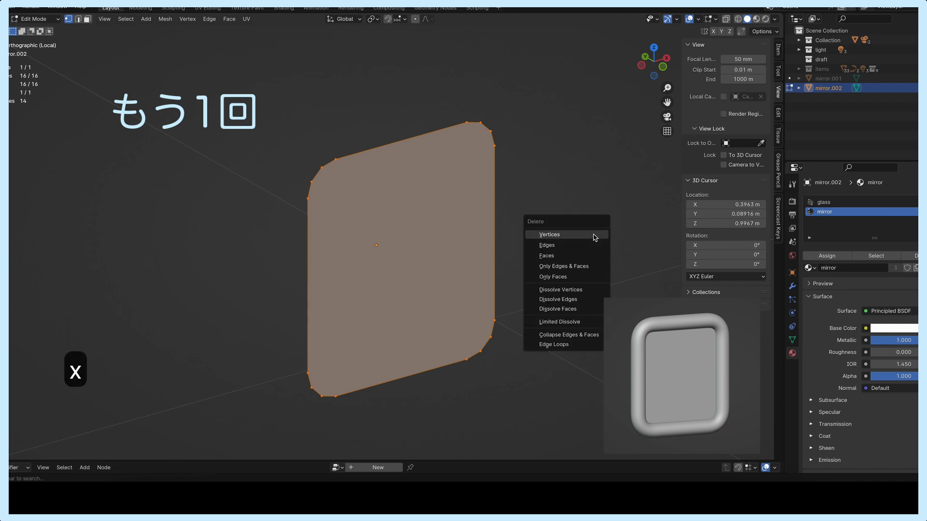
click(580, 275)
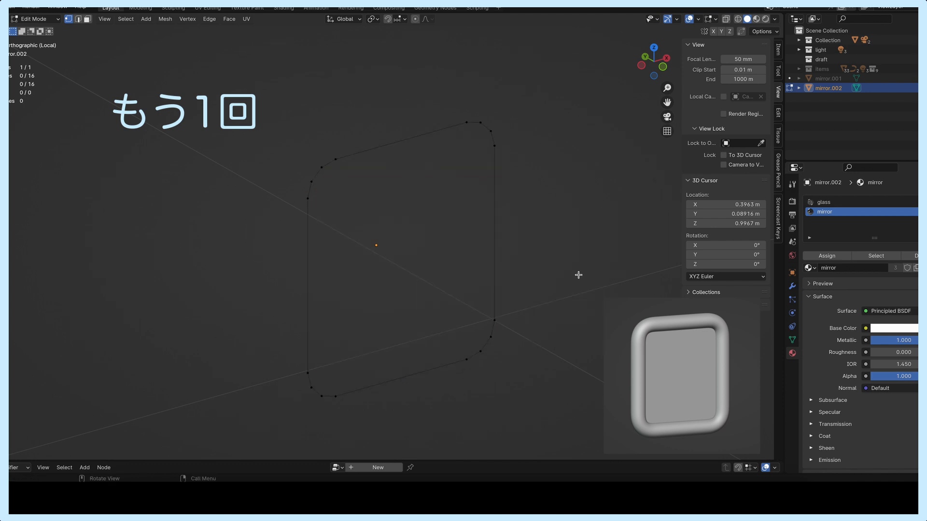
key(Tab)
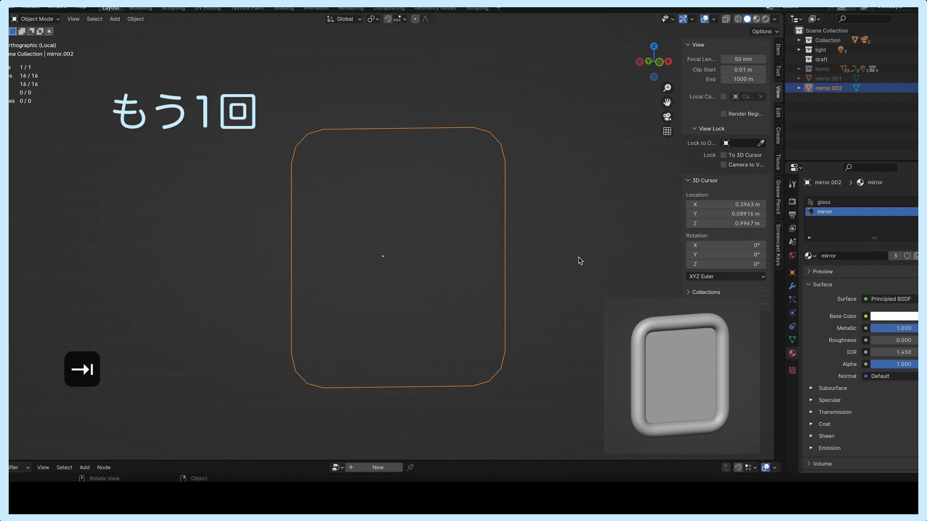
mouse_move(580, 262)
middle_down()
mouse_move(596, 281)
mouse_move(591, 258)
middle_up()
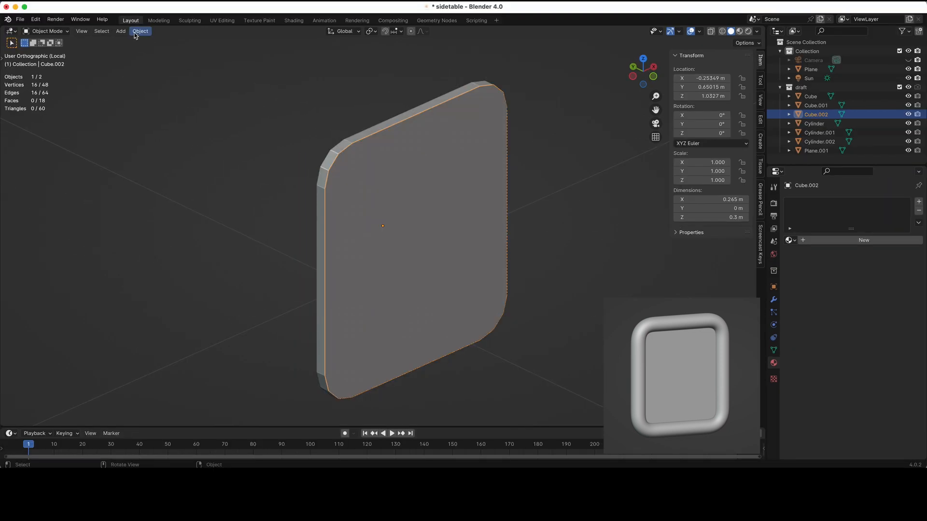
- Convert the outline object Cube.002 to a curve and view the Quick Favorites conversion entry
click(140, 31)
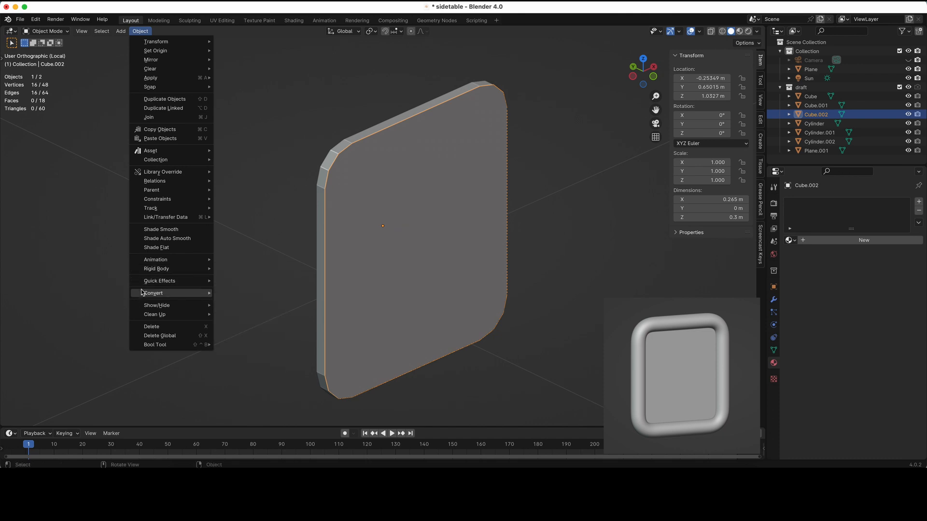
mouse_move(145, 294)
click(234, 293)
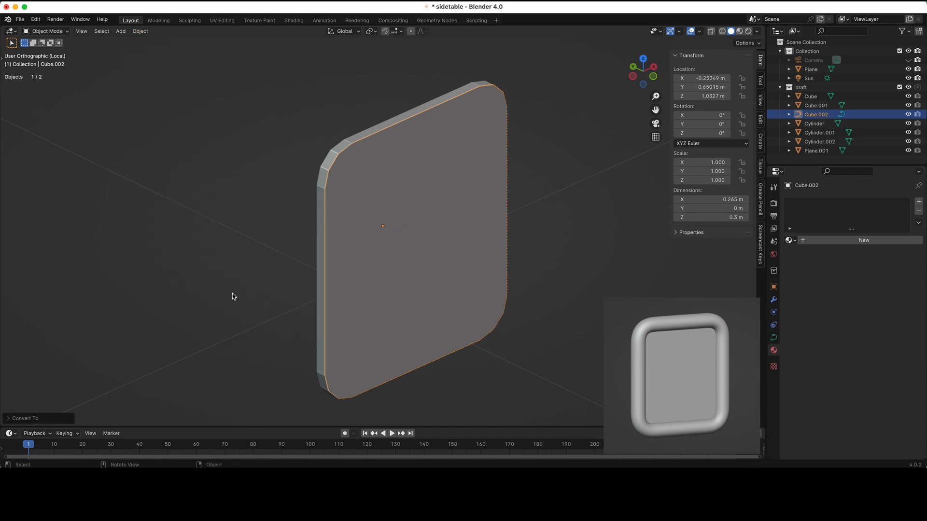
key(q)
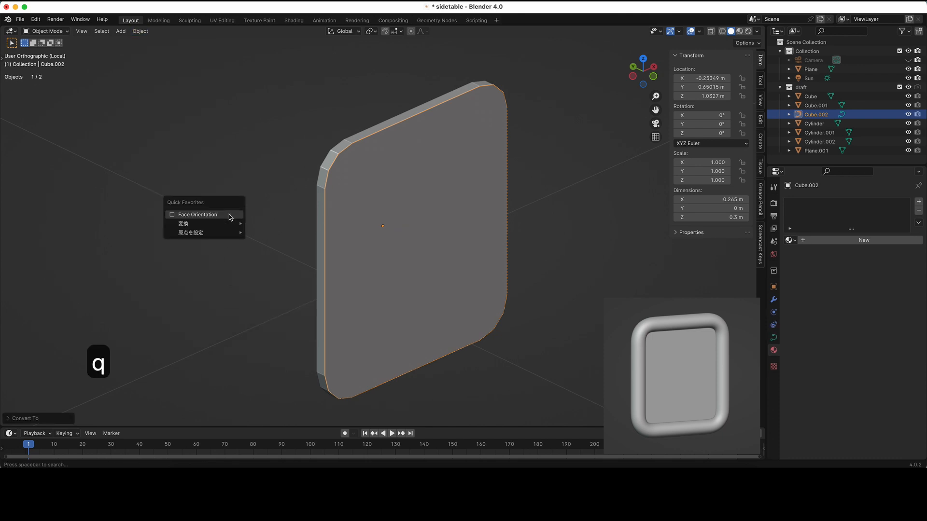
mouse_move(230, 224)
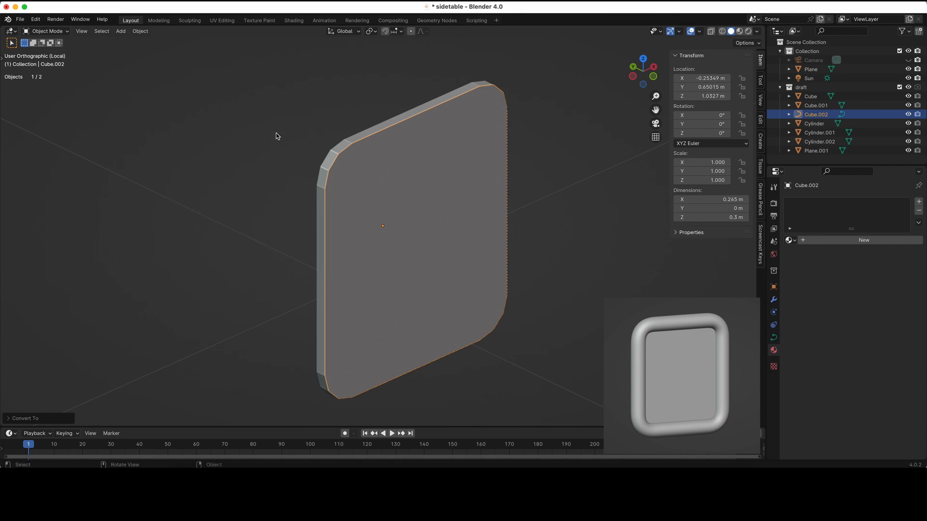
- Switch to the front view and set the preview resolution of the outline curve Cube.002 to 1
key(1)
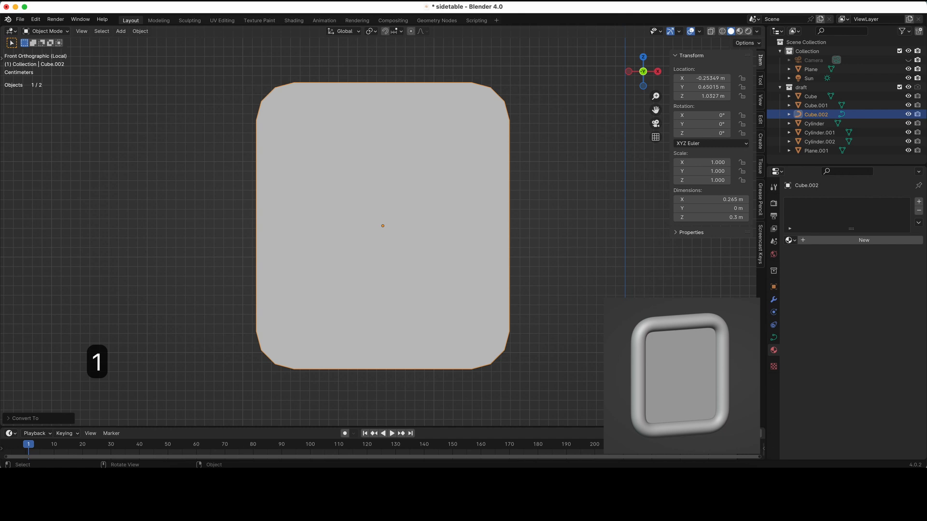
click(774, 337)
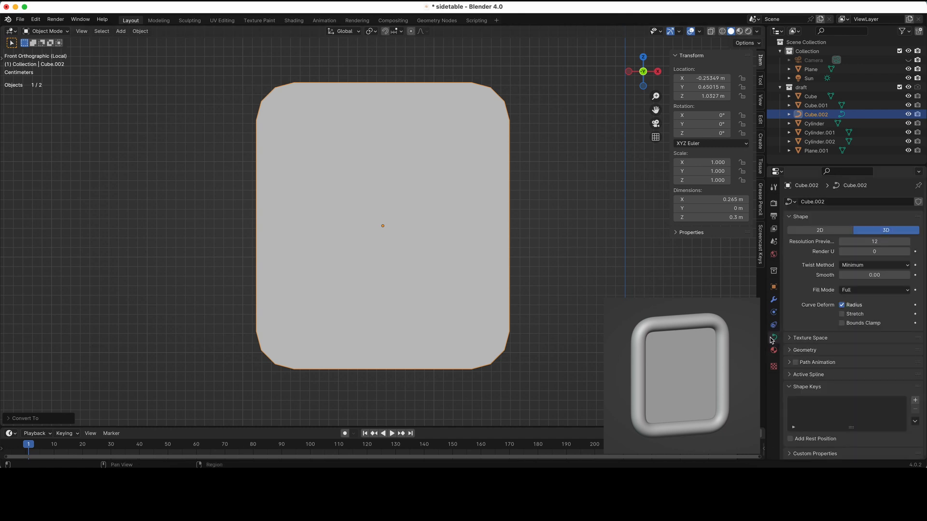
click(858, 241)
text(1)
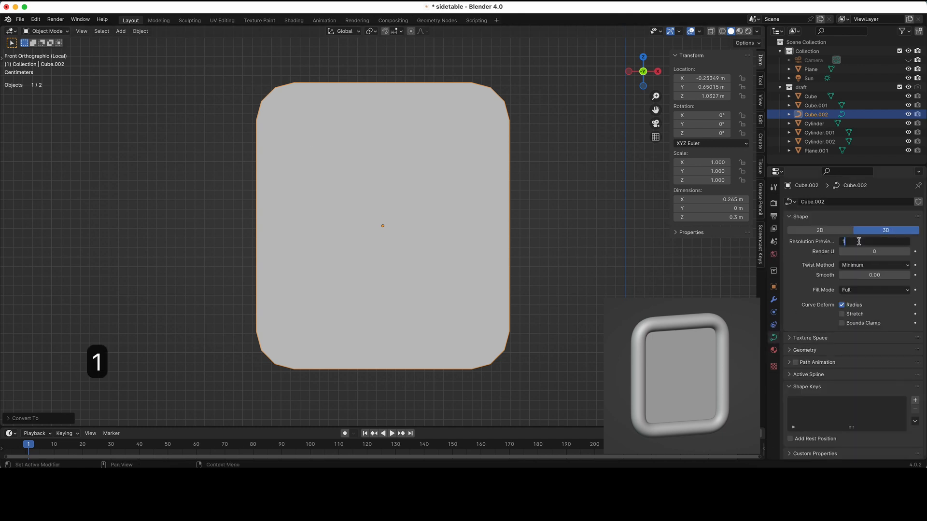
key(Return)
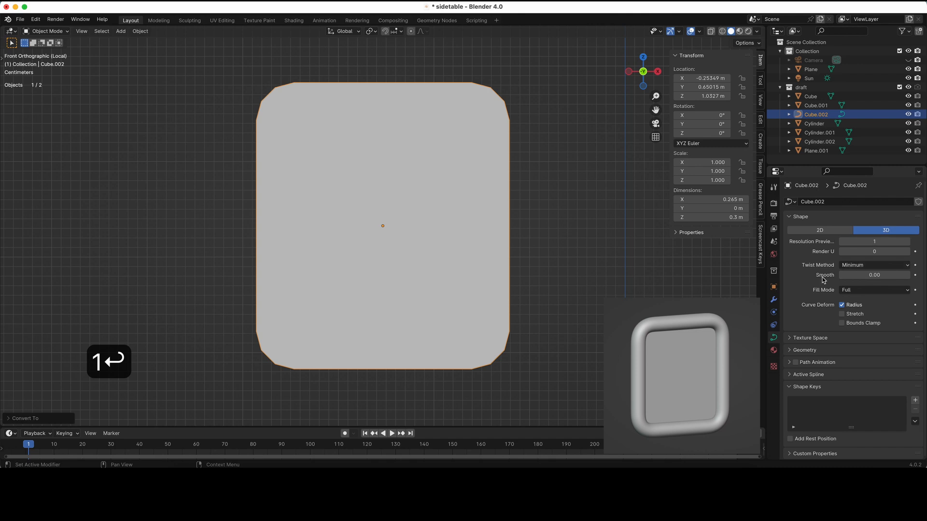
- Give the outline curve a round bevel with a depth of 0.022 m and inspect the tubular frame from several sides
click(801, 350)
scroll(801, 350, down, 2)
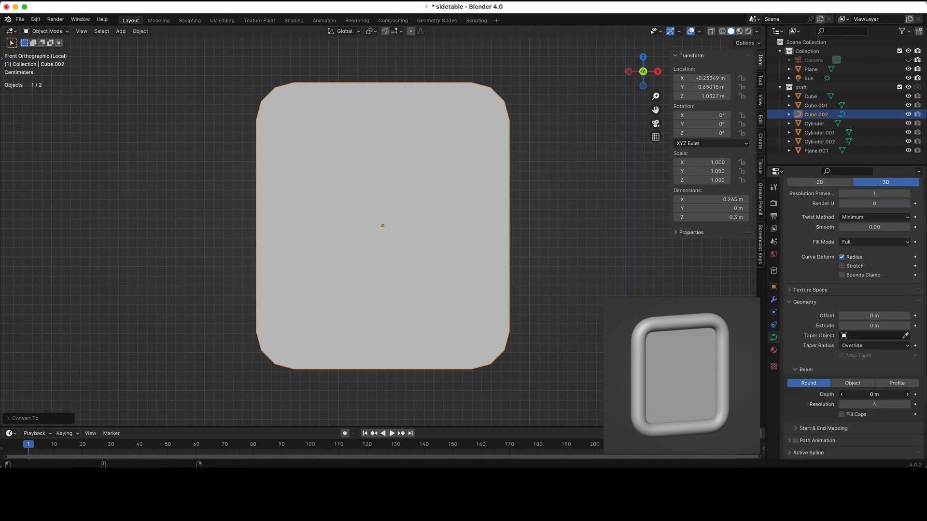
drag(874, 394, 922, 394)
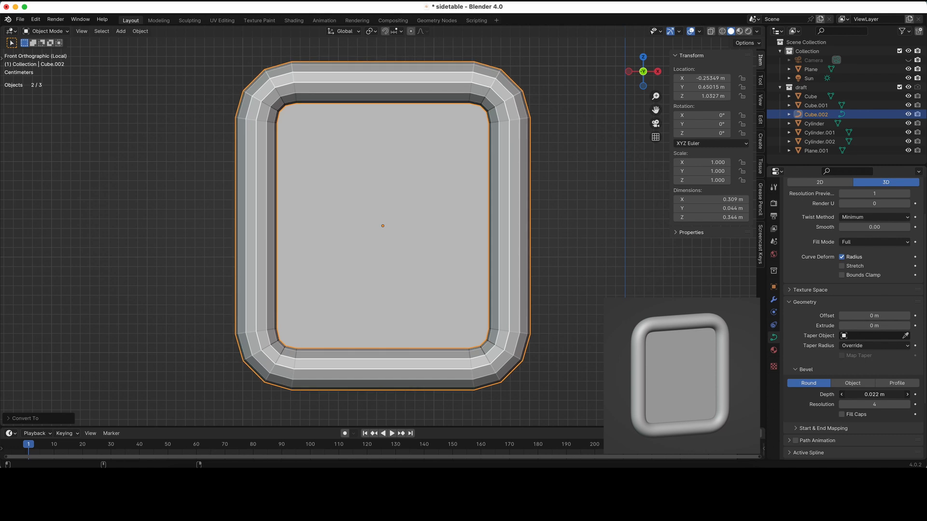
scroll(565, 307, up, 10)
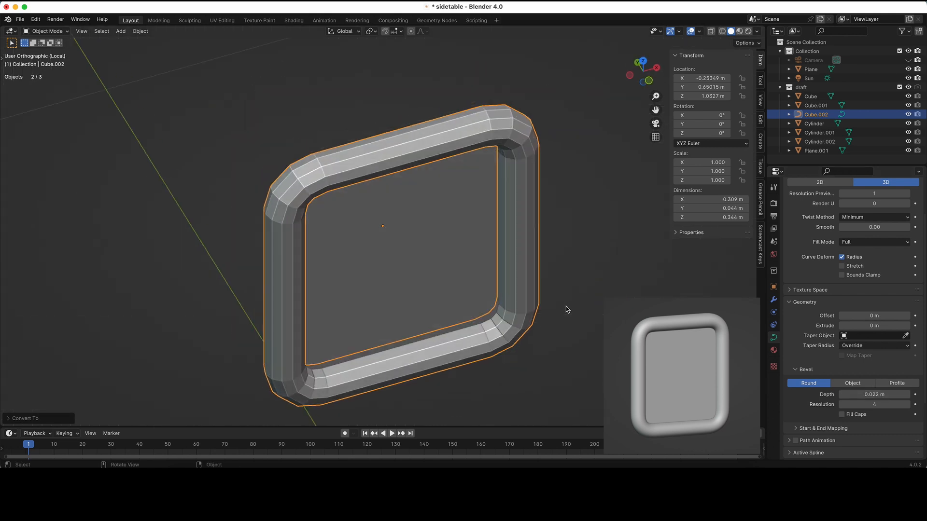
scroll(565, 307, left, 10)
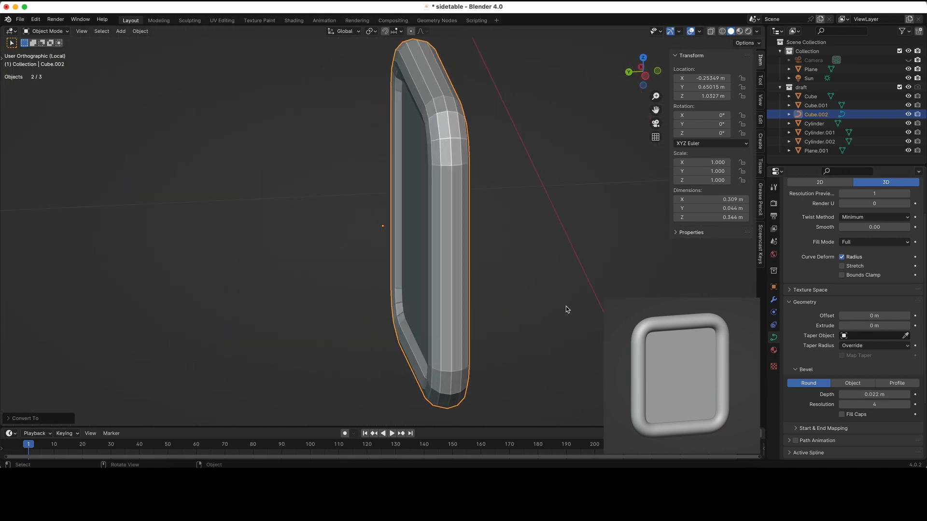
scroll(566, 309, left, 10)
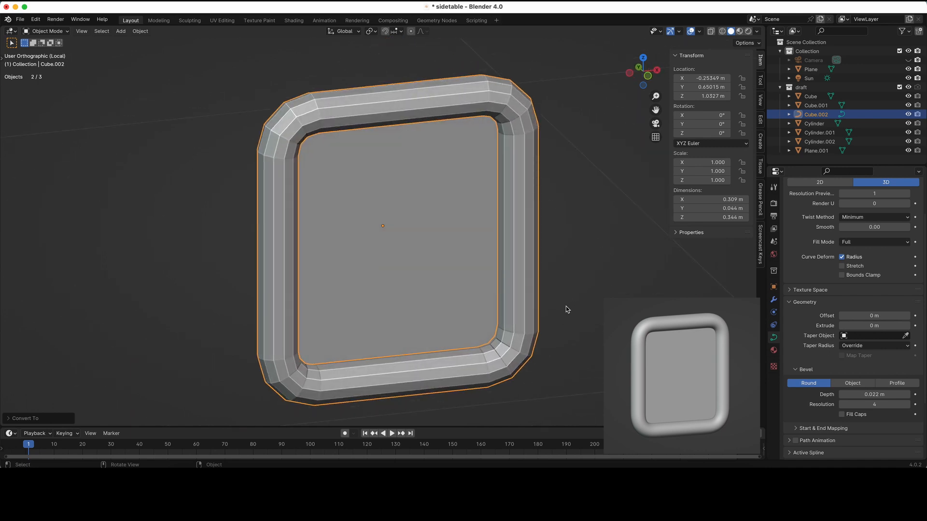
- Add a level 2 Subdivision modifier to the tubular frame and view it from the front
key(ctrl+2)
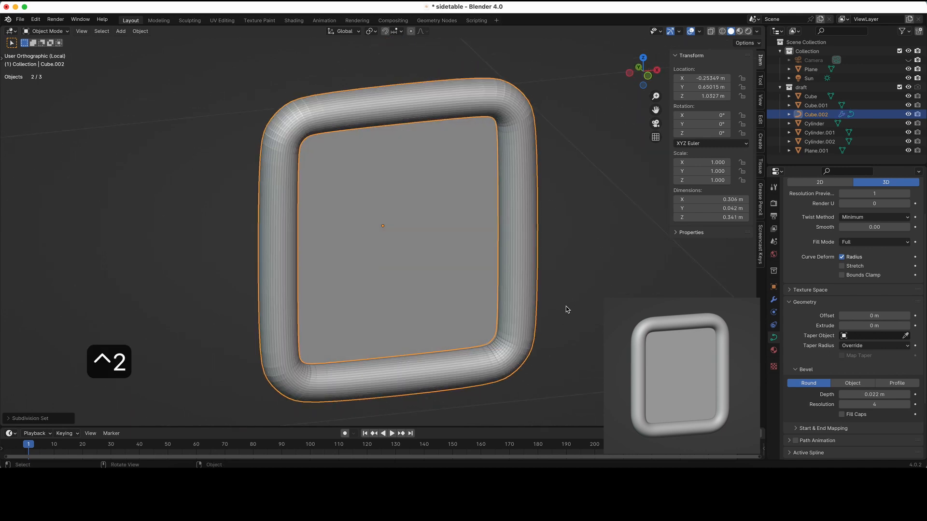
click(773, 300)
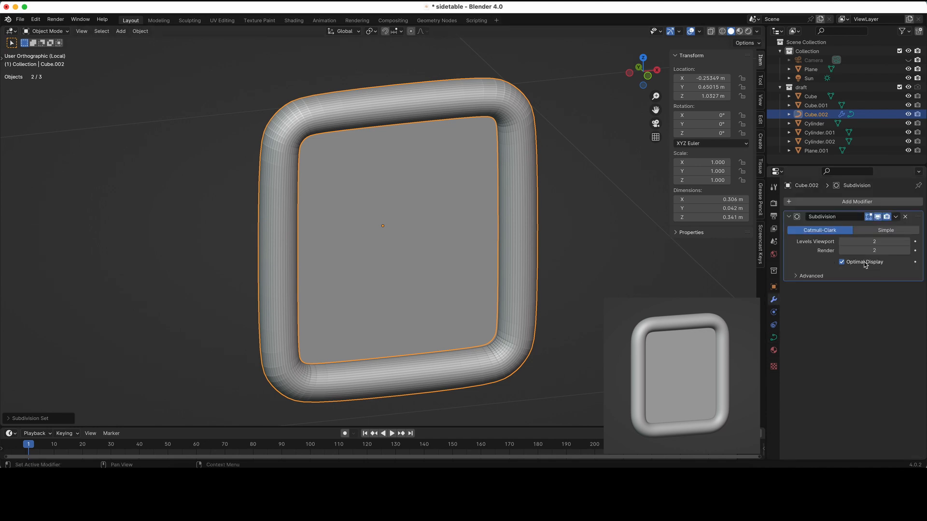
key(1)
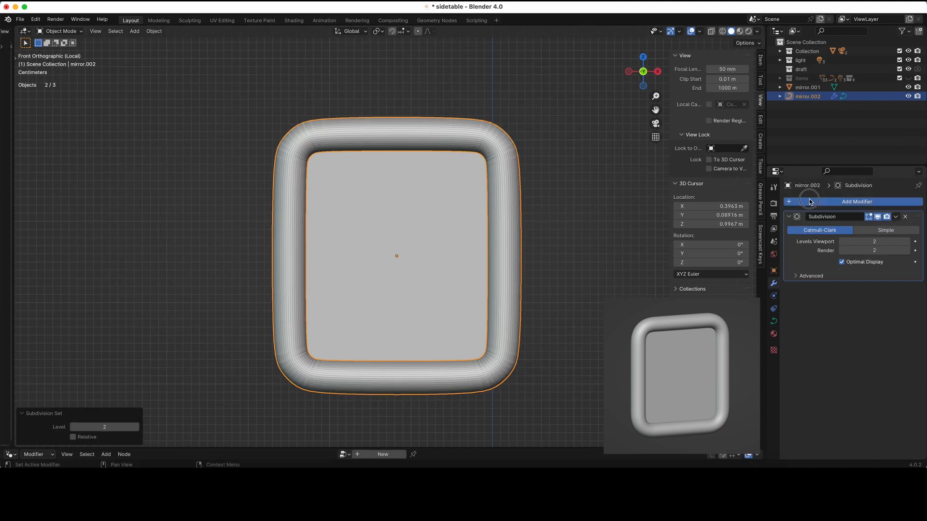
click(810, 201)
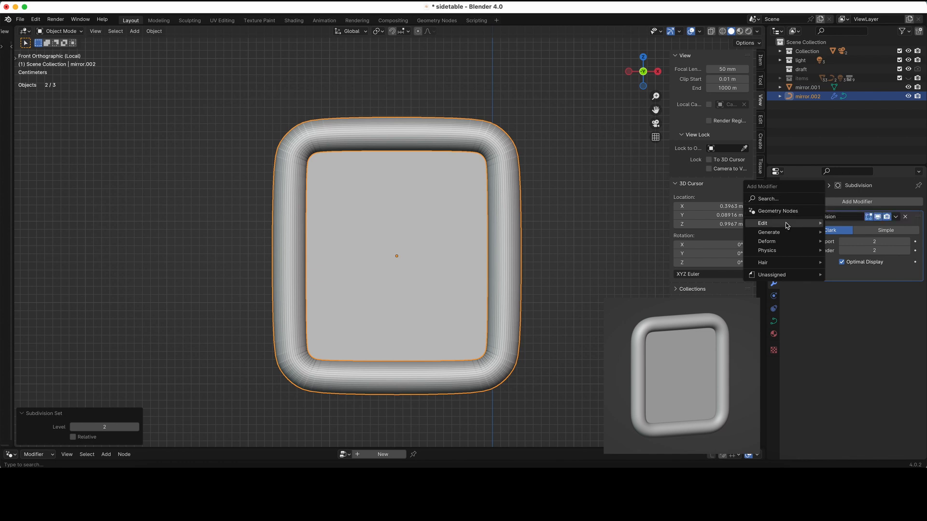
mouse_move(777, 235)
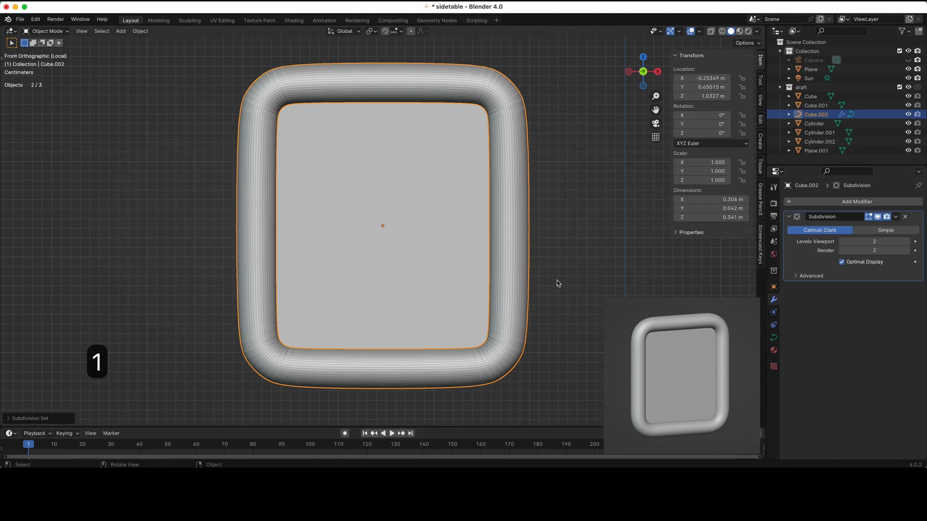
- Subdivide the straight top segment of the frame's outline curve with 2 cuts
key(Tab)
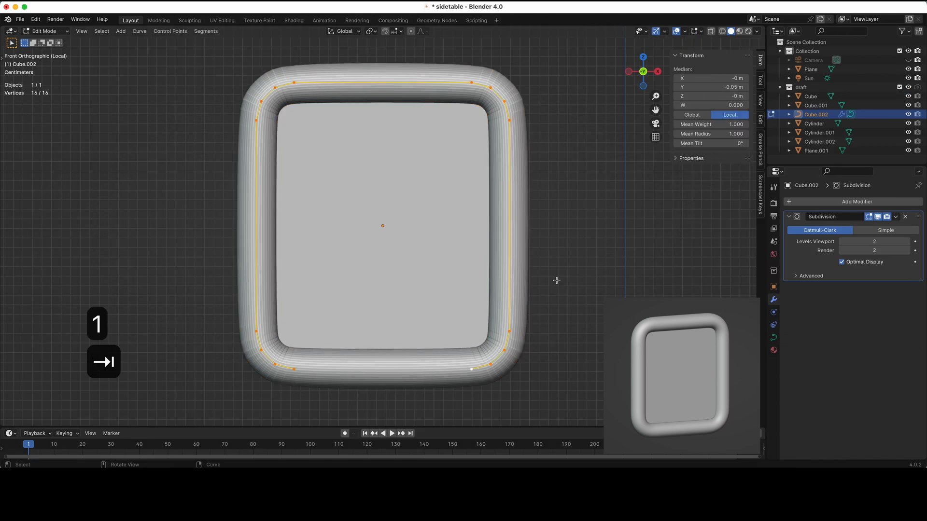
drag(289, 76, 466, 127)
right_click(437, 177)
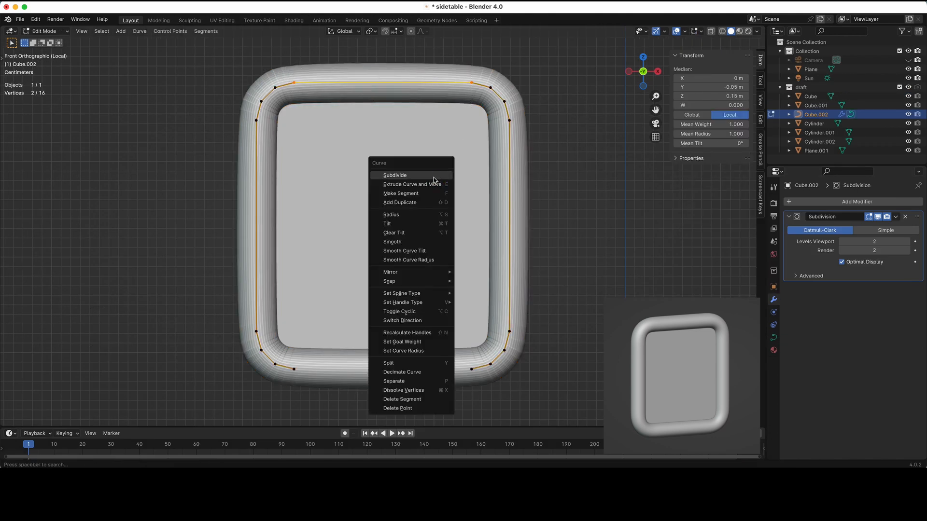
click(411, 177)
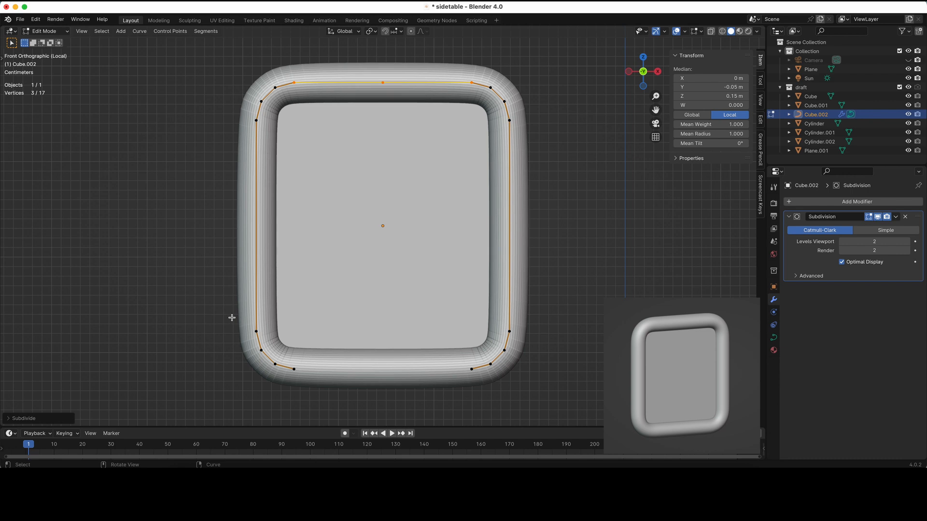
click(29, 420)
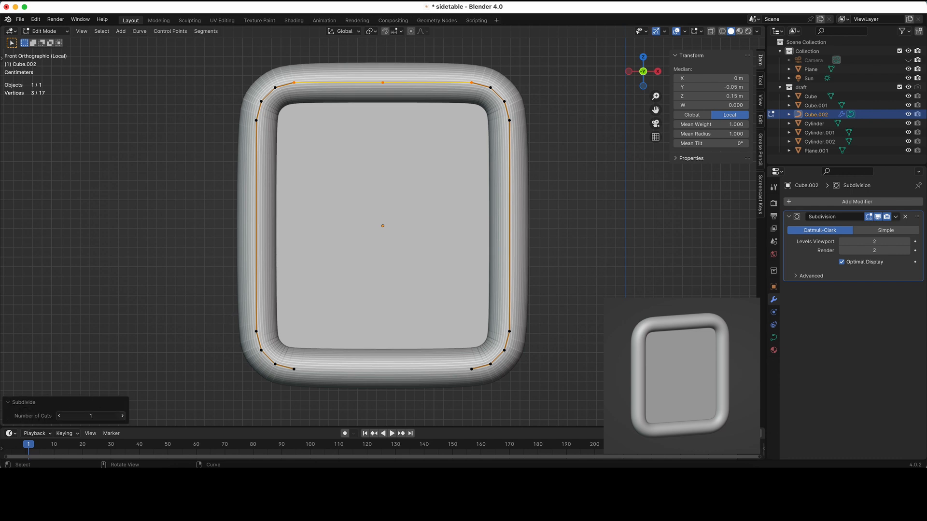
click(122, 416)
- Subdivide the straight bottom segment between the curve's two lower corners with 2 cuts
click(296, 370)
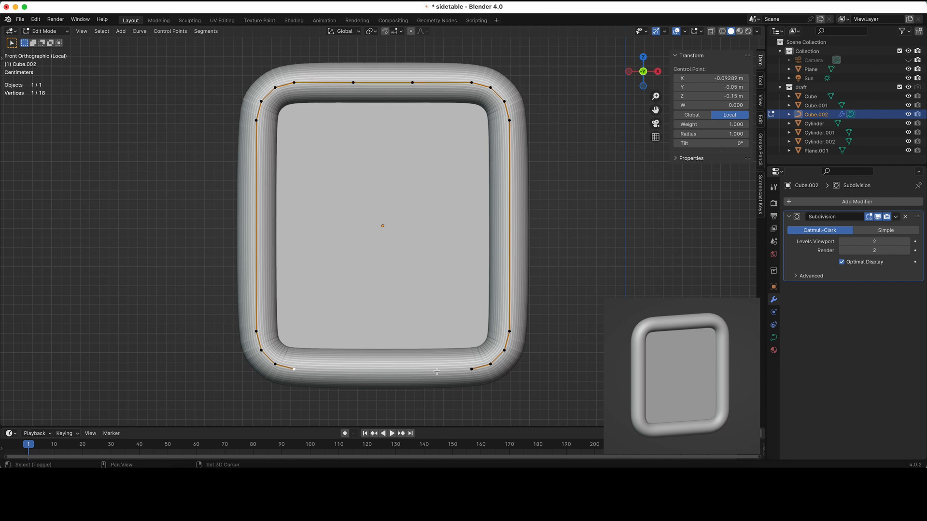
right_click(475, 373)
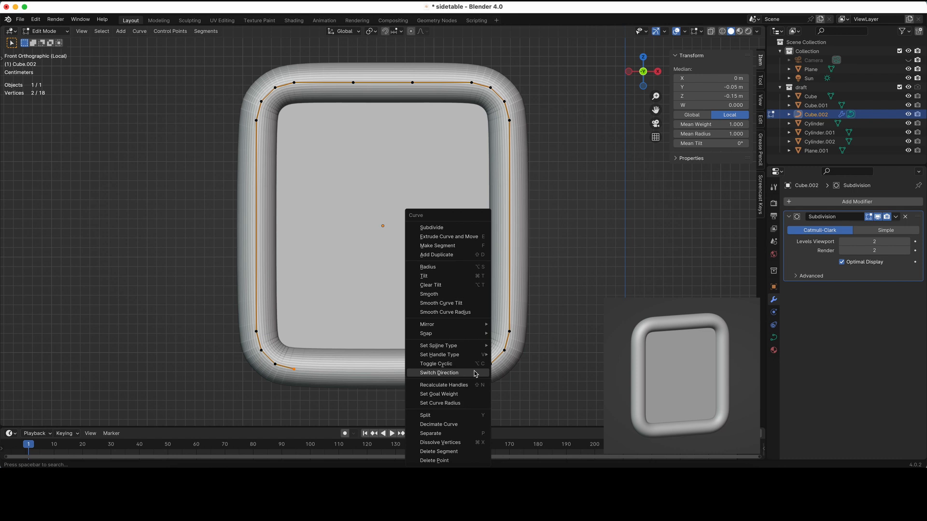
click(431, 227)
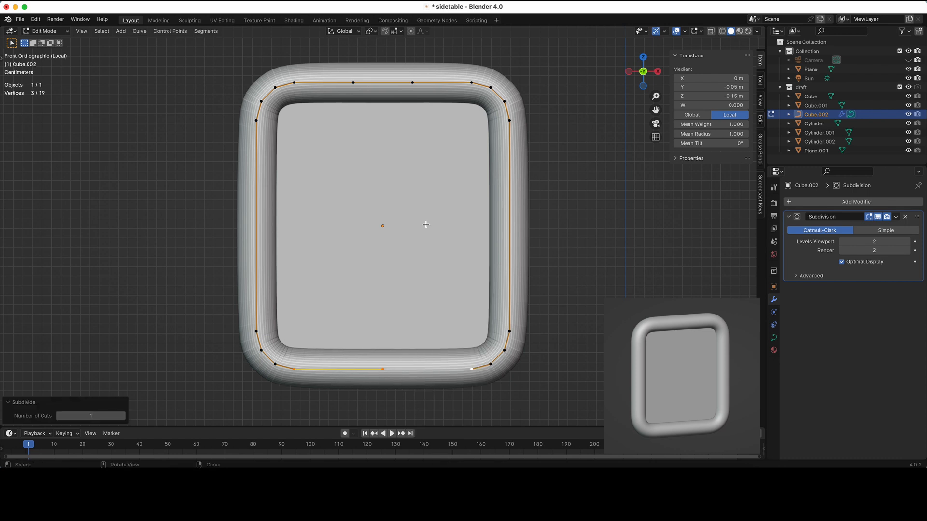
click(122, 416)
- Scale the four new points on the top and bottom segments along X by about 2.306, toward the corners
drag(344, 365, 424, 383)
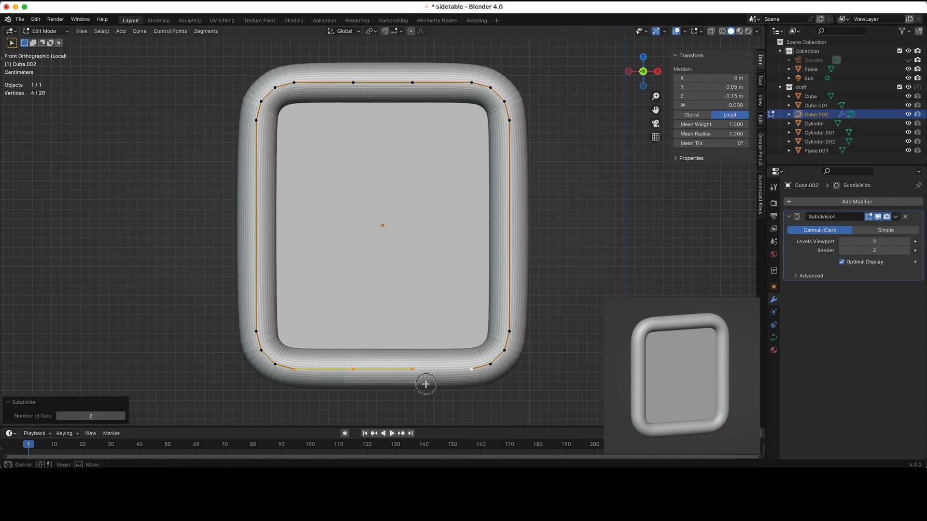
key(c)
shift+drag(385, 86, 445, 126)
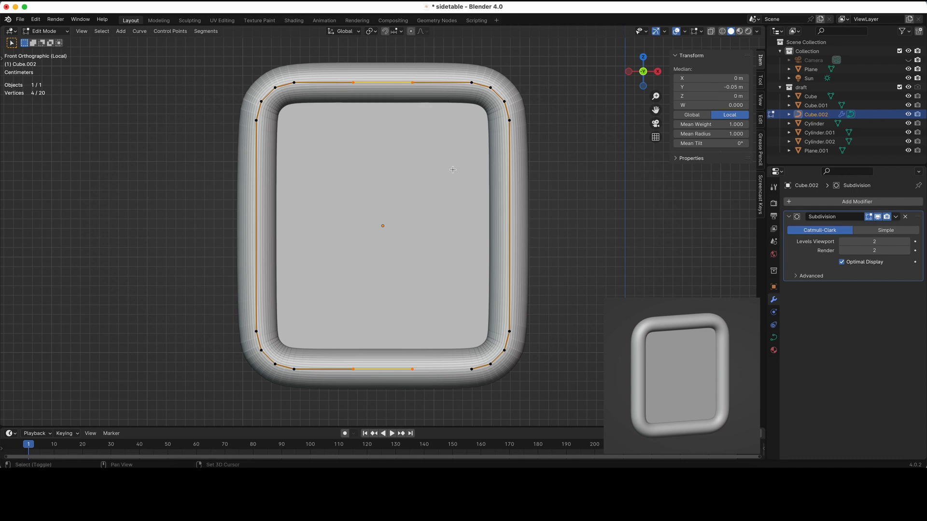
key(s)
key(x)
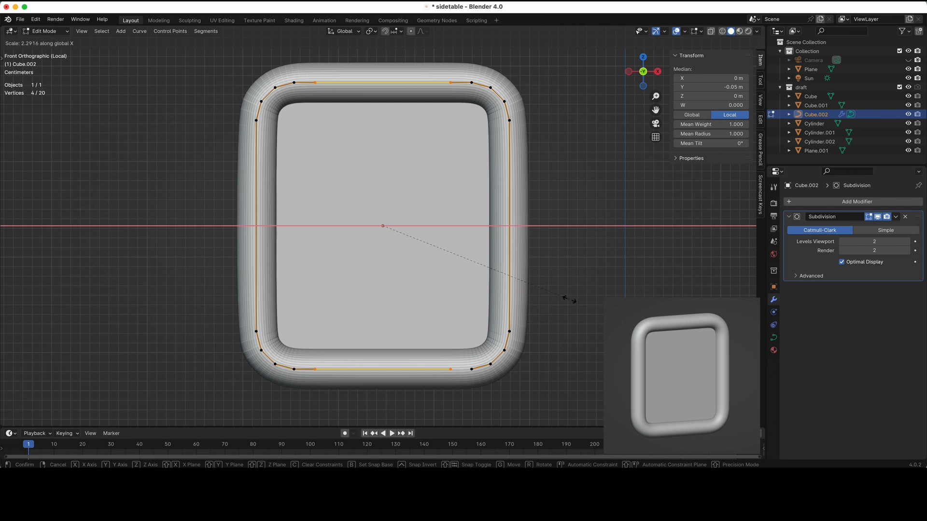
click(571, 299)
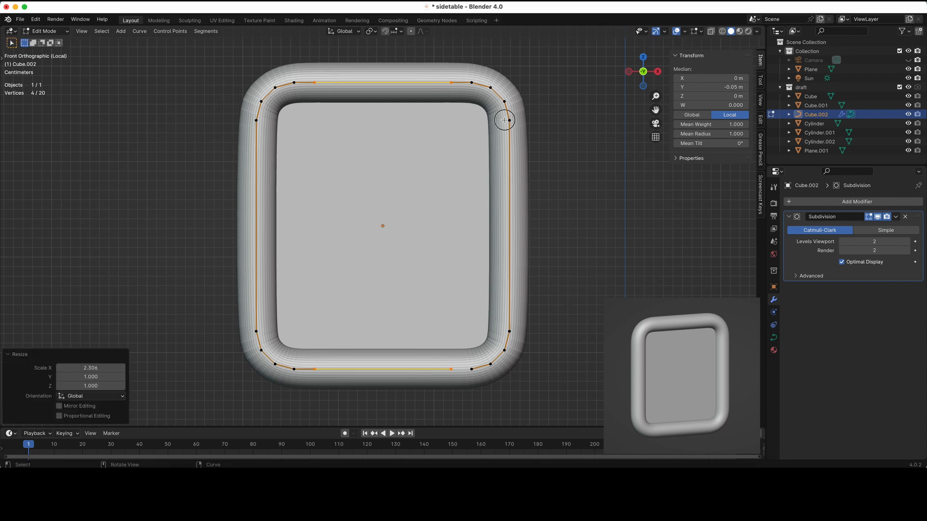
- Subdivide the straight right and left side segments of the outline curve with 2 cuts each
drag(502, 117, 533, 337)
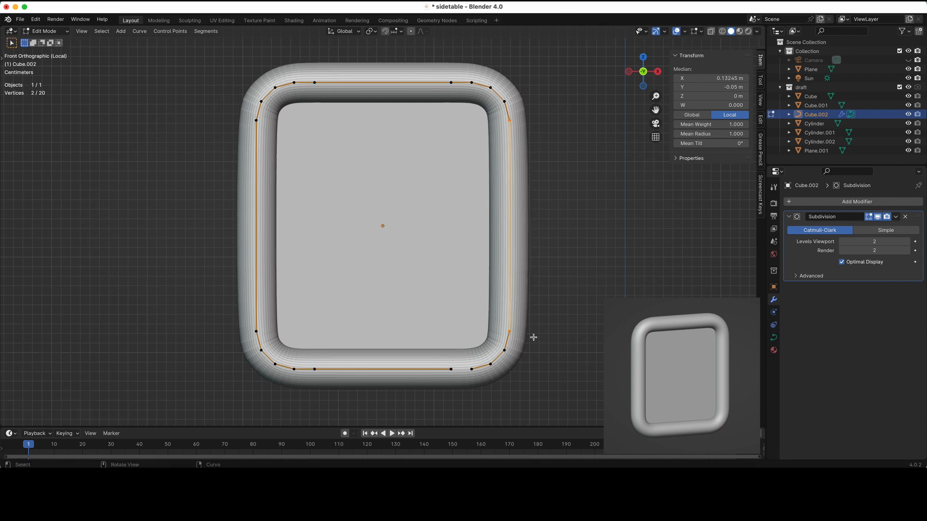
right_click(557, 276)
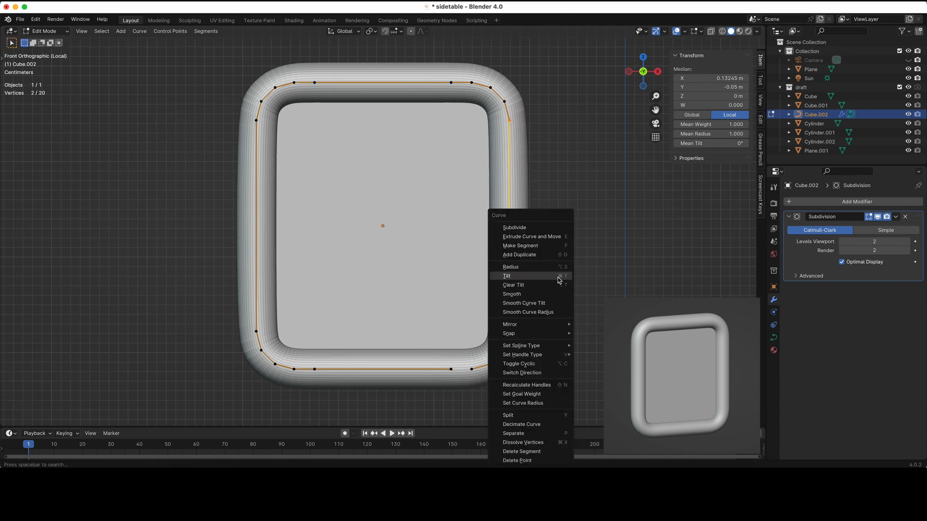
click(537, 226)
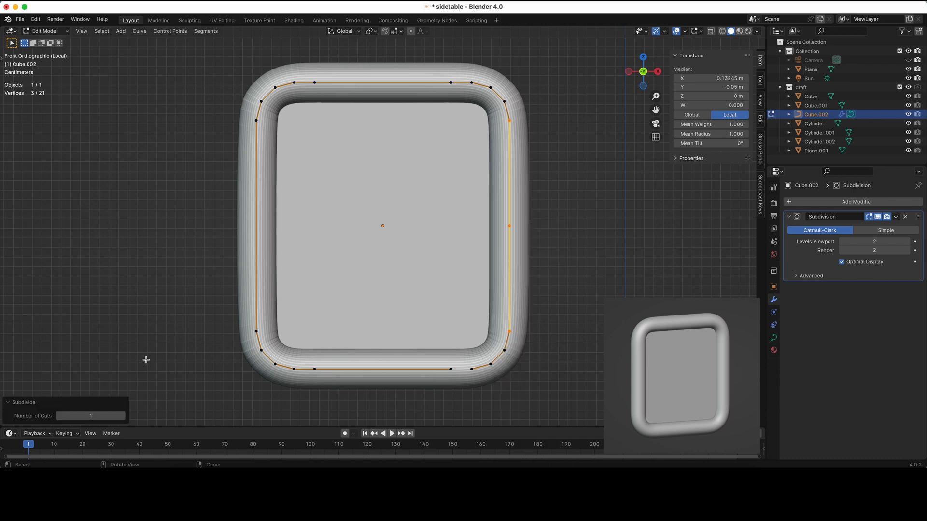
click(122, 416)
drag(263, 117, 196, 342)
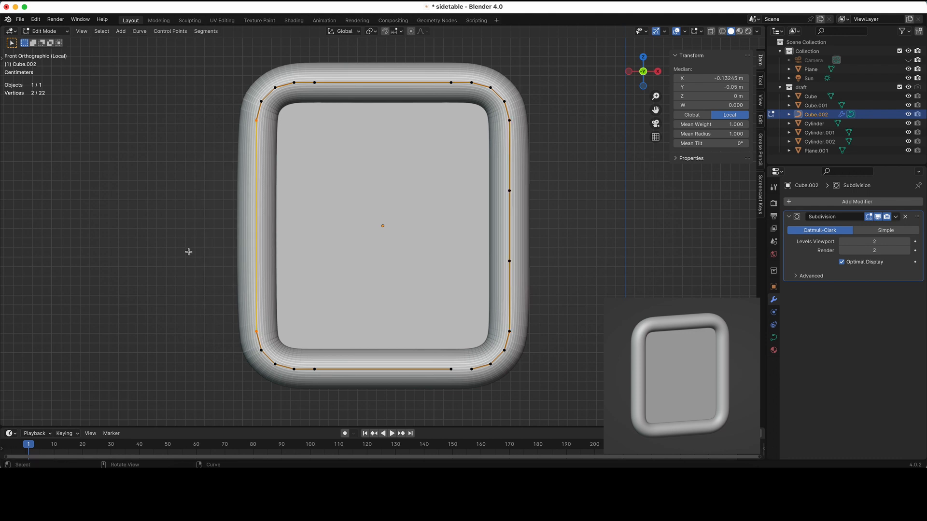
right_click(190, 203)
click(187, 202)
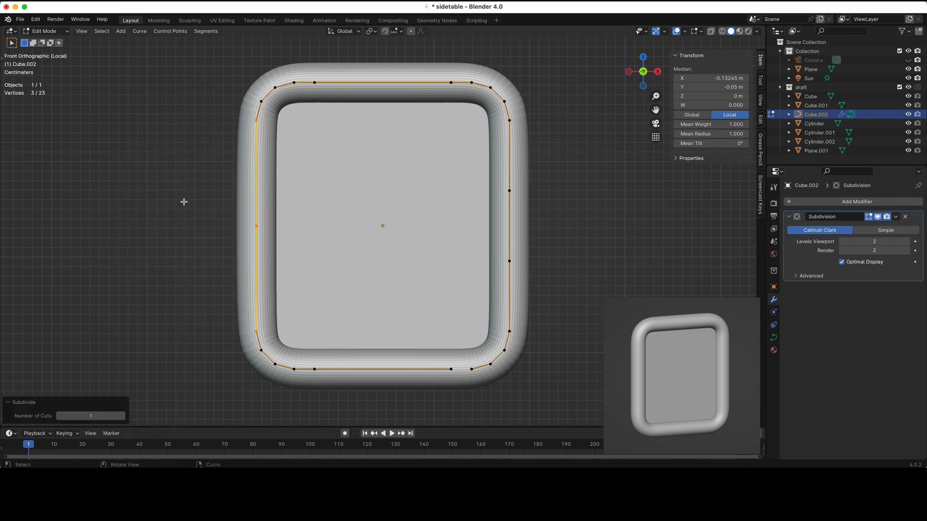
click(122, 415)
- Scale the four new side points along Z by about 2.388, toward the corners, and return to Object Mode
drag(192, 180, 321, 276)
shift+drag(468, 159, 573, 284)
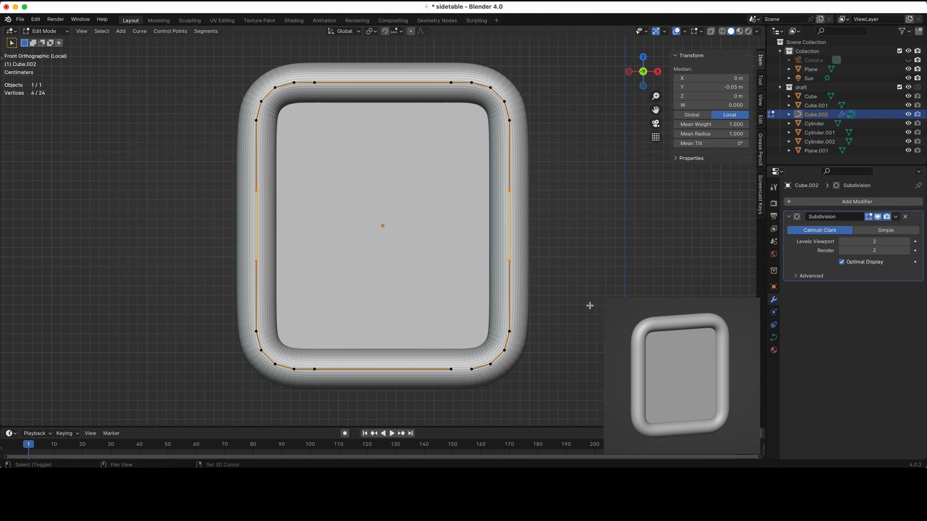
key(s)
key(z)
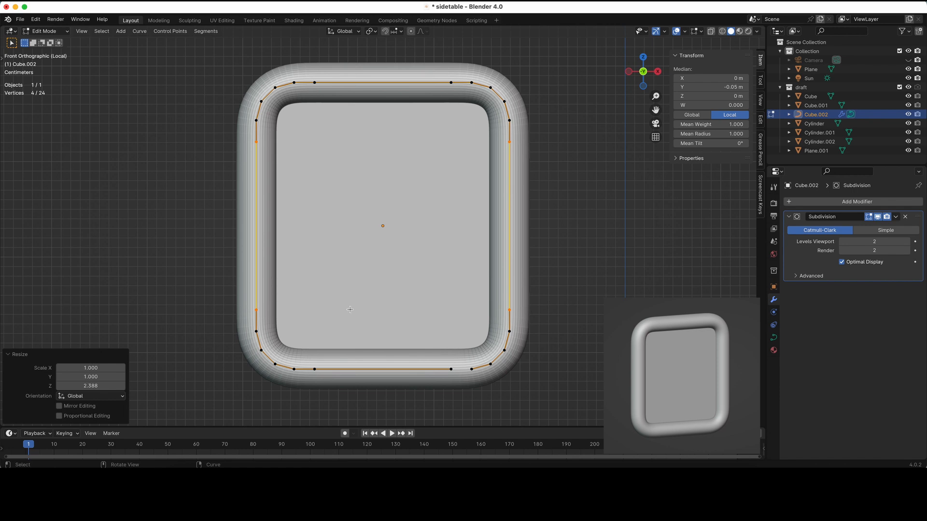
key(Tab)
- Apply Shade Smooth to the tubular mirror frame and inspect it from several angles
right_click(579, 291)
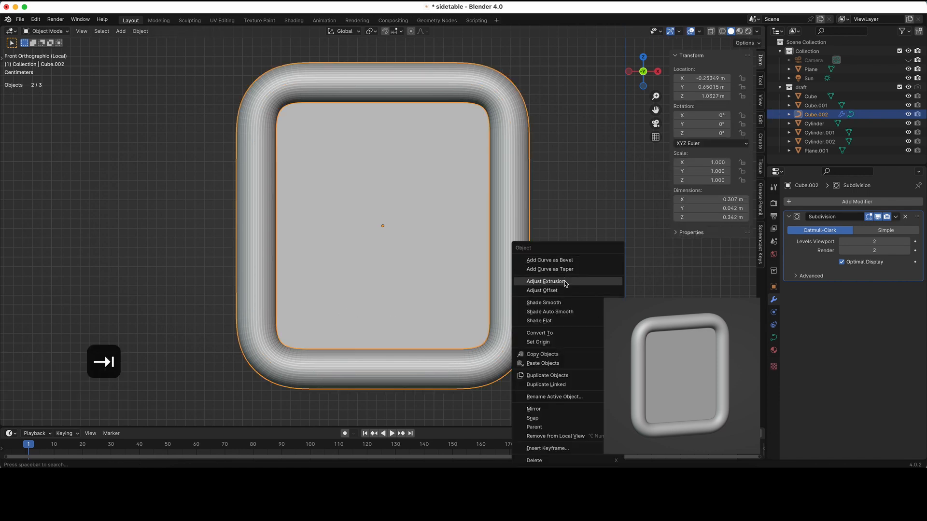
click(560, 303)
scroll(573, 298, left, 5)
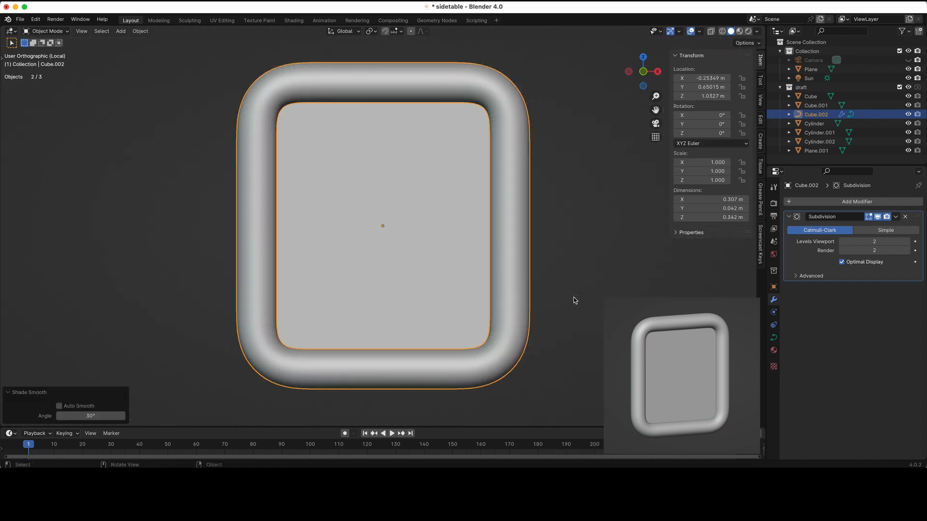
scroll(573, 297, up, 4)
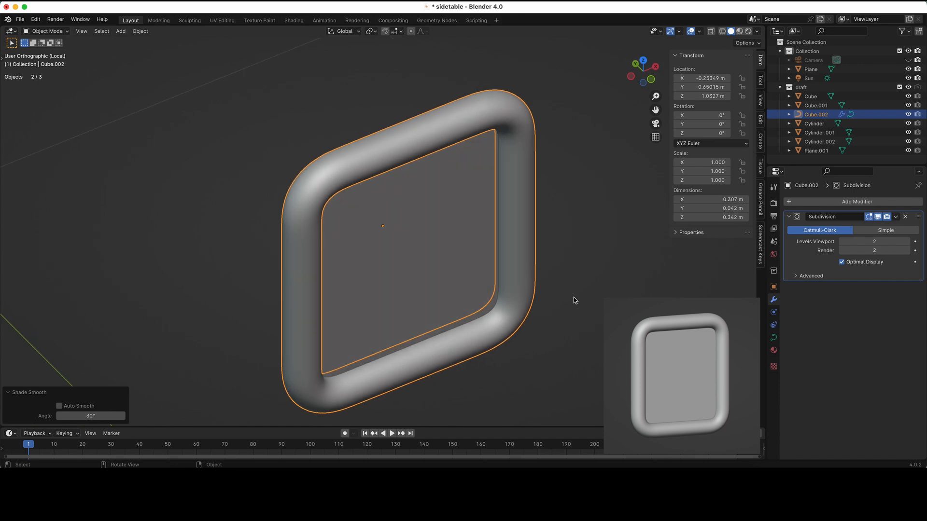
scroll(573, 297, down, 5)
scroll(573, 297, right, 4)
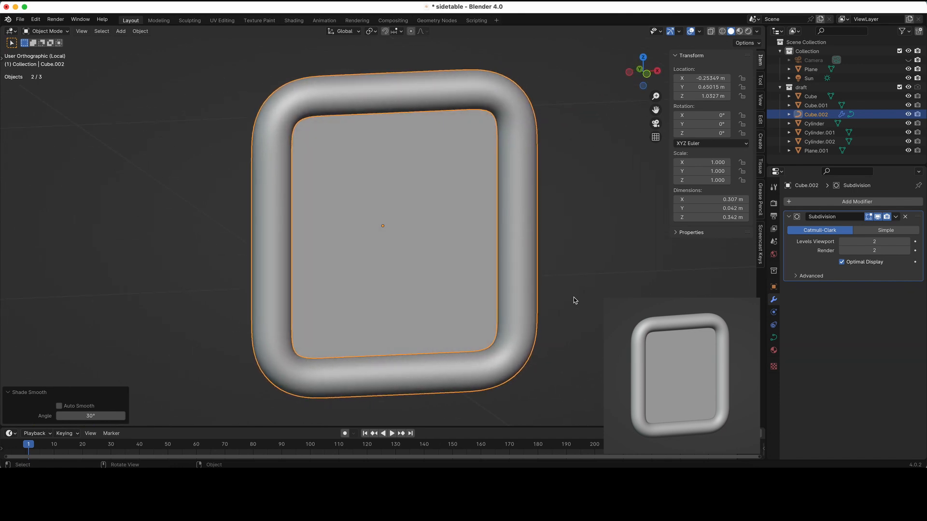
key(q)
click(573, 297)
key(q)
click(574, 298)
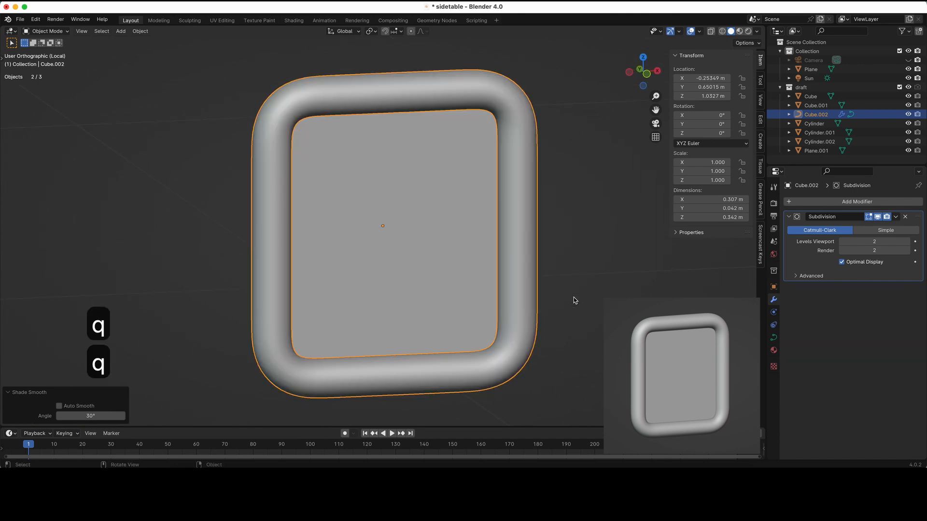
- Move the mirror panel Cube.001 about -0.0028 m along Y in the top view, using X-ray to see it inside the frame
scroll(573, 297, right, 6)
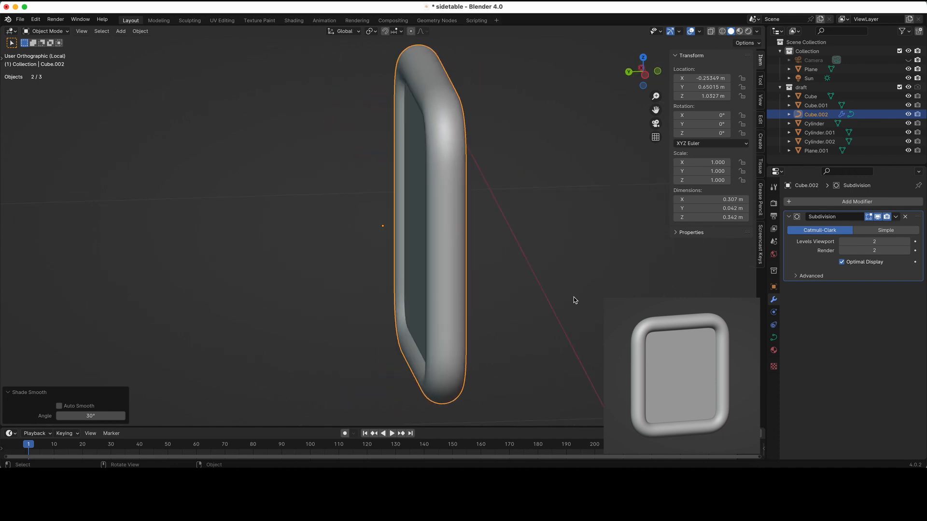
scroll(573, 296, left, 6)
click(398, 237)
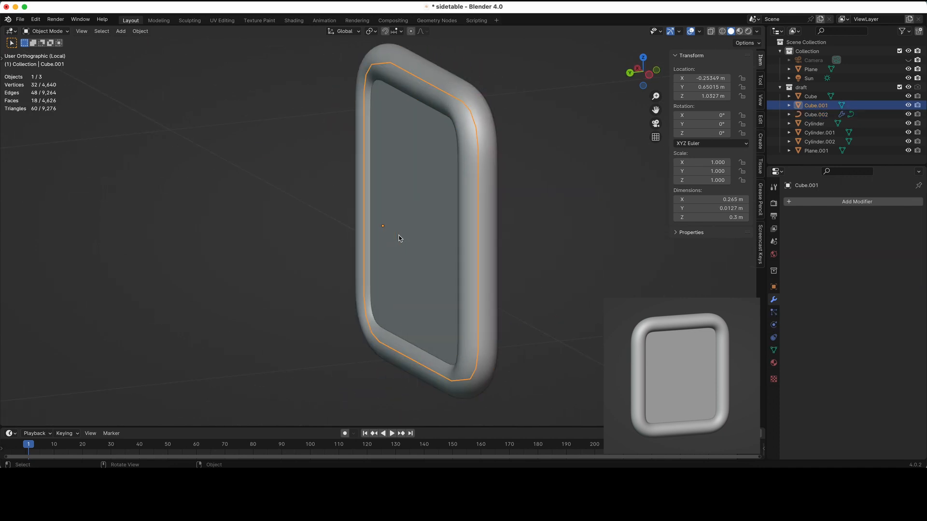
key(KP_7)
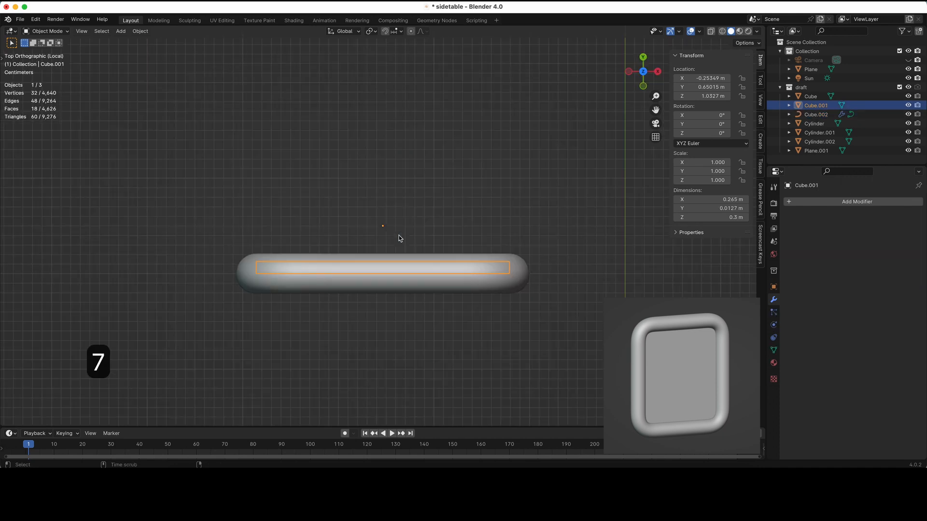
key(alt+z)
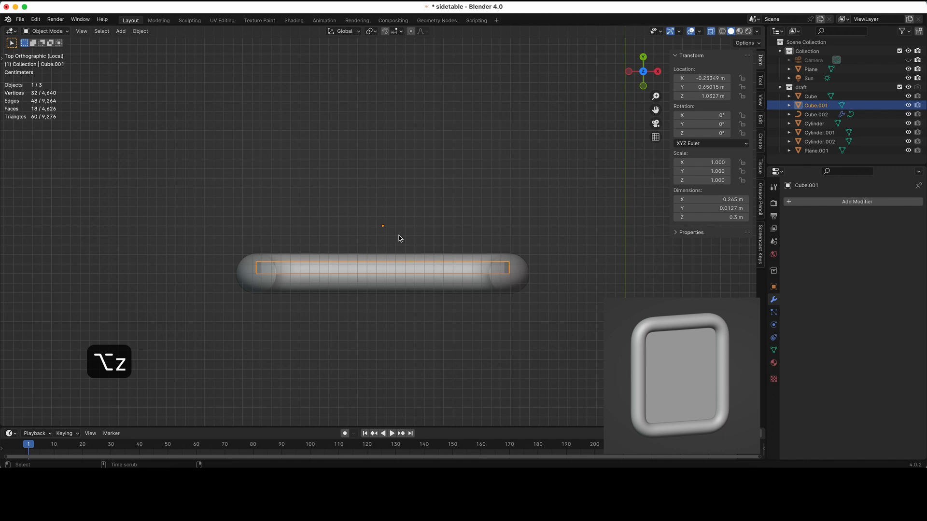
key(g)
key(y)
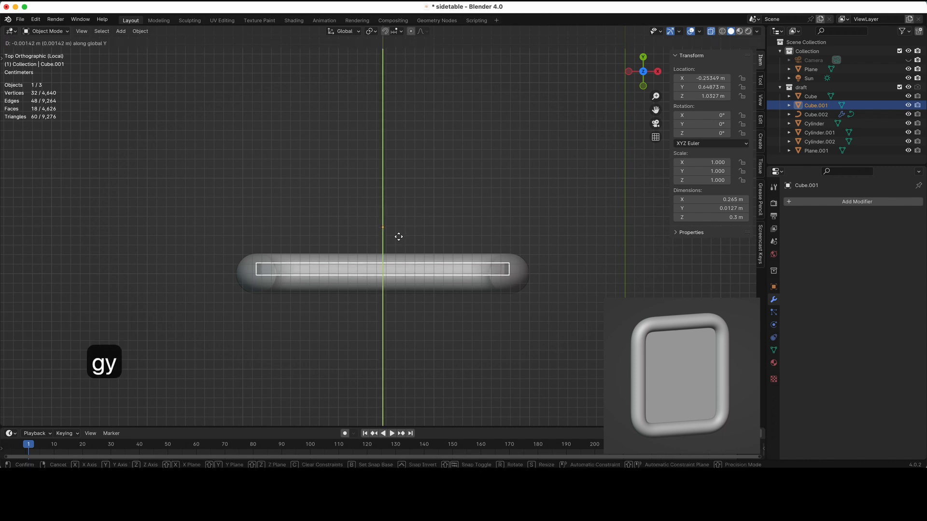
click(398, 238)
key(alt+z)
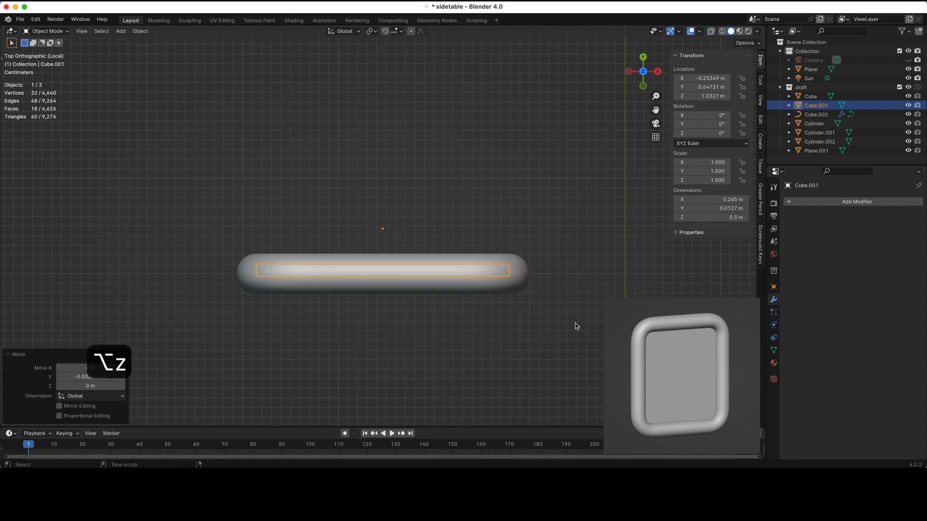
- Add the tubular frame to the selected mirror panel and move the selection to a new collection named "items"
scroll(574, 323, down, 10)
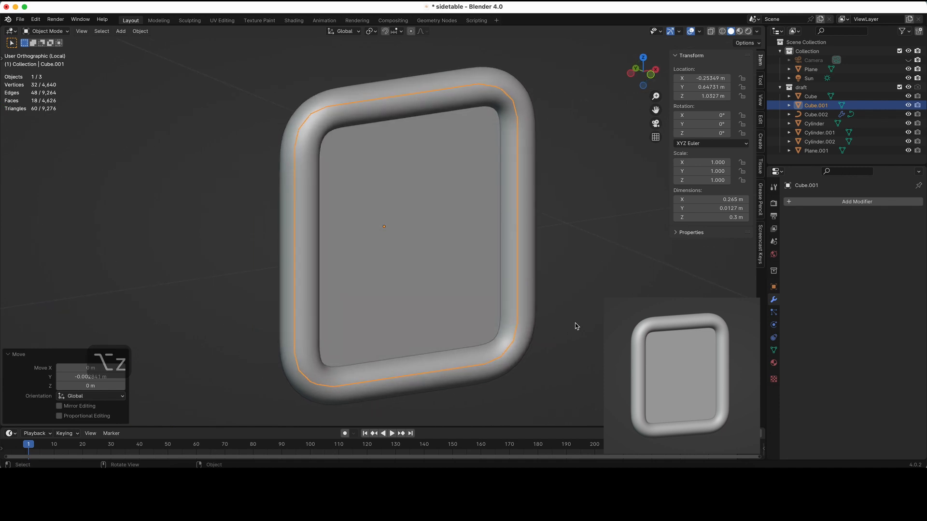
scroll(574, 323, right, 5)
shift+click(518, 273)
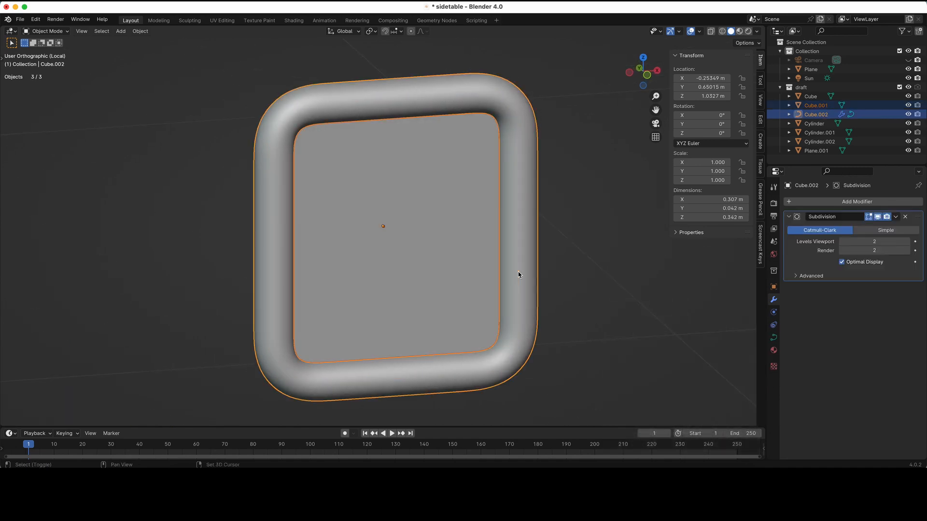
key(m)
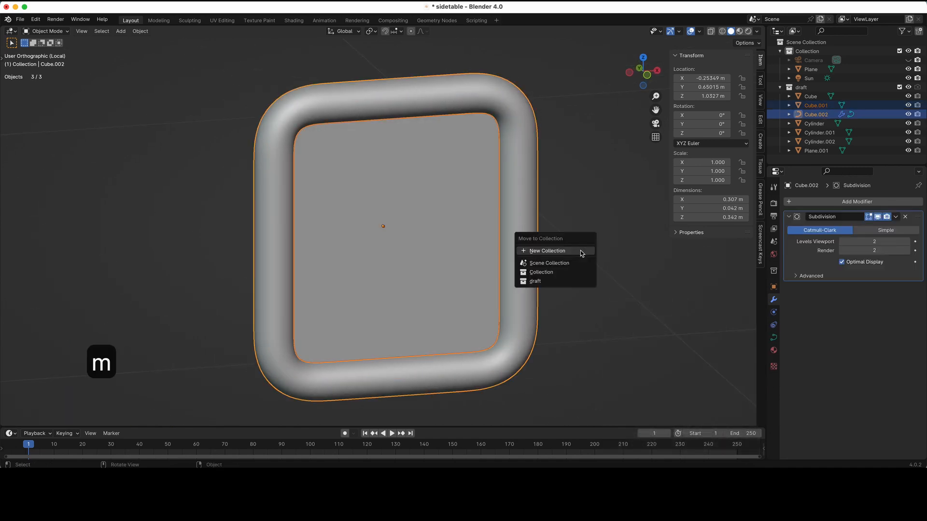
click(581, 251)
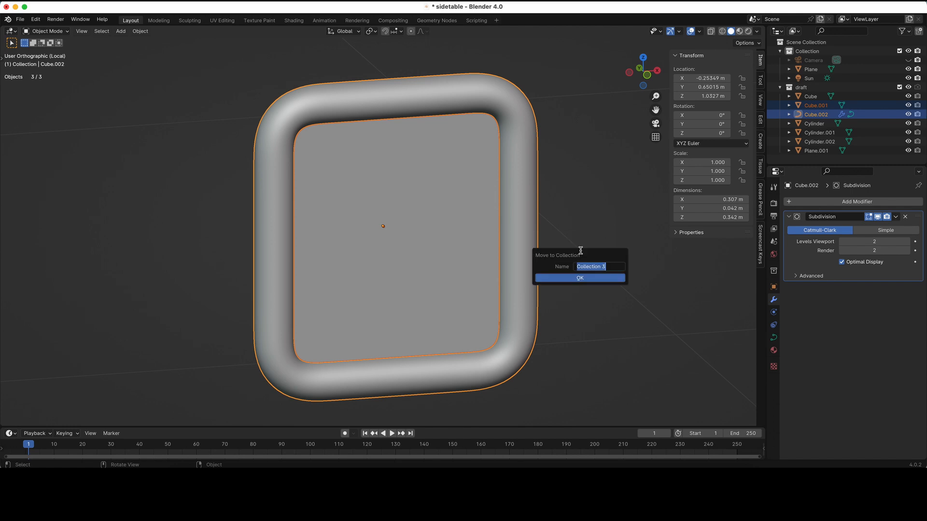
text(items)
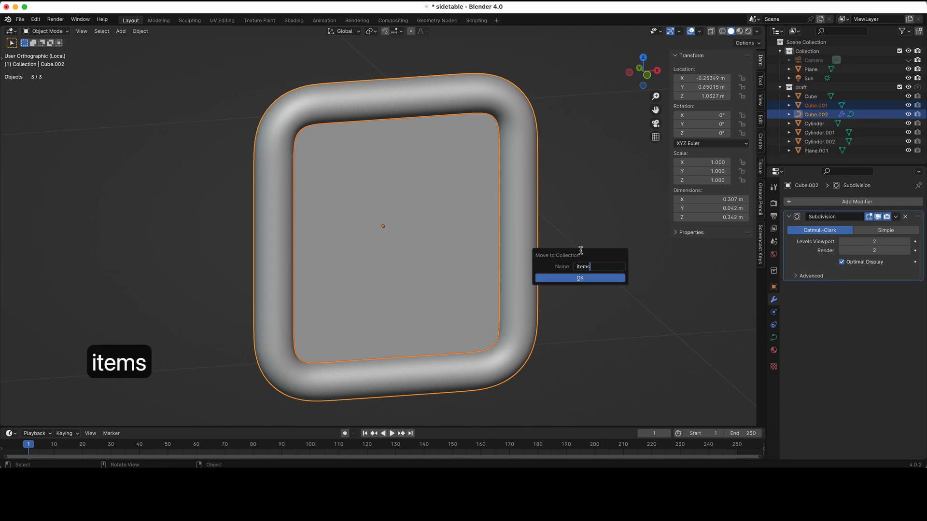
key(Return)
key(Return)
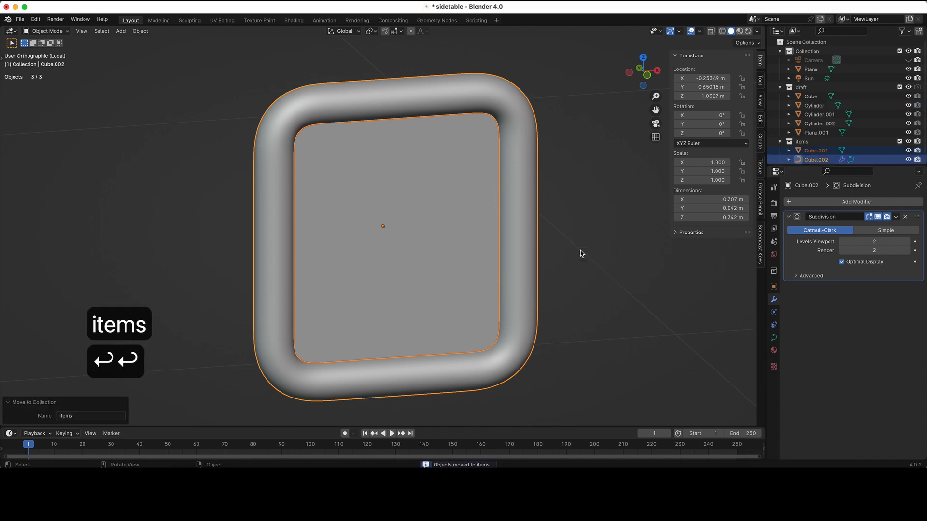
- Move the mirror panel and tubular frame to a new collection named "mirror" and nest it inside the items collection
key(m)
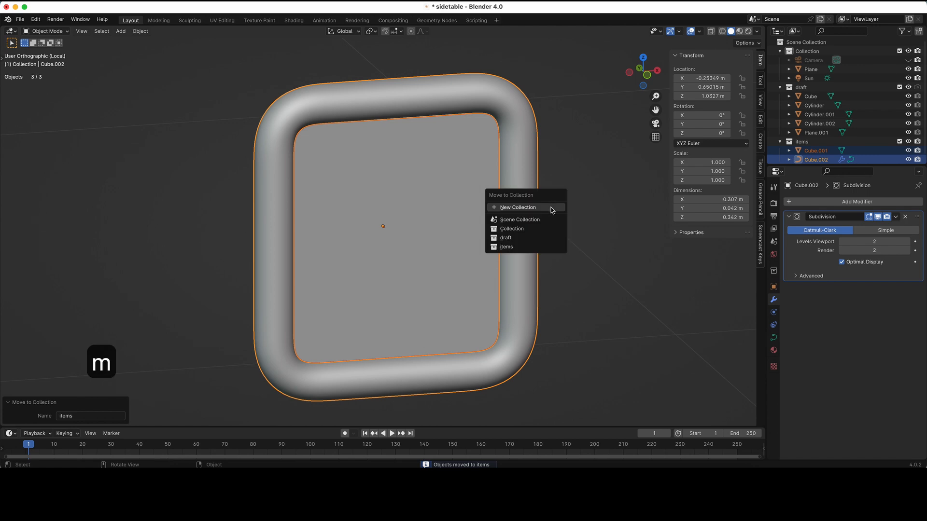
click(552, 208)
text(mirror)
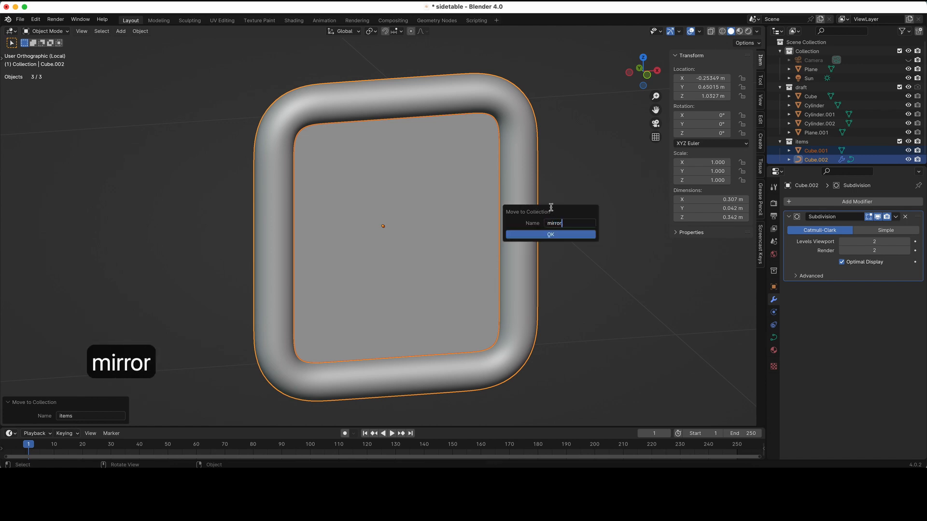
key(Return)
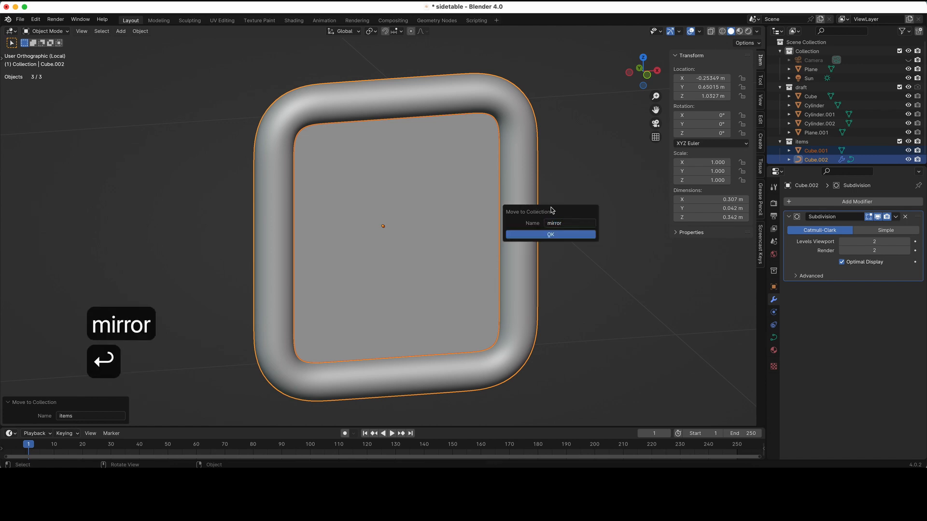
key(Return)
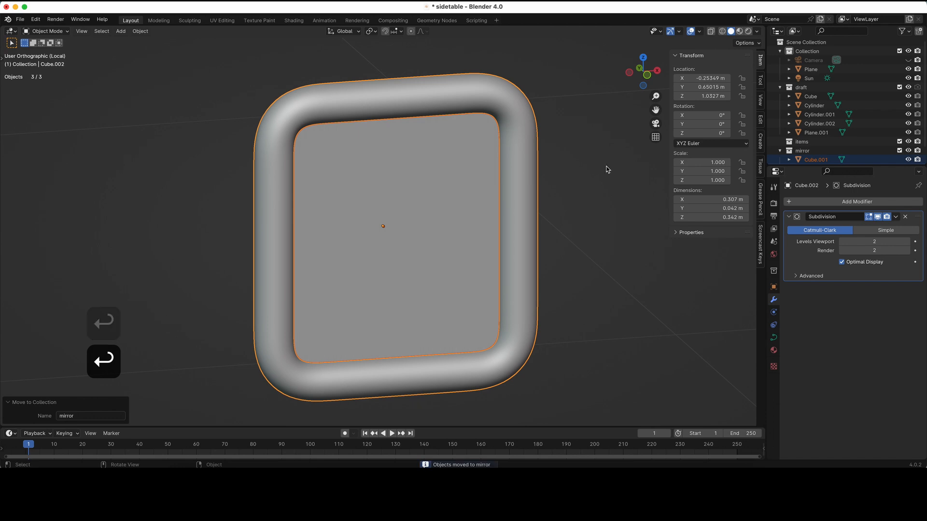
drag(802, 151, 811, 143)
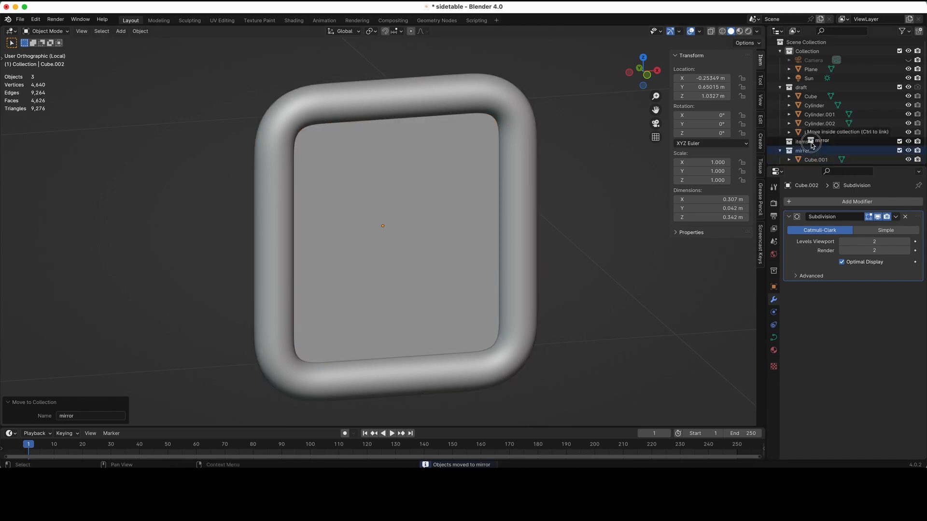
- Rename the mirror panel object Cube.001 as "mirror"
scroll(812, 145, down, 1)
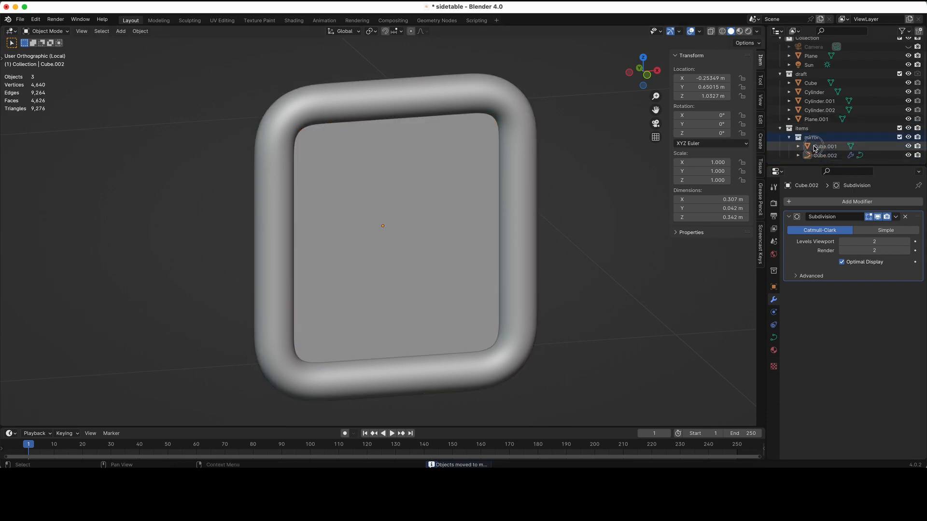
click(814, 147)
double_click(820, 147)
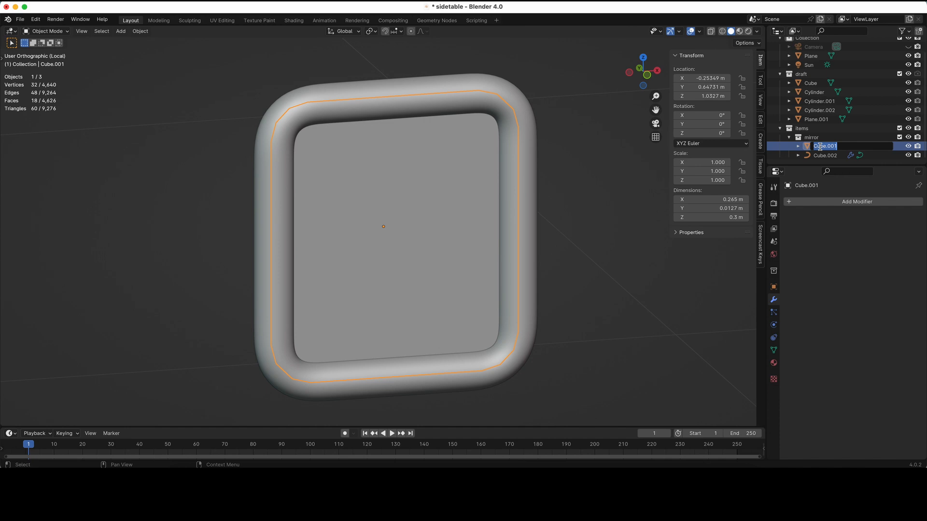
text(mirror)
key(Return)
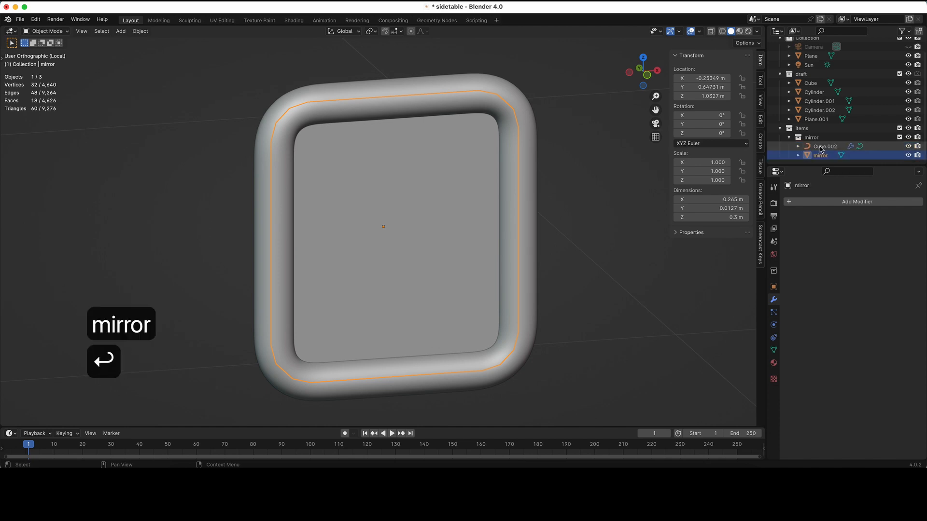
- Rename the tubular frame object Cube.002 as "mirror_frame"
click(821, 149)
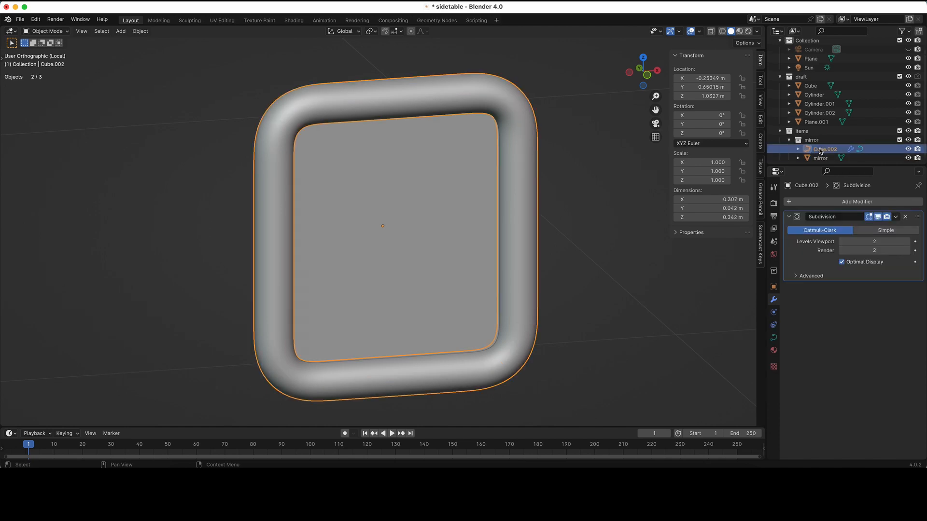
double_click(819, 148)
text(mirror_)
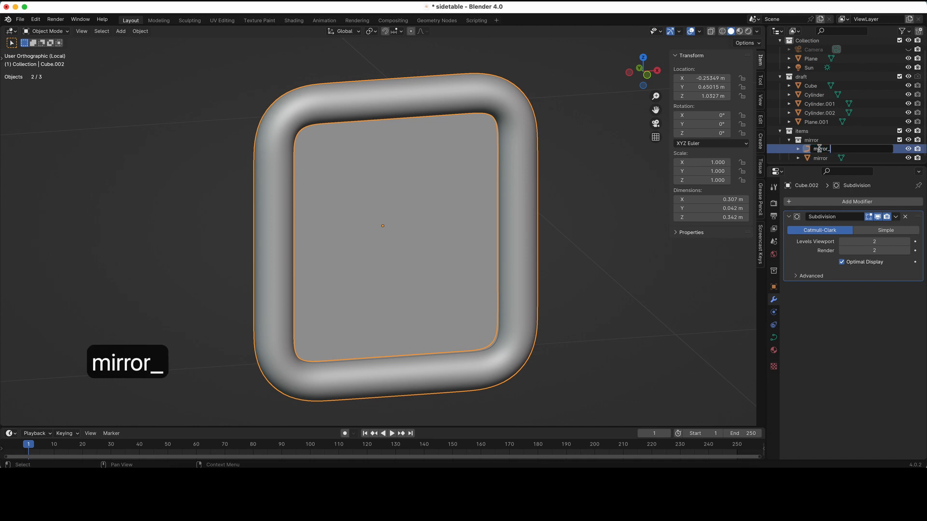
text(frame)
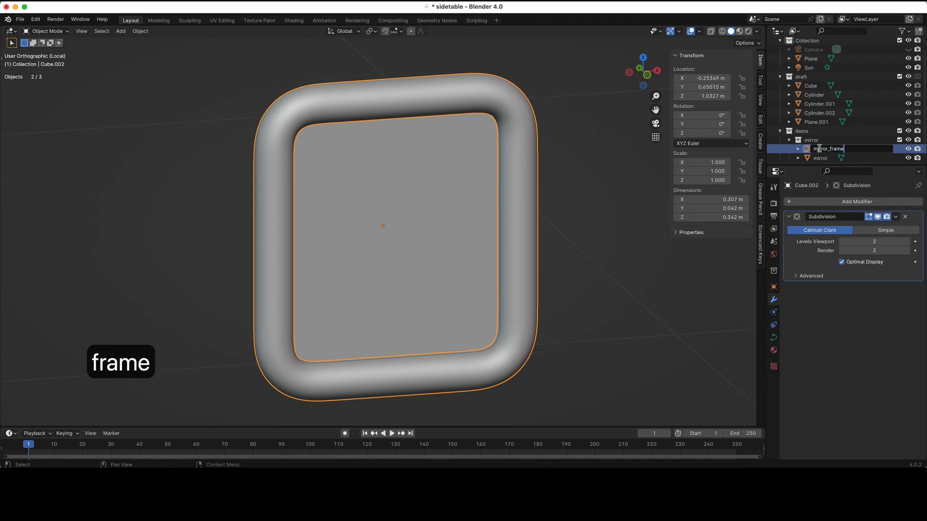
key(Return)
- Leave local view and show the whole scene around the mirror in rendered viewport shading
key(slash)
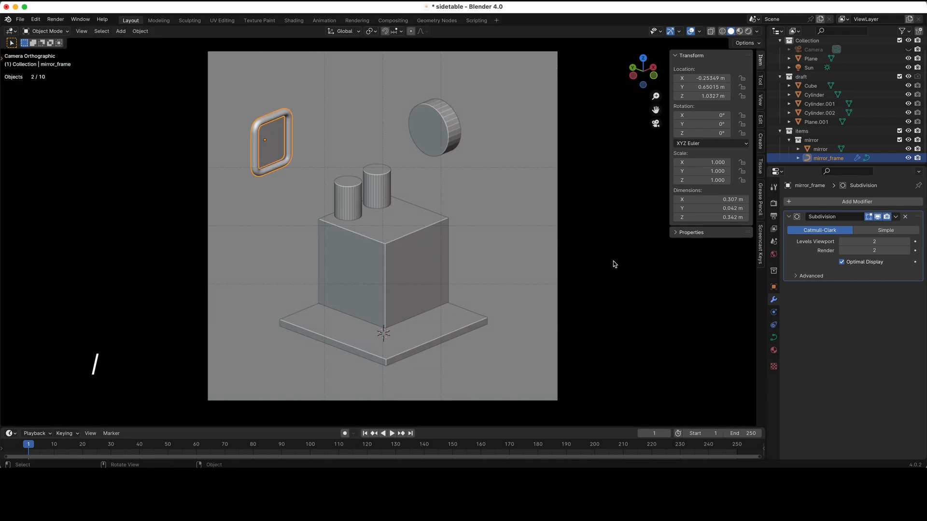
key(1)
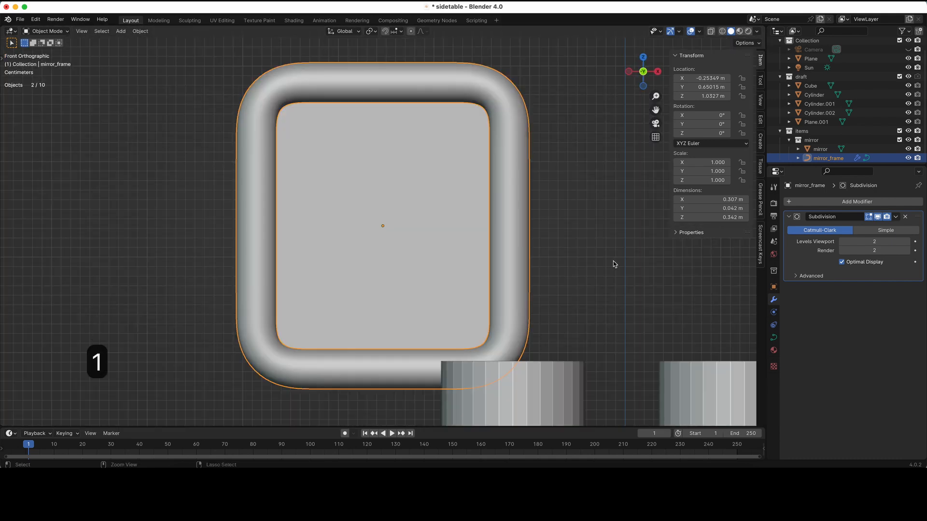
scroll(613, 264, down, 5)
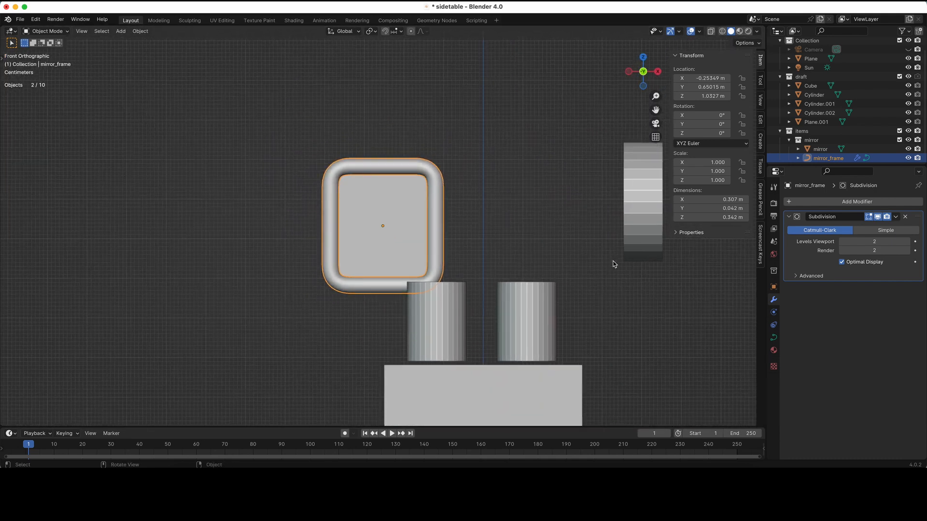
scroll(613, 264, left, 5)
scroll(612, 264, right, 1)
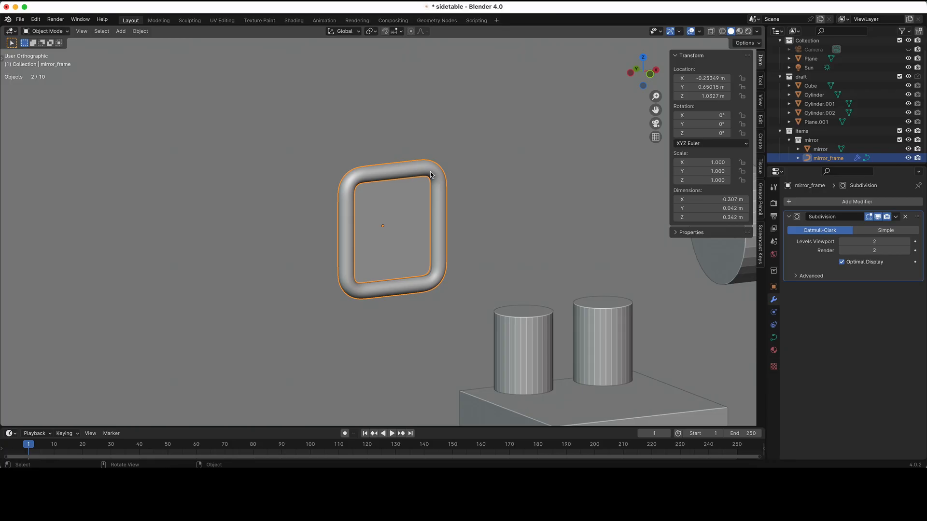
click(748, 32)
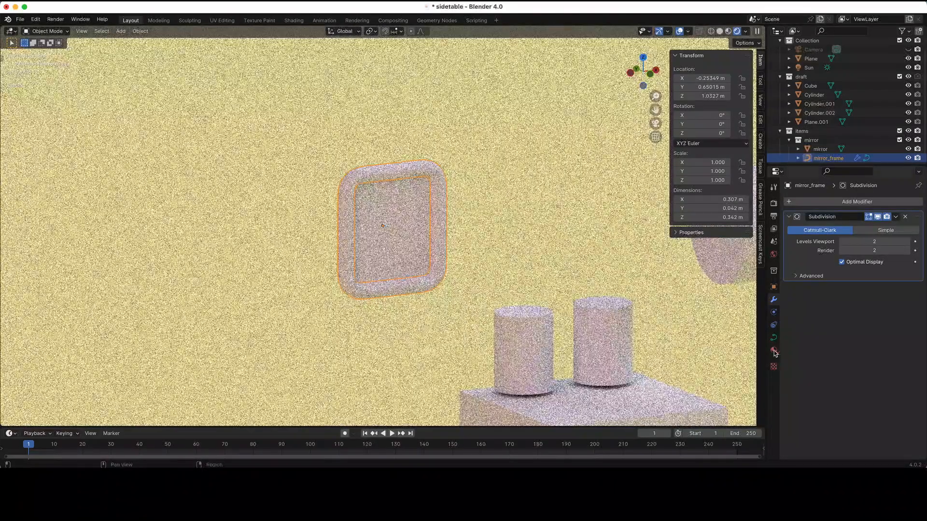
- Create a new material for the mirror frame and name it "mirror_frame"
click(773, 351)
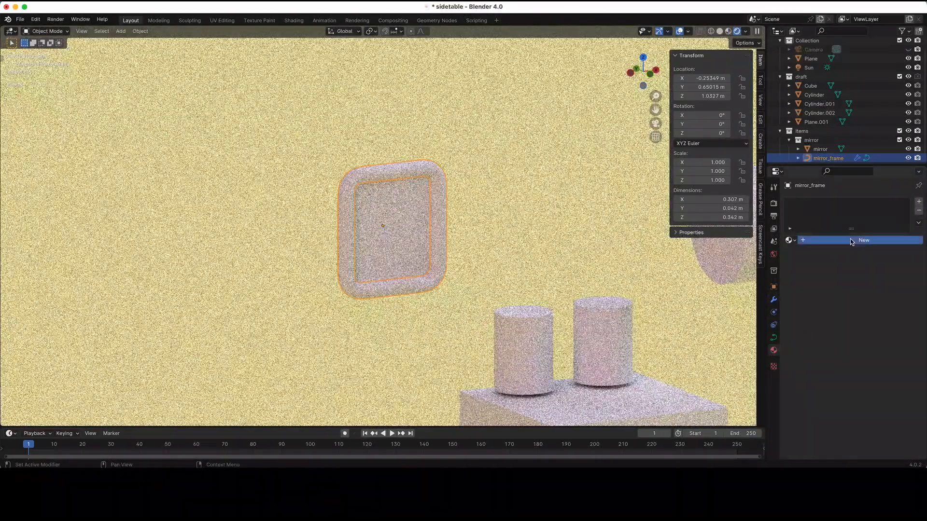
click(846, 239)
click(842, 239)
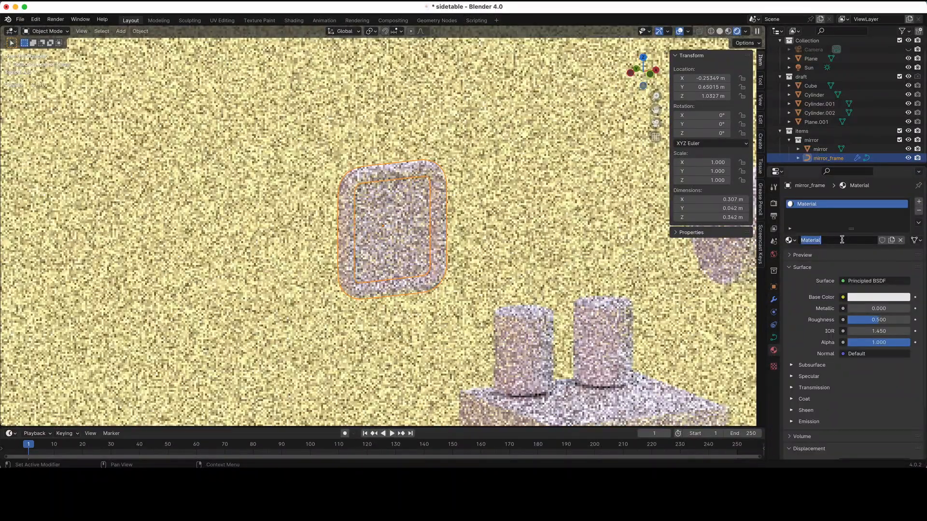
text(mirror_f)
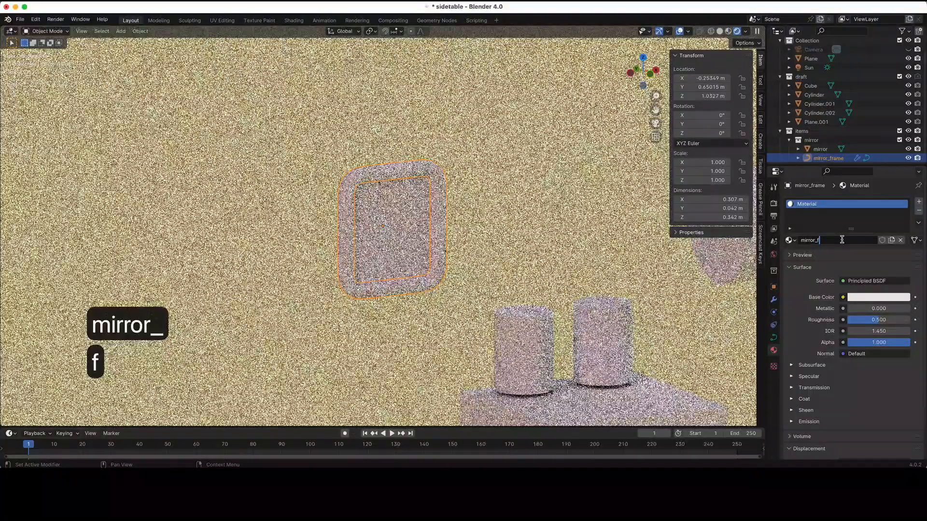
text(ram)
key(BackSpace)
text(ame)
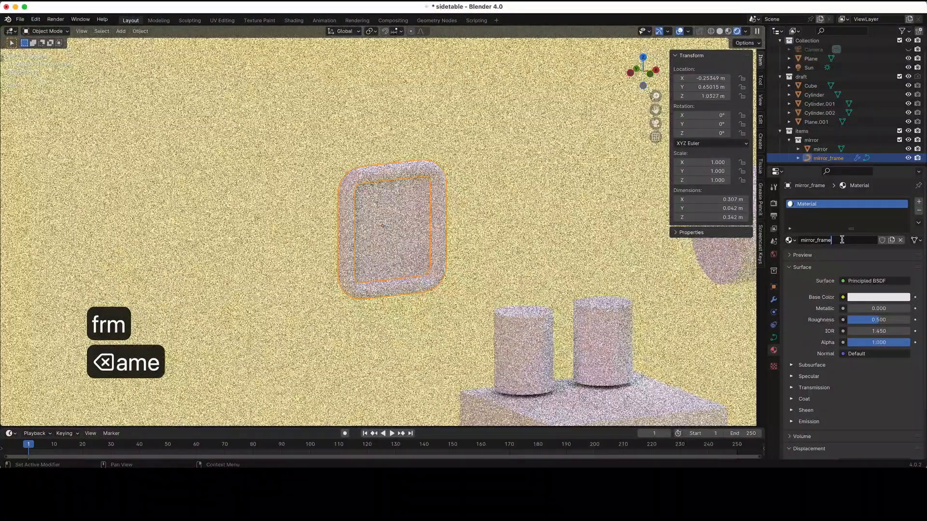
key(Return)
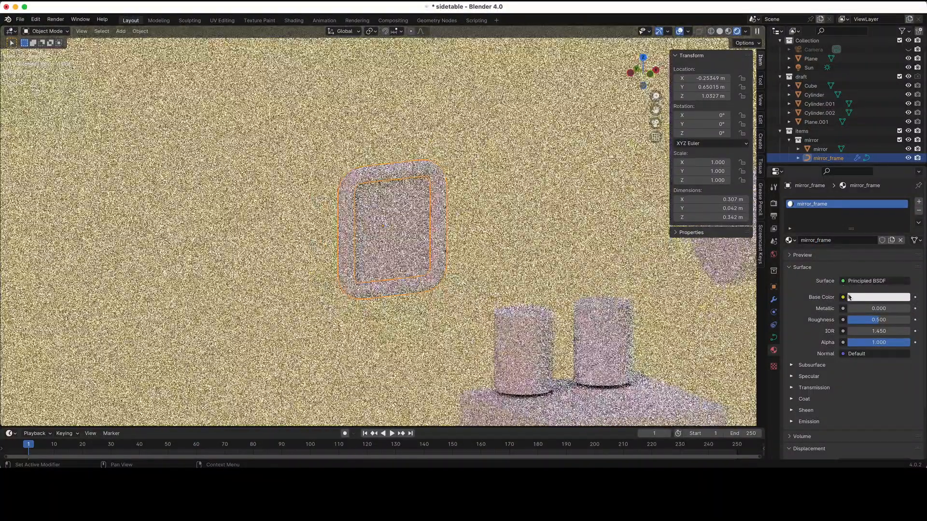
- Set the mirror_frame material's base color to turquoise, about hue 0.490, saturation 0.811 and value 0.894
click(862, 297)
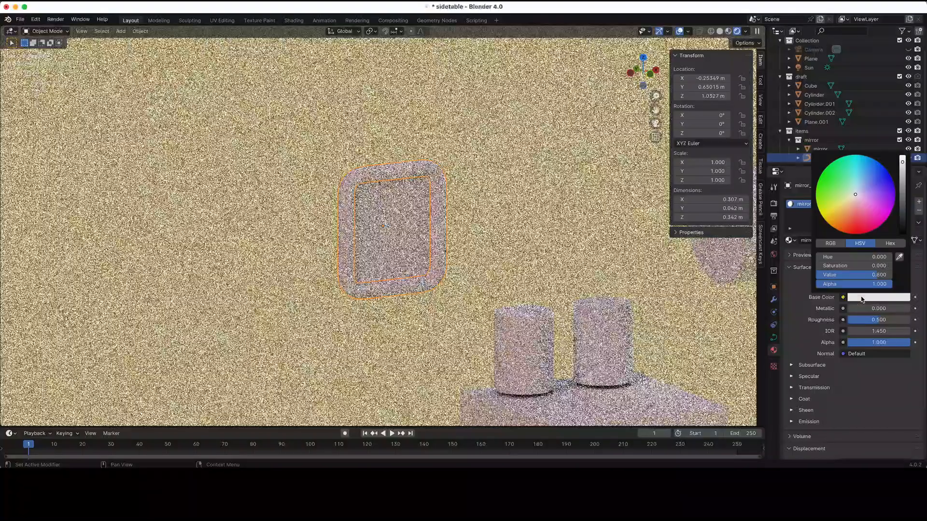
click(853, 176)
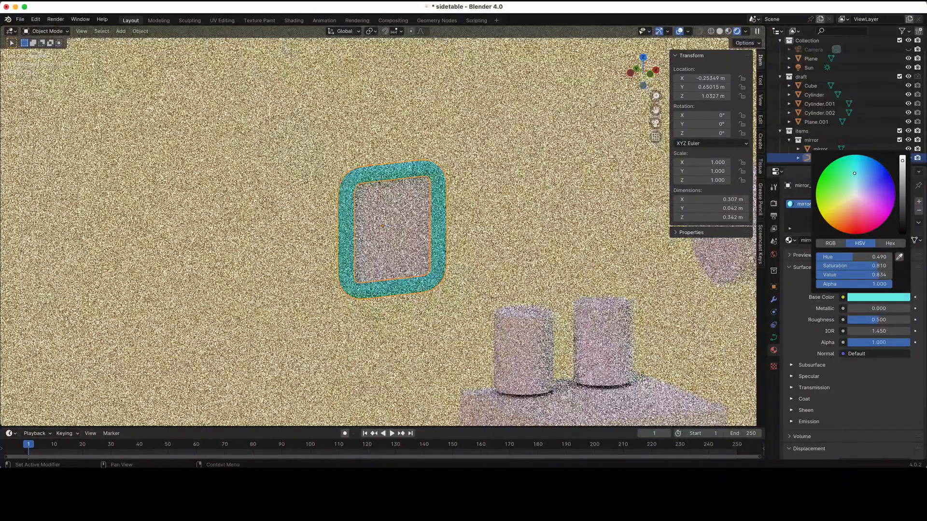
drag(853, 275, 857, 275)
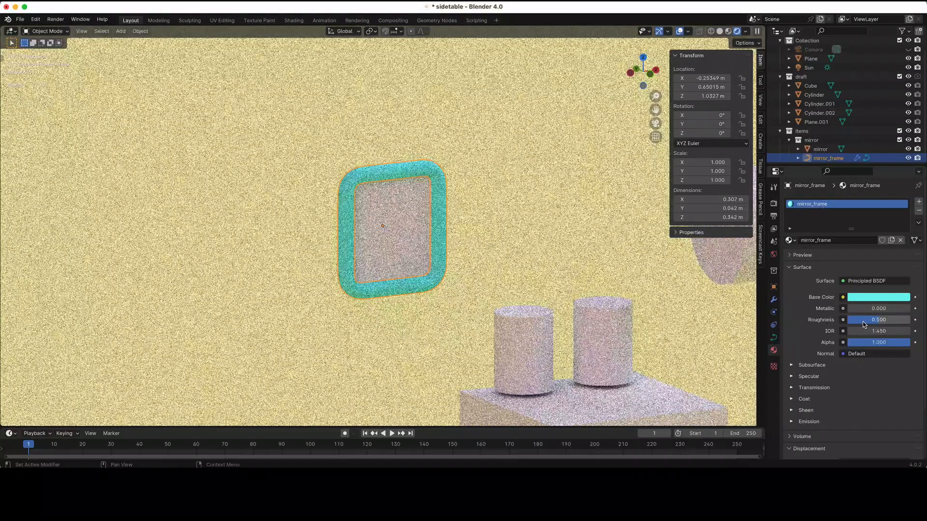
- Set the mirror_frame material's roughness to 0.1 and its base color to hex 94F3F3
click(863, 320)
text(0.1)
key(Return)
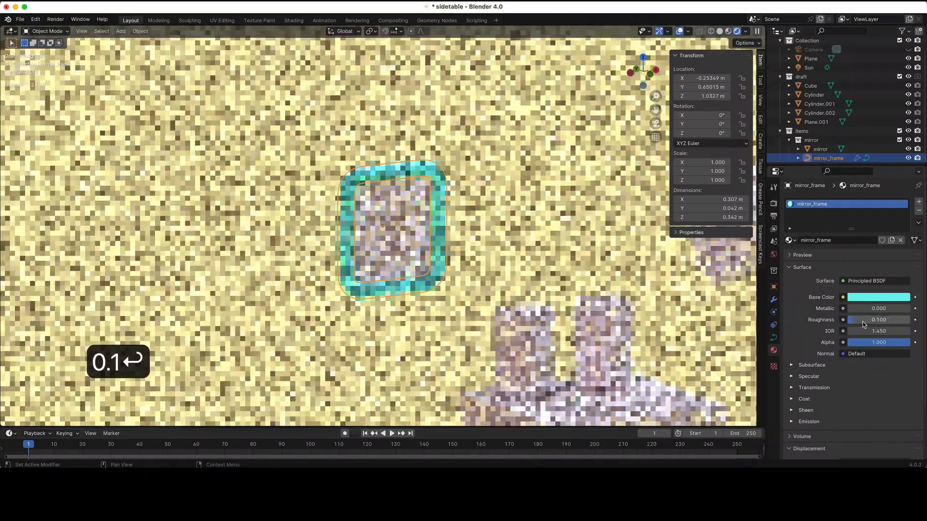
click(871, 298)
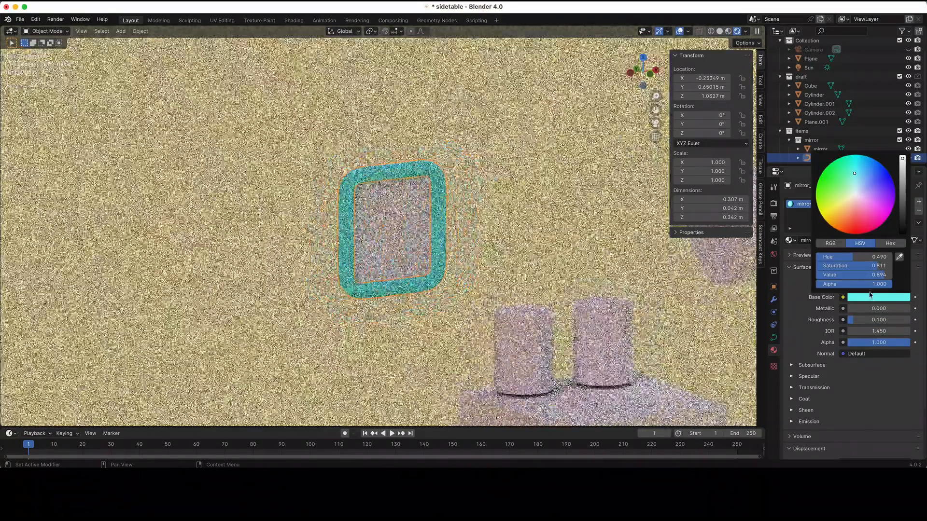
click(889, 243)
click(878, 257)
text(94F3F3)
key(Return)
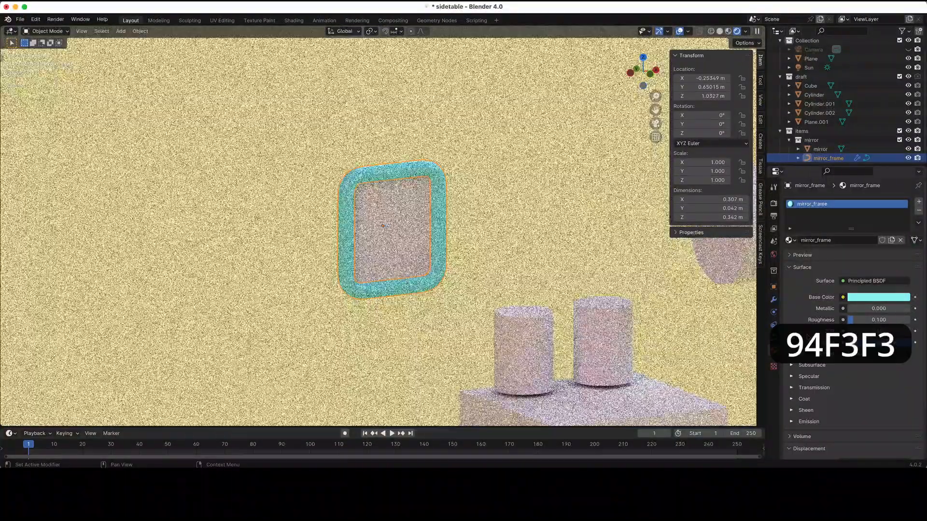
- Give the mirror panel a new material named "glass" and set its base color to pure white
click(380, 225)
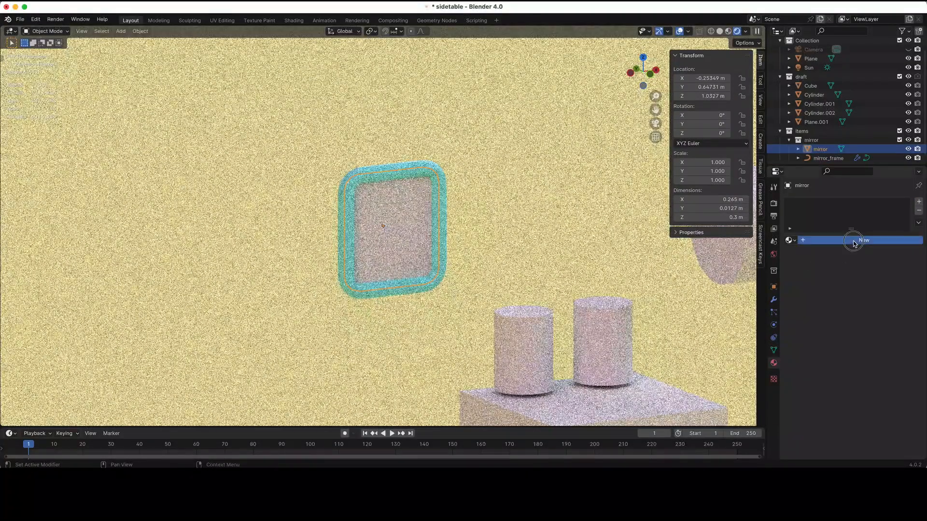
click(852, 240)
text(glass)
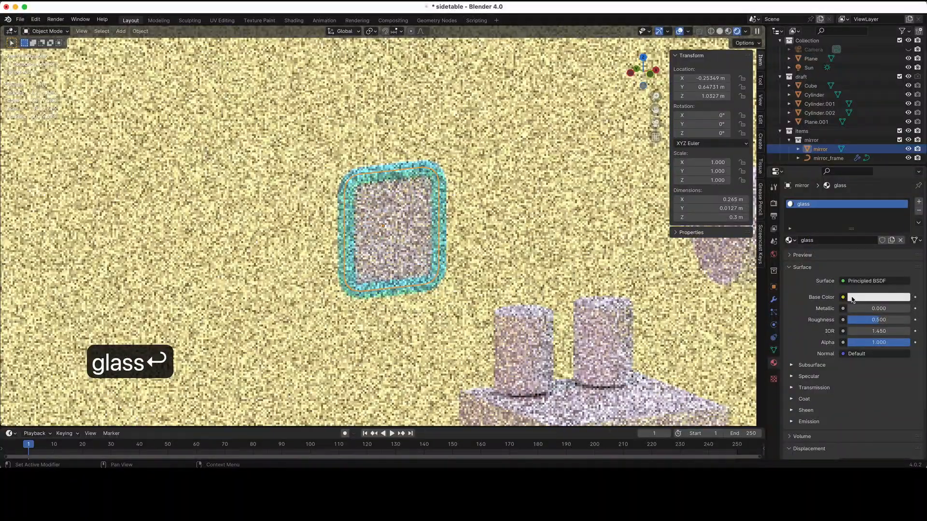
click(853, 296)
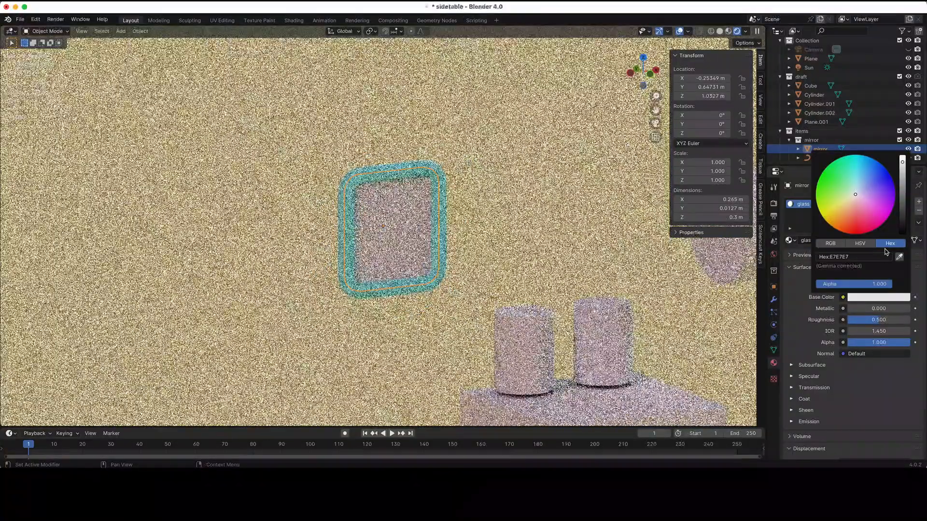
click(867, 245)
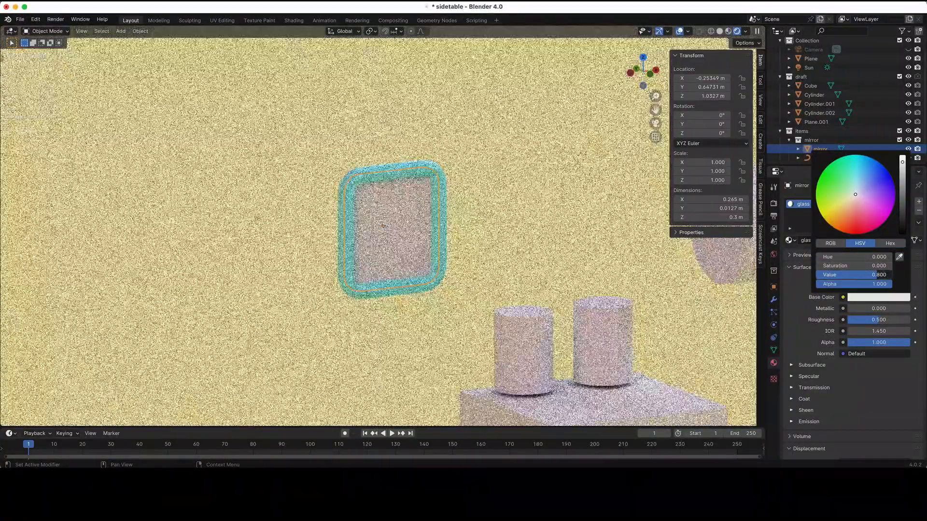
drag(874, 275, 900, 275)
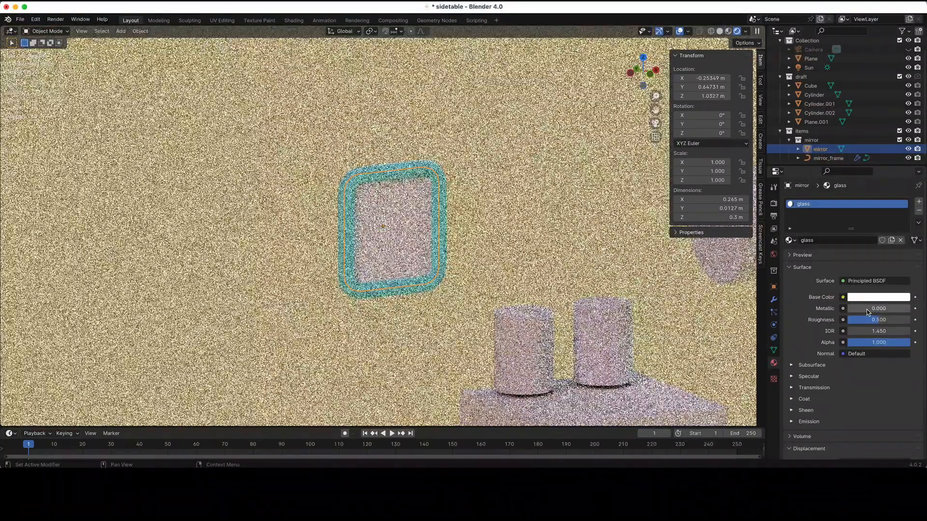
- Set the glass material's roughness to 0 and its transmission weight to 1
click(856, 320)
text(0)
key(Return)
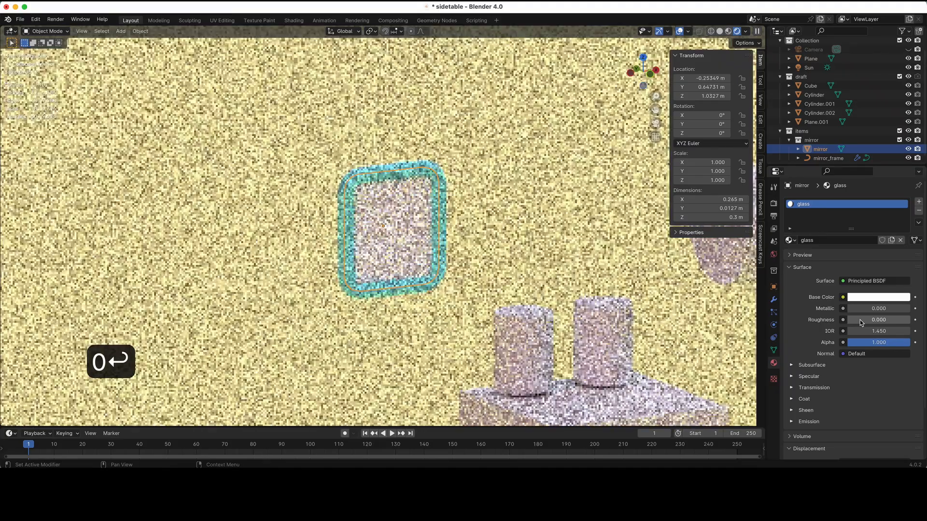
click(854, 388)
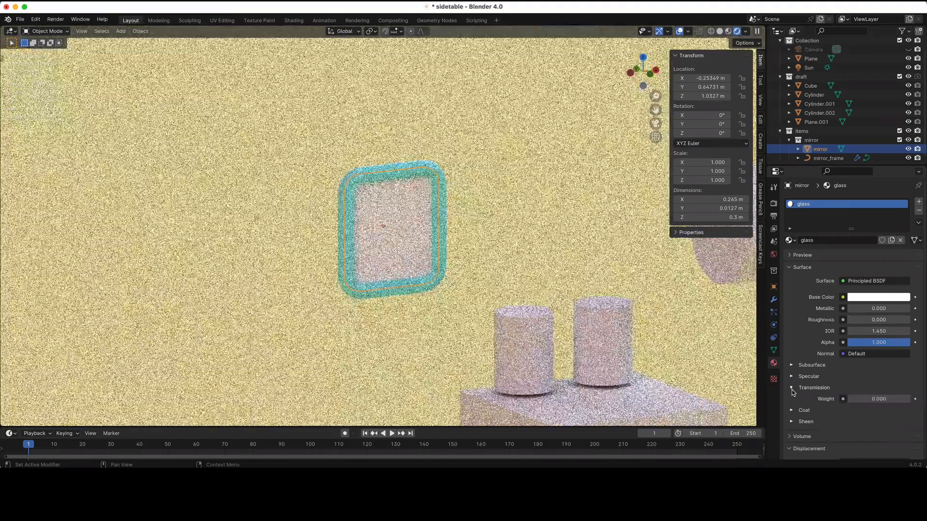
click(854, 400)
text(1)
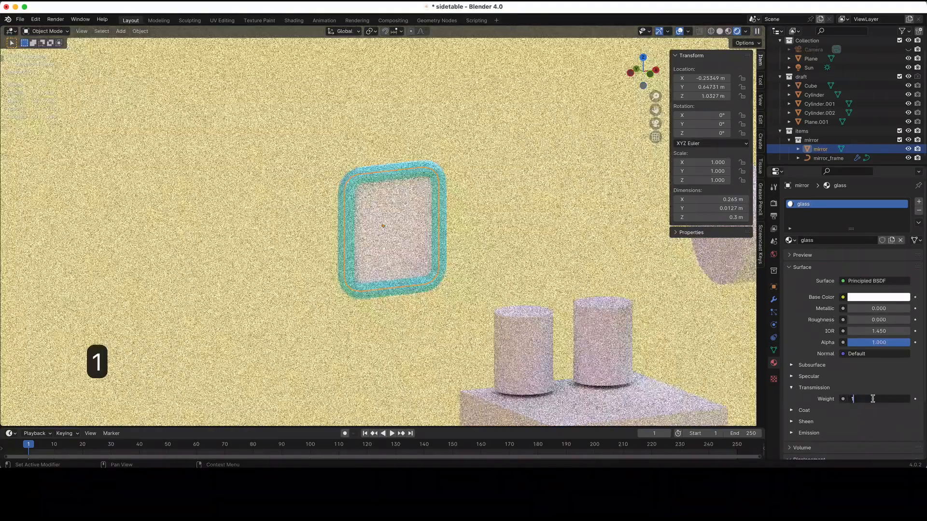
key(Return)
- Hide the mirror frame and, in solid shading, select all vertices of the mirror panel's back face in Edit Mode
click(819, 150)
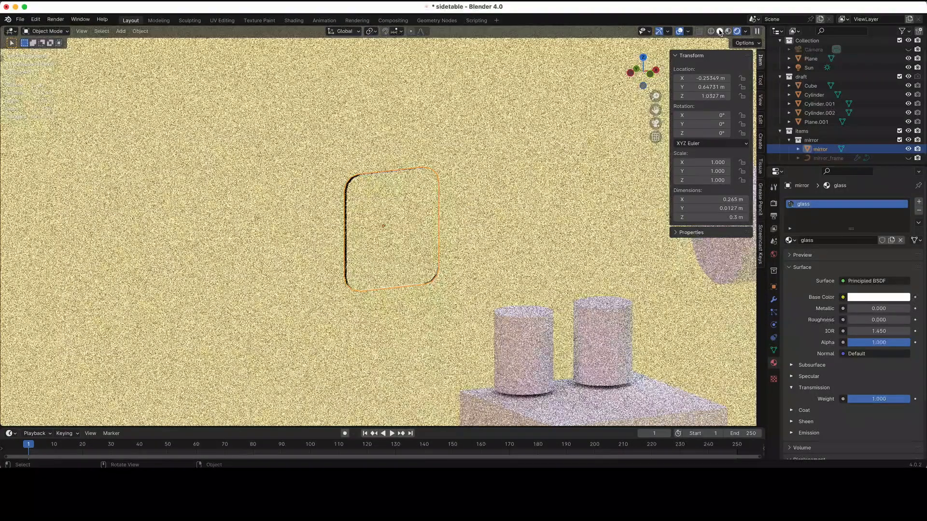
click(720, 32)
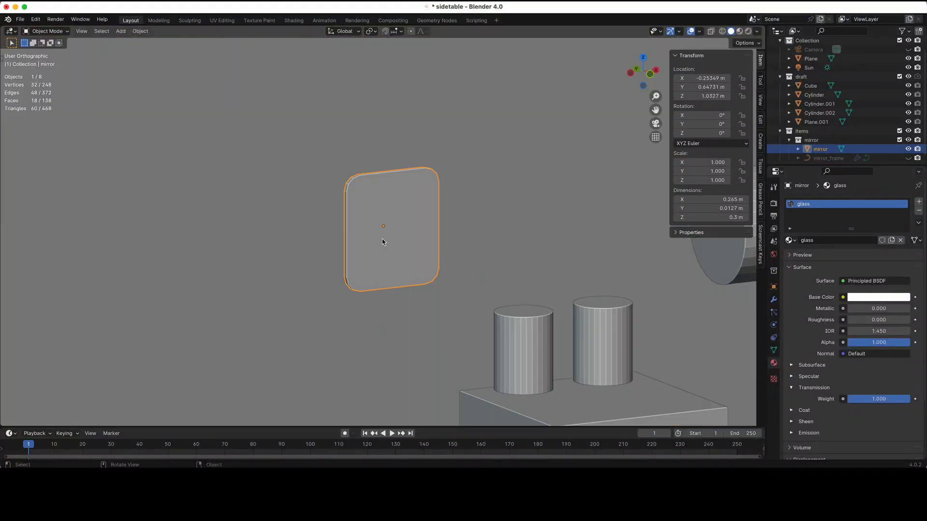
middle_drag(382, 238, 380, 238)
key(Tab)
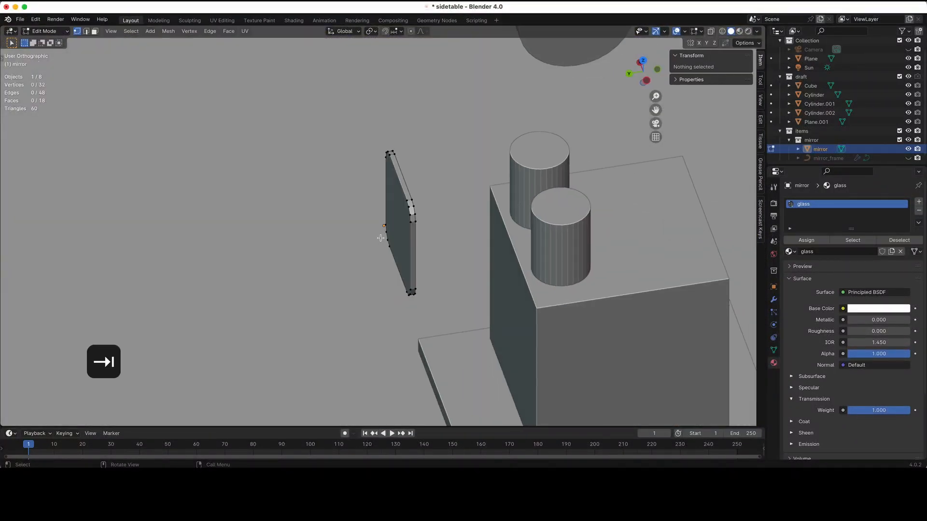
key(3)
key(alt+z)
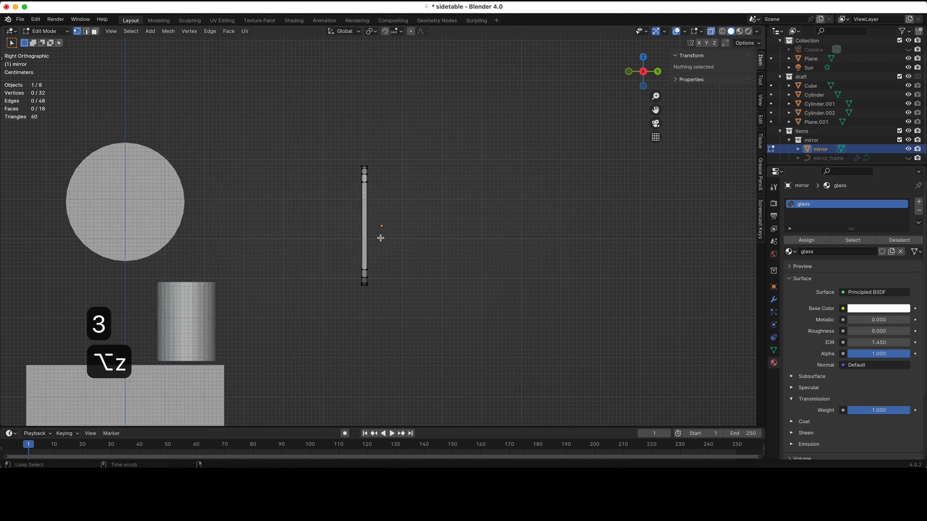
drag(363, 159, 408, 313)
key(alt+z)
scroll(467, 260, right, 10)
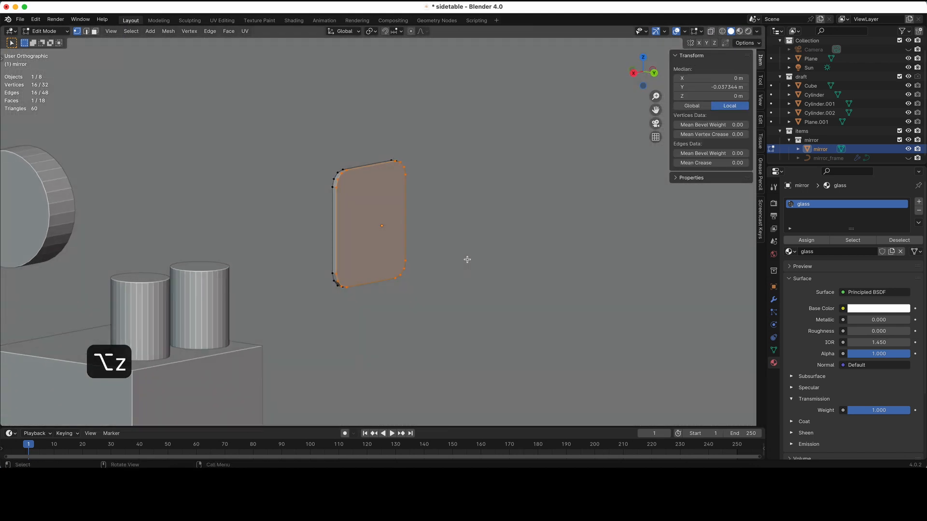
ctrl+scroll(467, 259, up, 6)
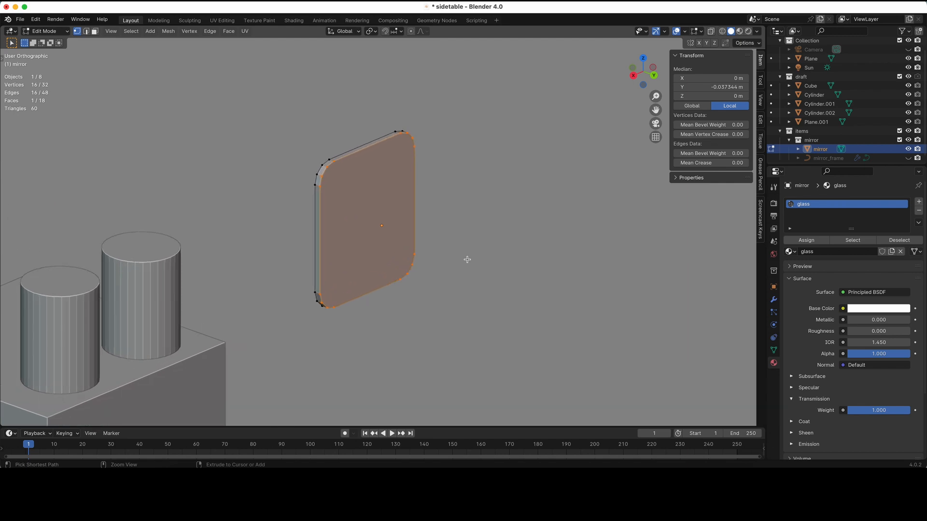
- Add a second material slot to the mirror panel with a new material named "mirror"
click(919, 202)
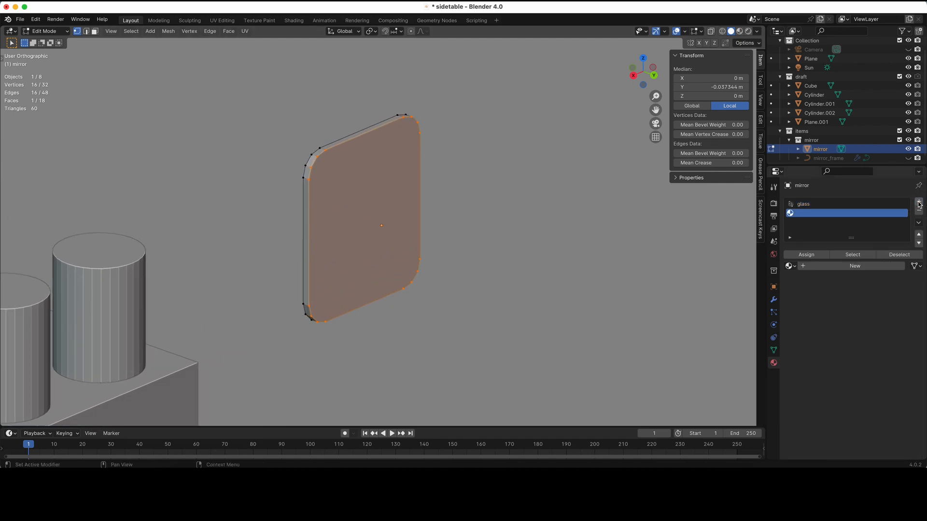
click(830, 266)
double_click(832, 266)
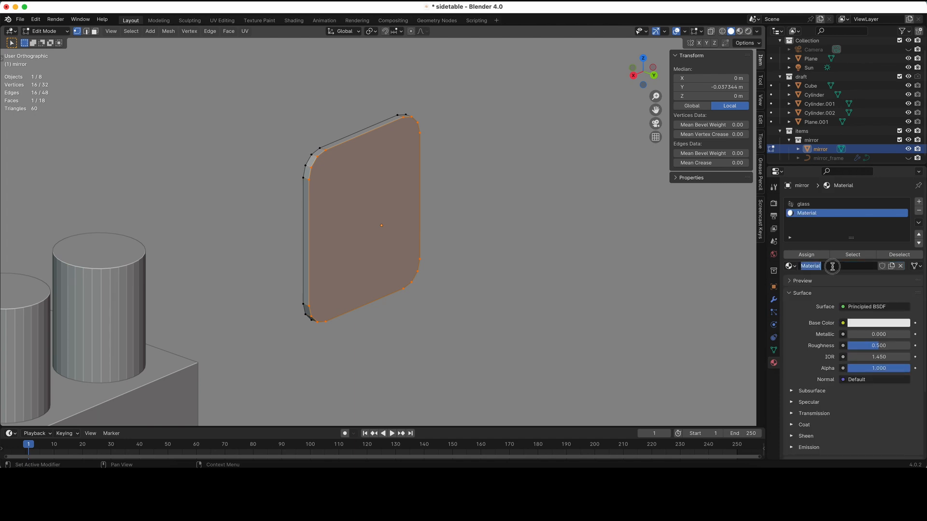
text(mirror)
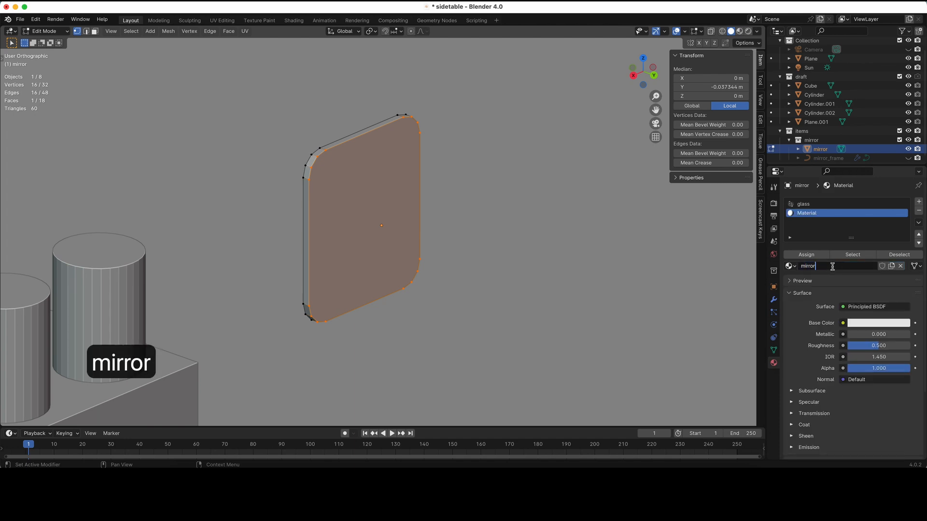
key(Return)
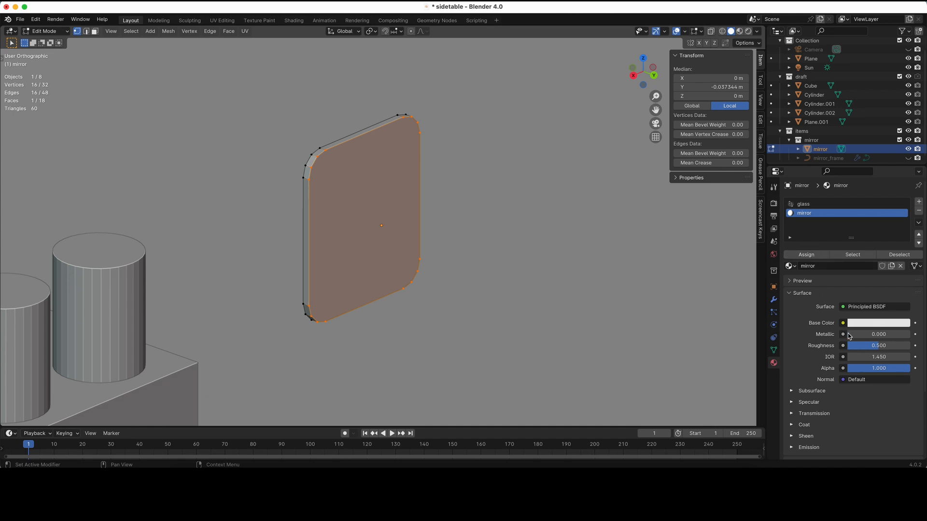
- Set the mirror material's metallic value to 1 and its roughness to 0
drag(852, 334, 910, 334)
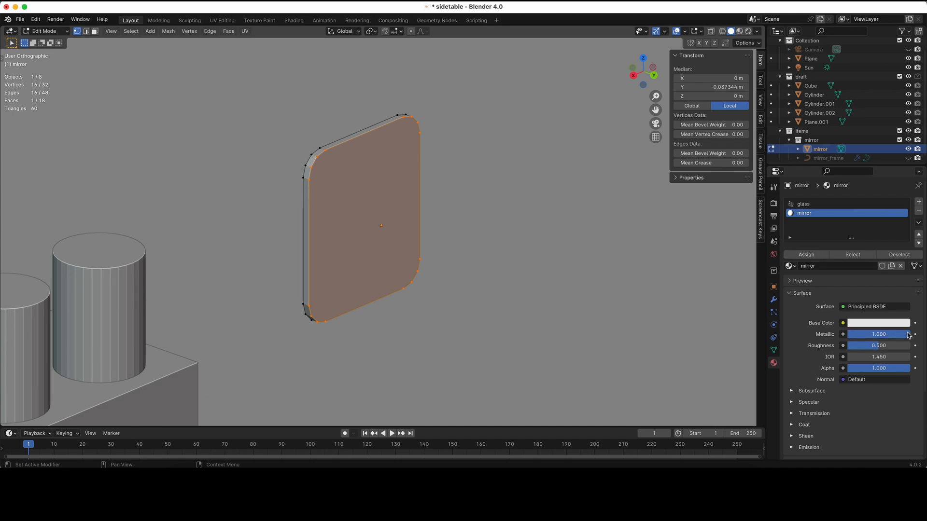
click(883, 344)
text(0)
key(Return)
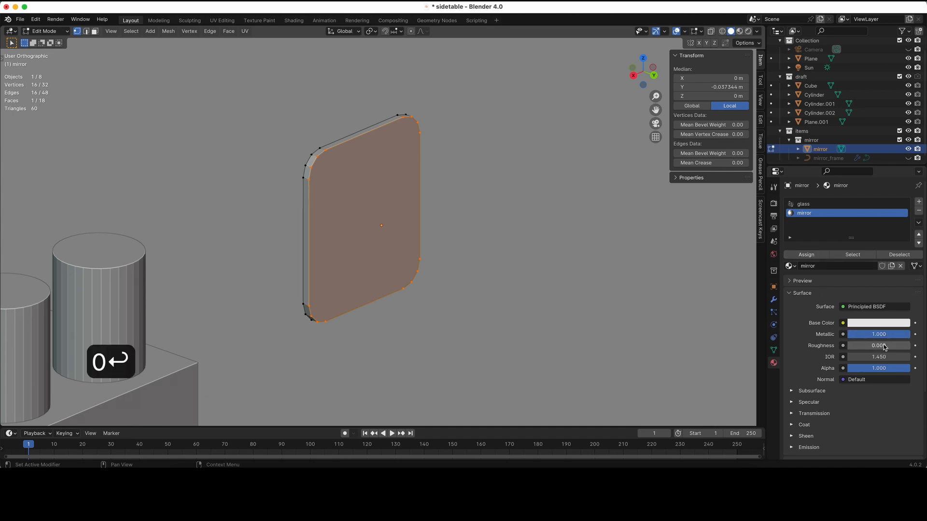
- Set the mirror material's base color to pure white, assign it to the selected back face, and return to Object Mode
click(878, 322)
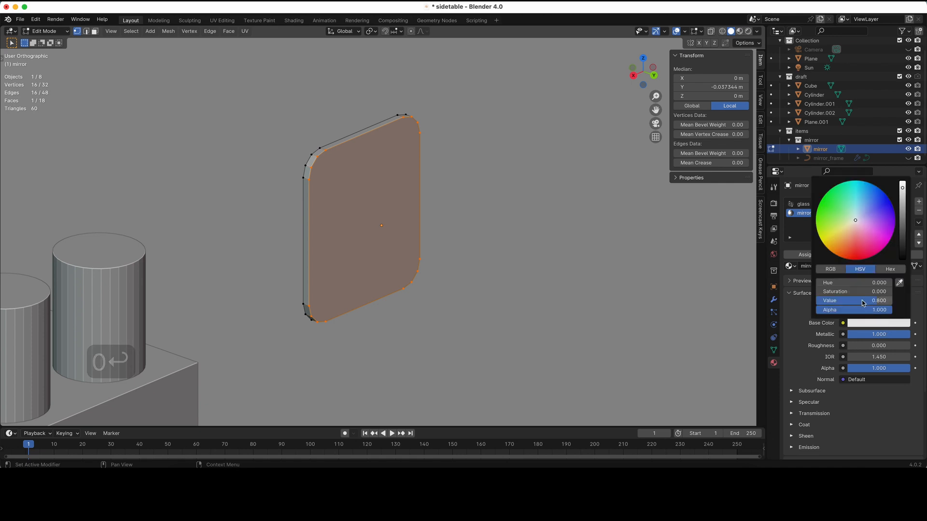
drag(879, 300, 900, 305)
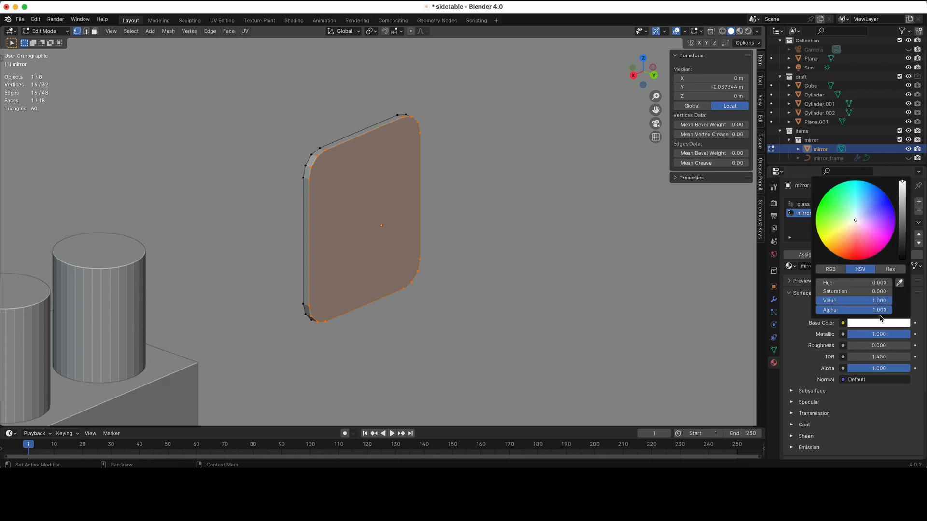
key(Tab)
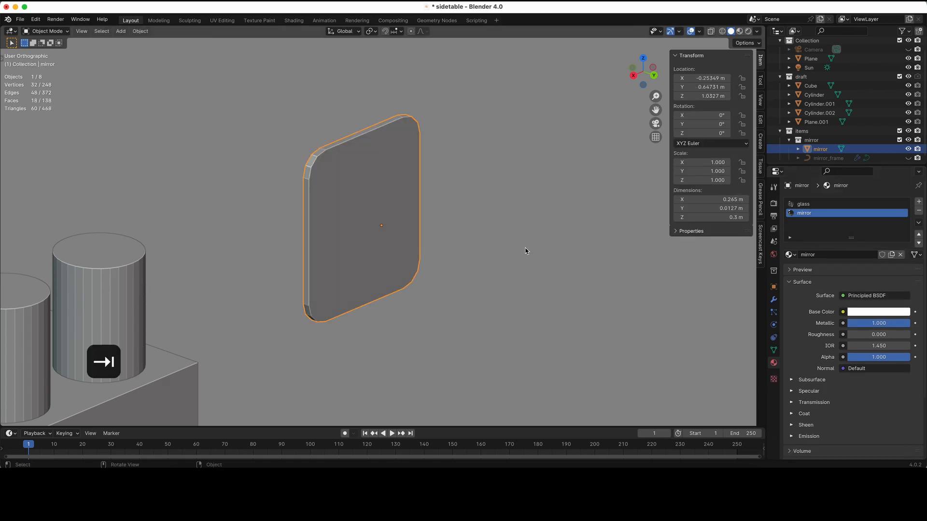
- Preview the mirror panel's reflections in rendered shading and unhide the mirror frame
click(748, 32)
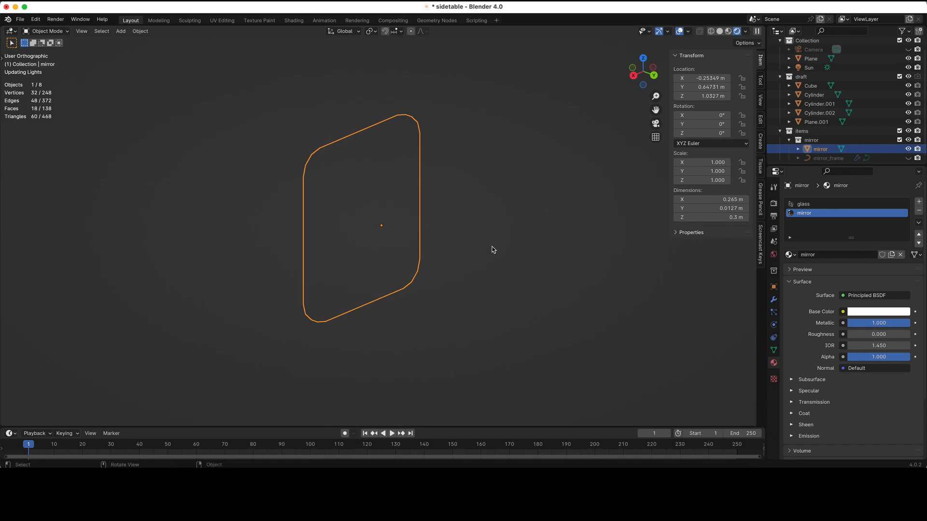
key(1)
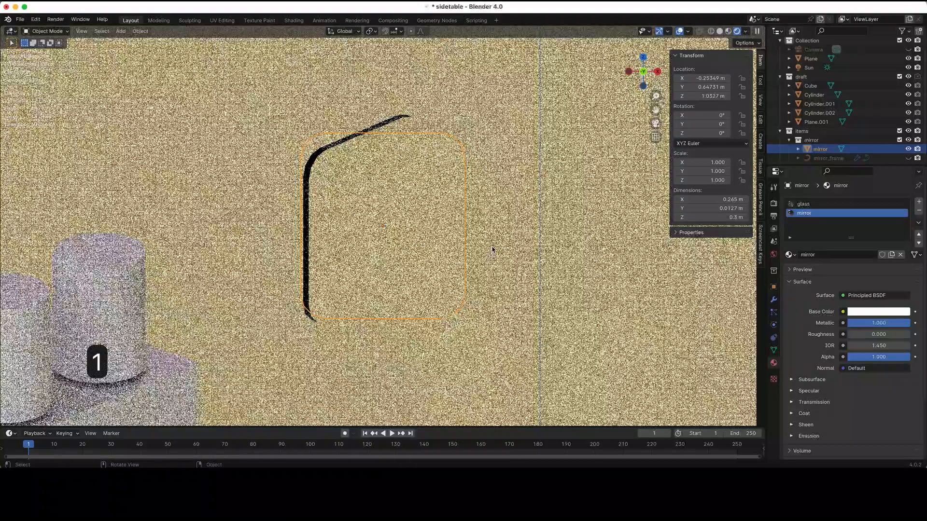
scroll(492, 249, up, 5)
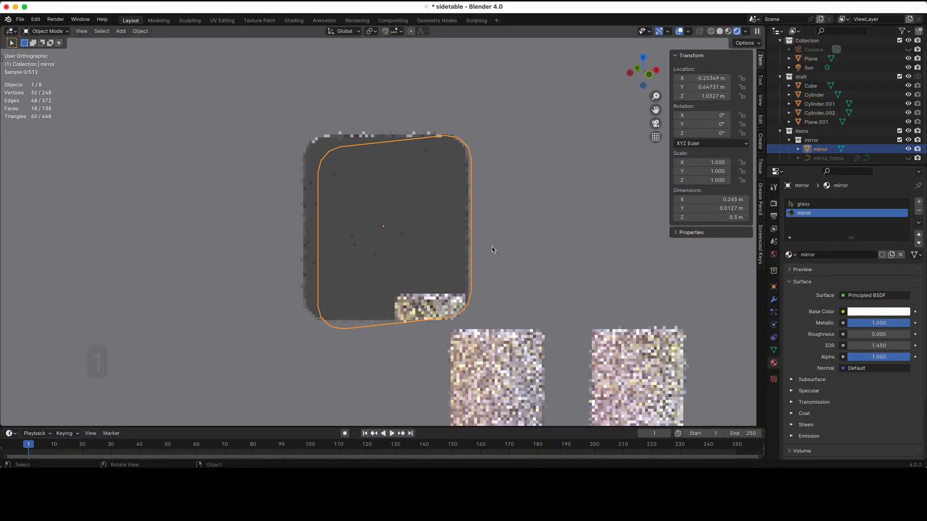
scroll(492, 249, up, 2)
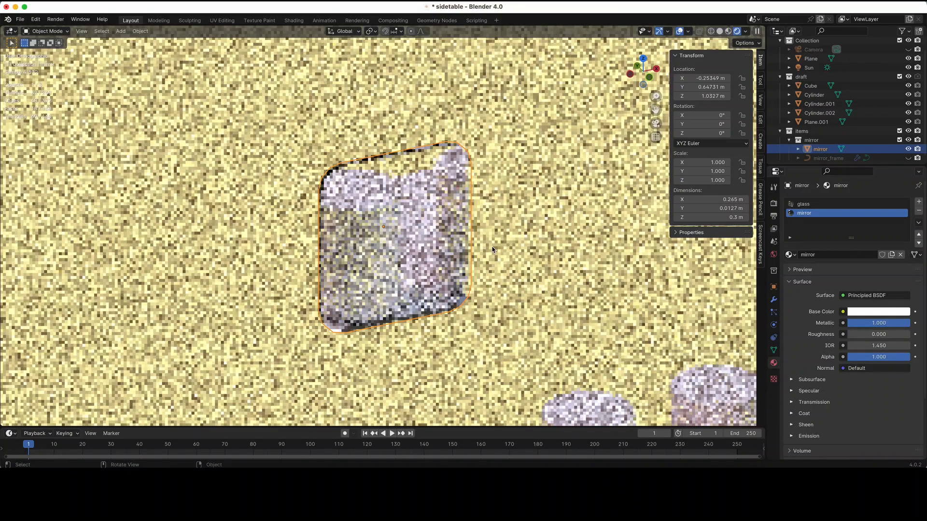
scroll(492, 249, down, 3)
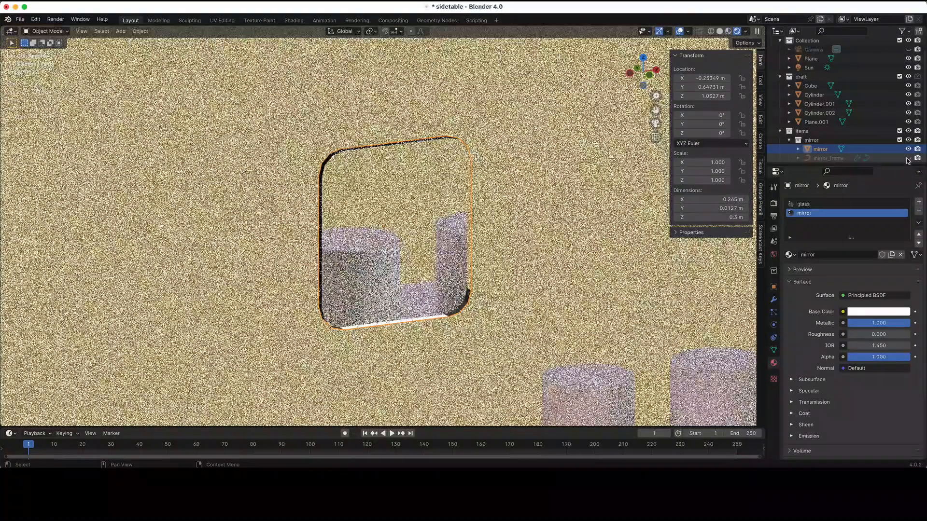
click(908, 158)
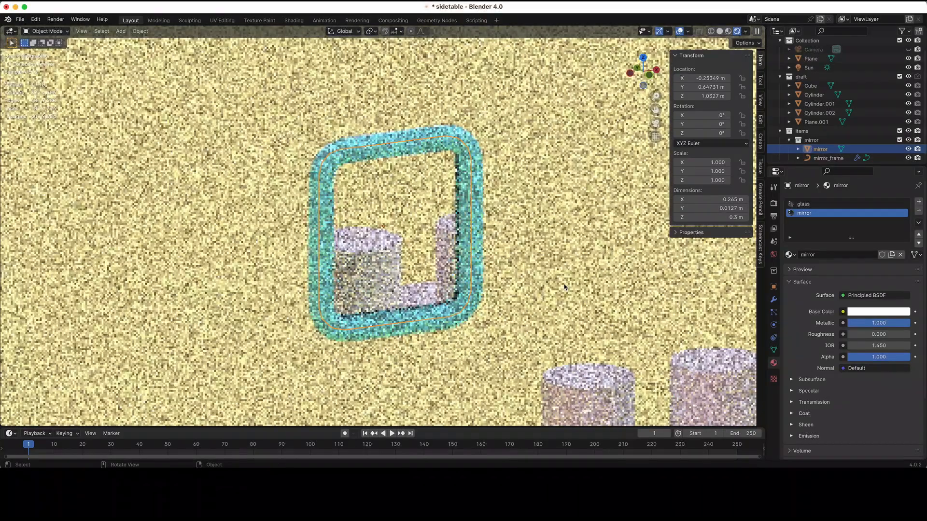
ctrl+scroll(564, 287, down, 3)
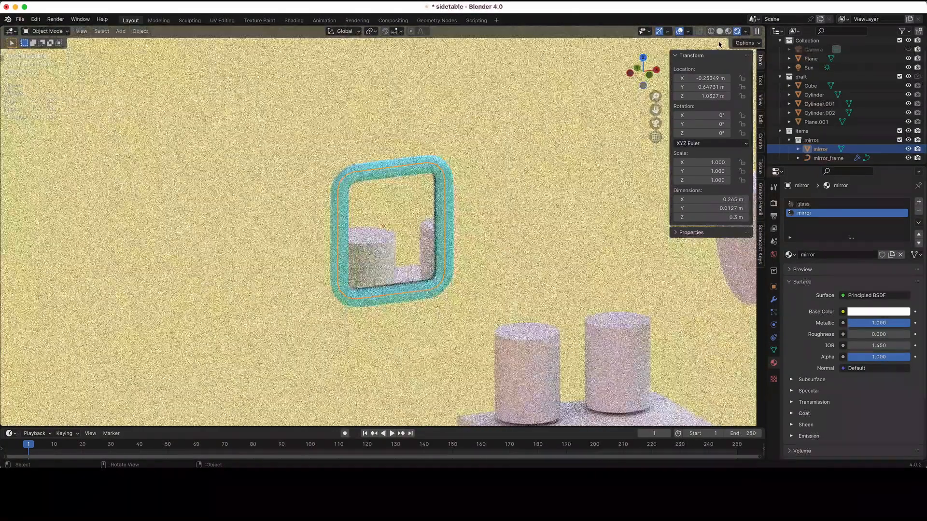
- Return the viewport to solid shading in front view and save the sidetable file
click(719, 31)
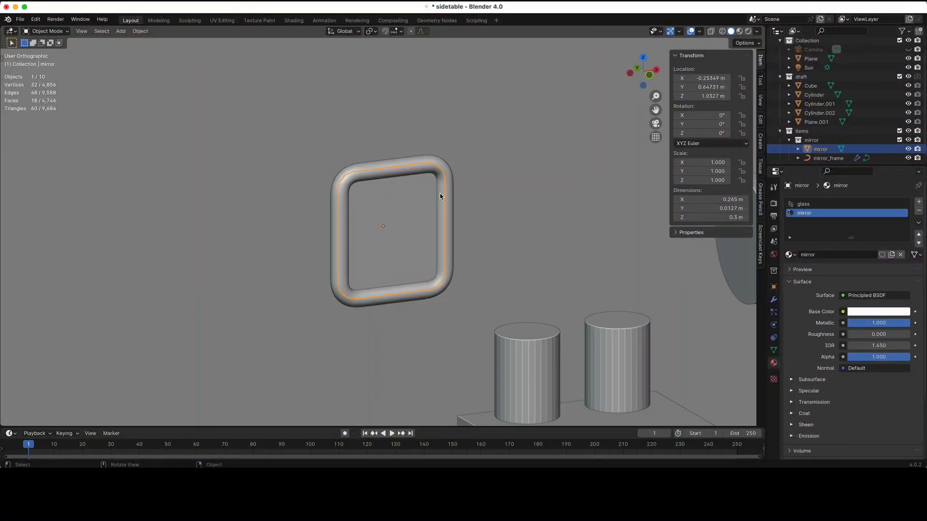
key(1)
key(ctrl+s)
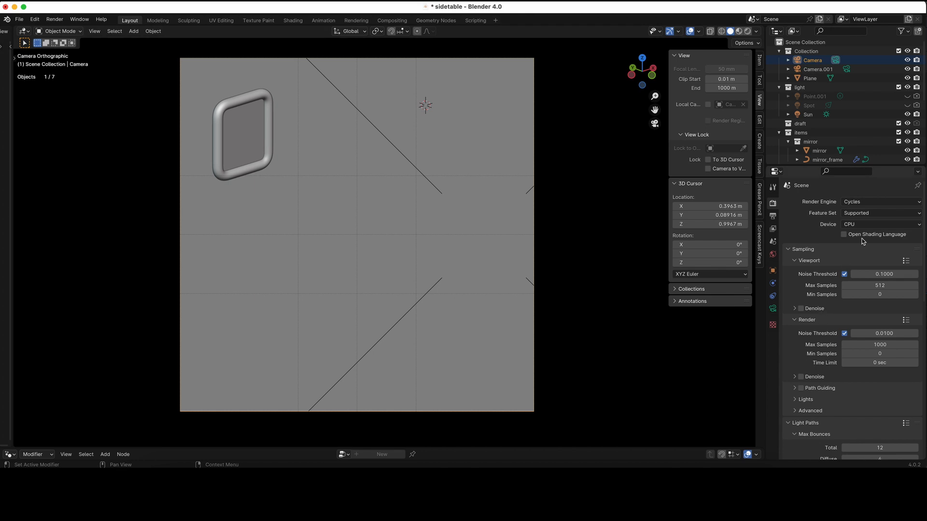
- Render the camera view as a still image with Cycles, using the CPU as the device
click(899, 225)
click(54, 20)
key(F12)
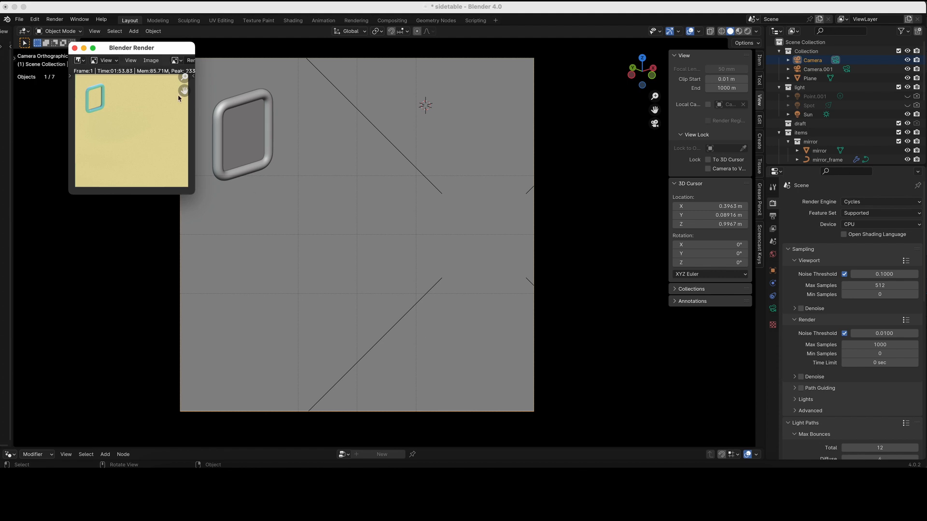
- Start saving the rendered image as a new file
click(151, 60)
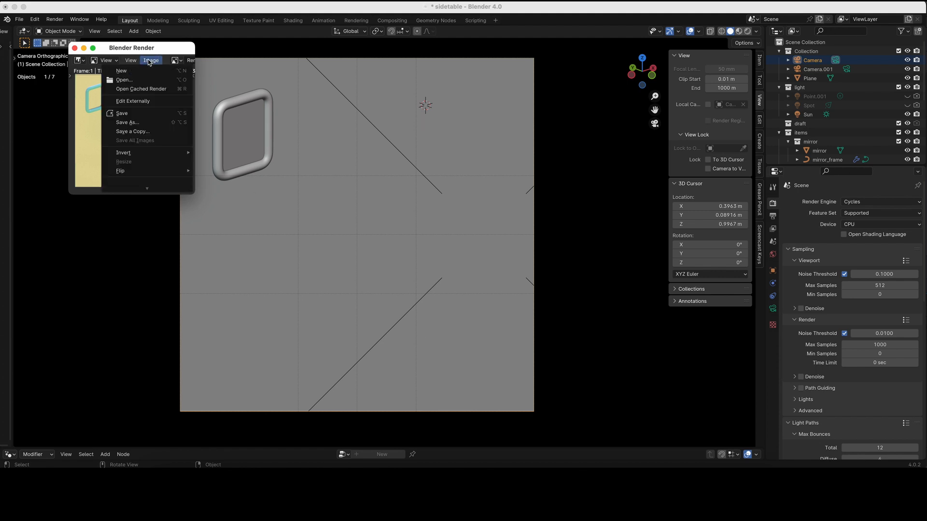
click(138, 124)
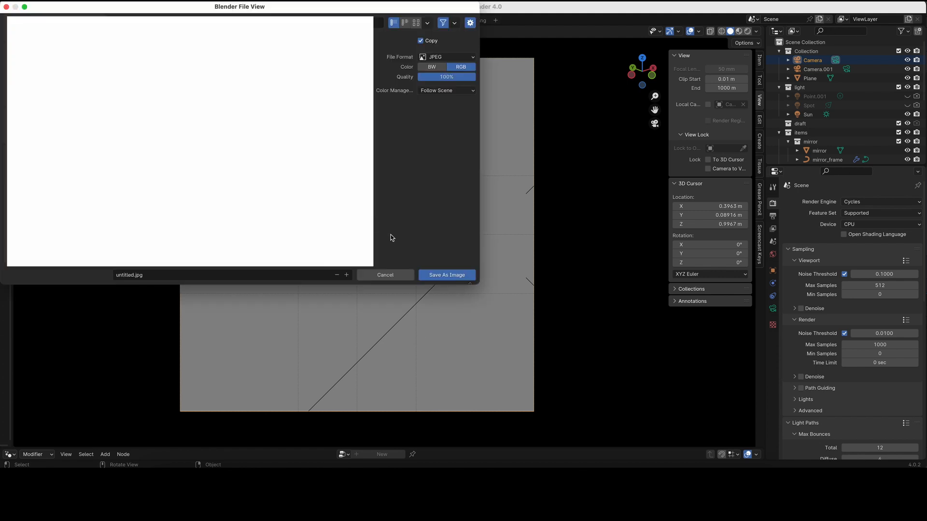